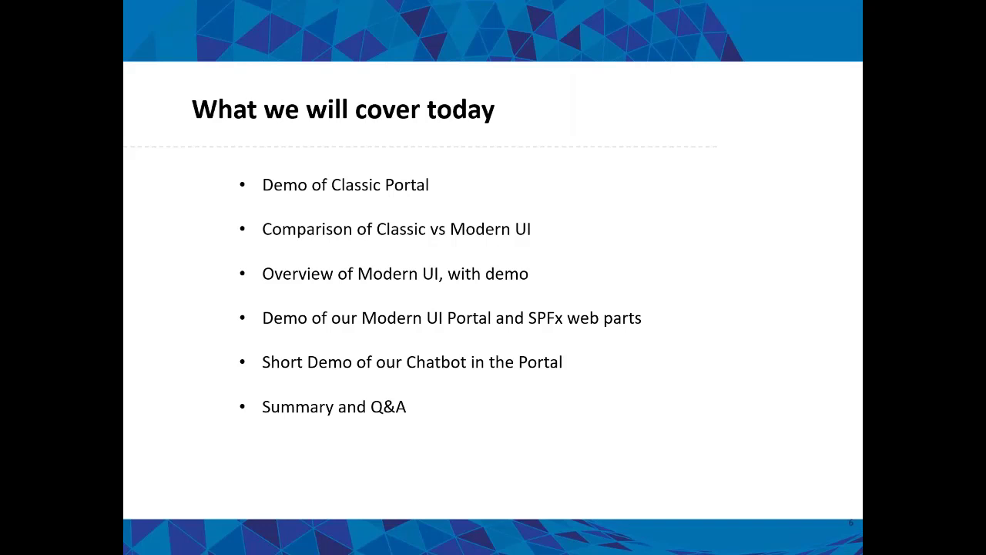
Step: Switch to the Chrome browser and view the classic SharePoint Home workspace alongside the IT Premium employee portal
{"action": "key", "text": "alt+Tab"}
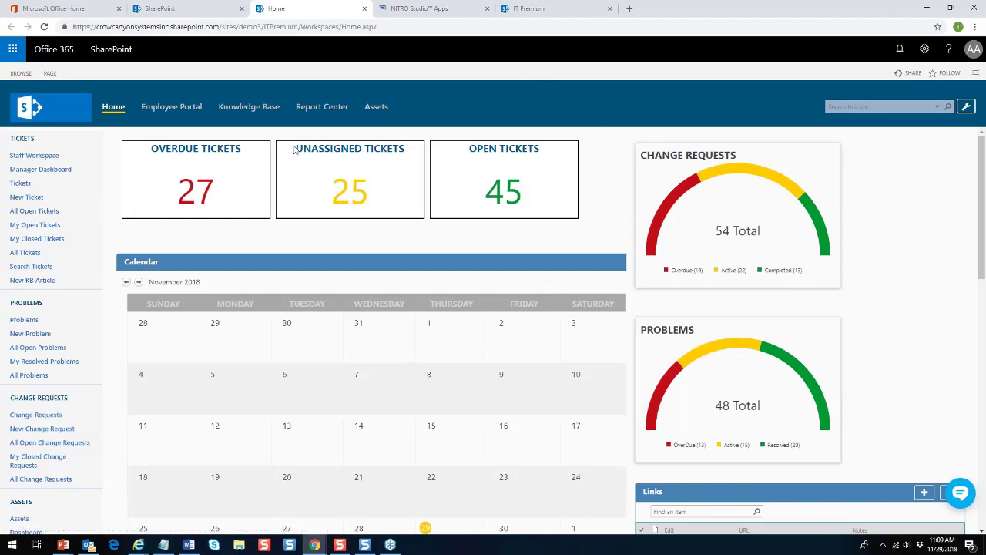
{"action": "left_click", "coordinate": [540, 10]}
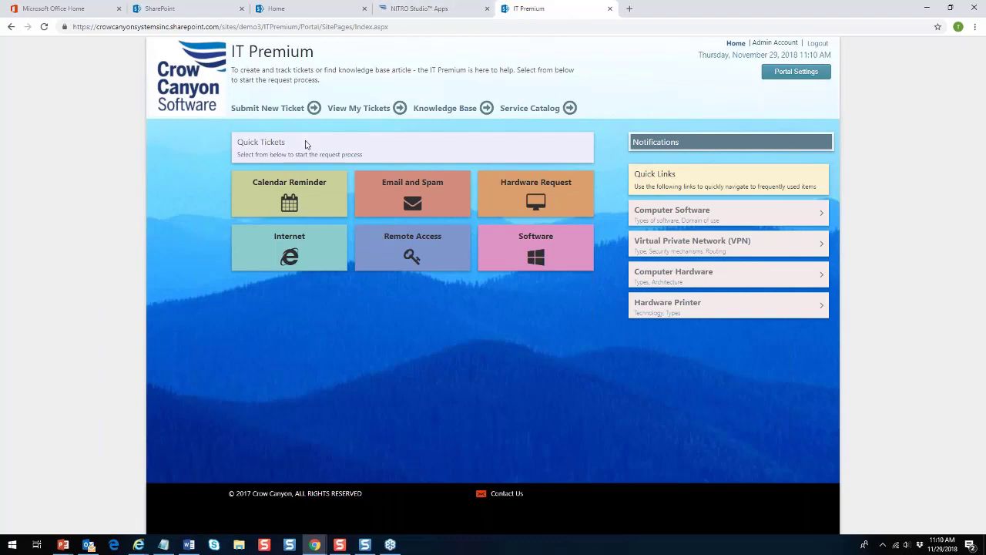
{"action": "left_click", "coordinate": [362, 97]}
{"action": "left_click", "coordinate": [351, 112]}
{"action": "left_click", "coordinate": [304, 10]}
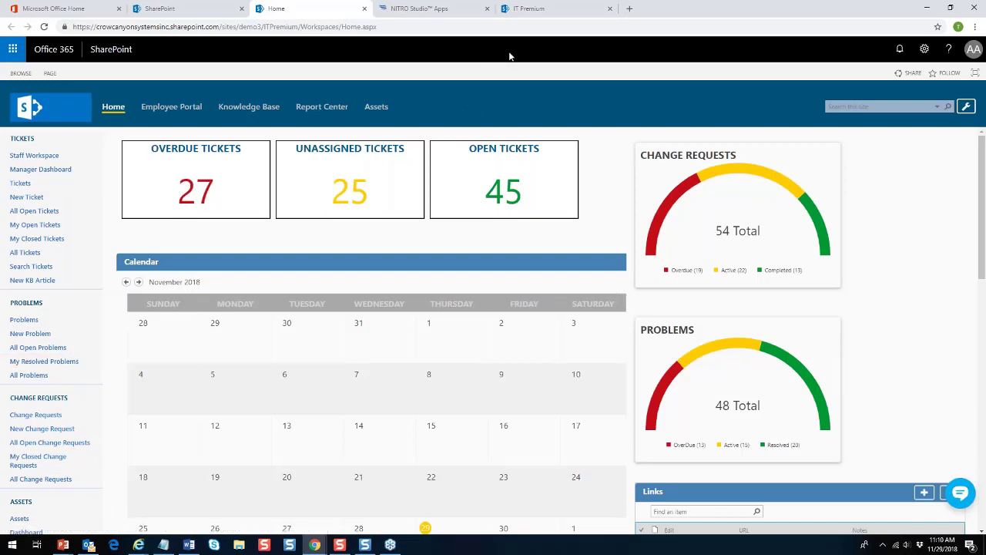
{"action": "left_click", "coordinate": [531, 11]}
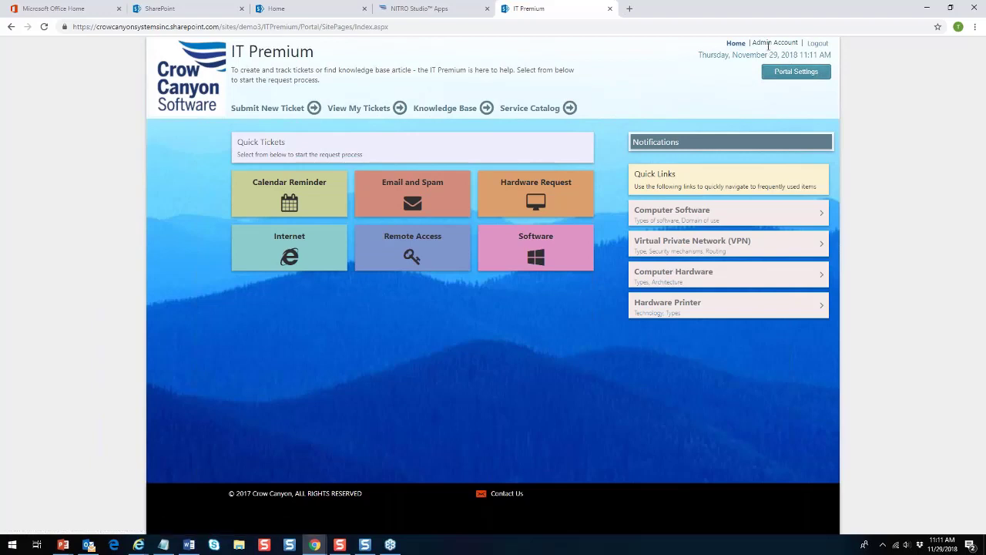
Step: Open the portal settings and review the header, footer, menu and background image options under Common UI Settings
{"action": "left_click", "coordinate": [792, 75]}
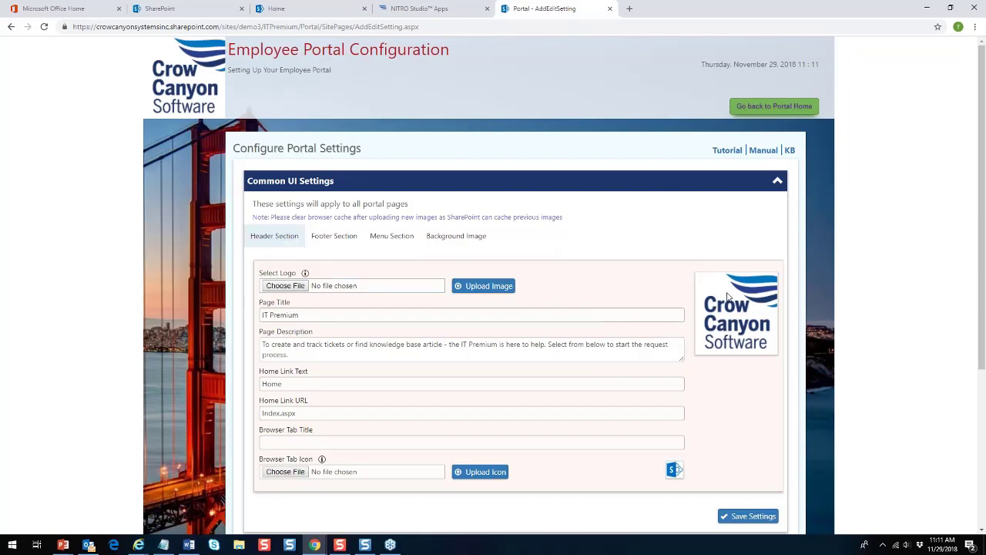
{"action": "left_click", "coordinate": [344, 237]}
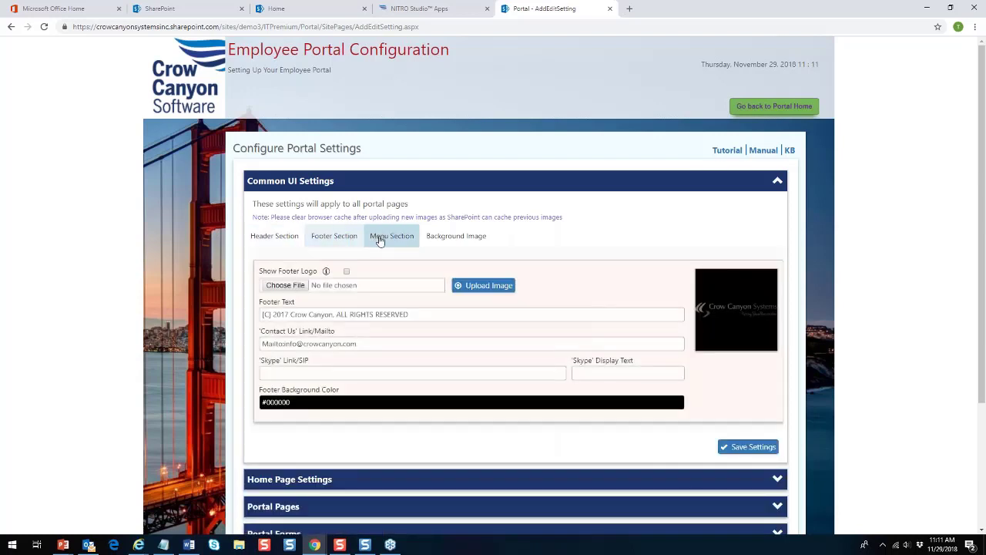
{"action": "left_click", "coordinate": [380, 240]}
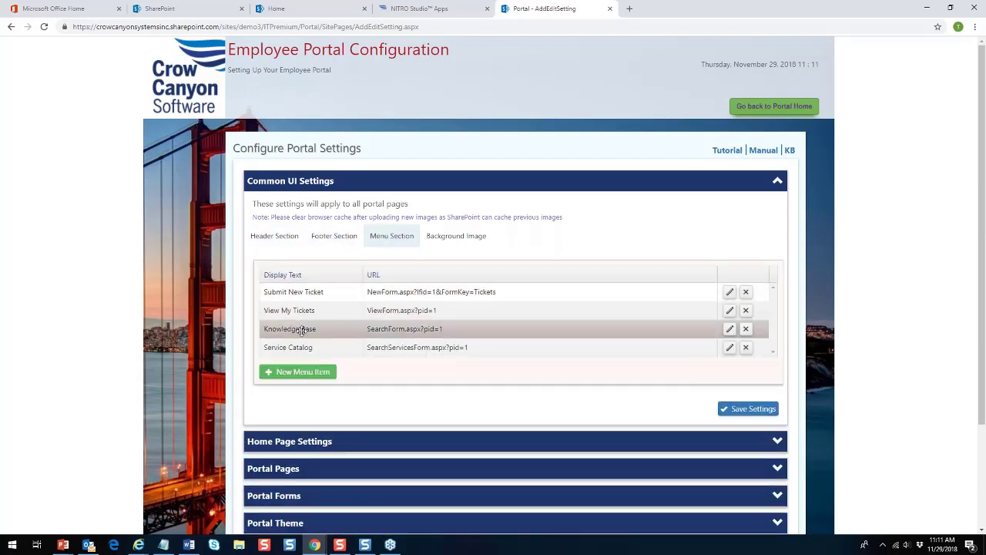
{"action": "left_click", "coordinate": [441, 242]}
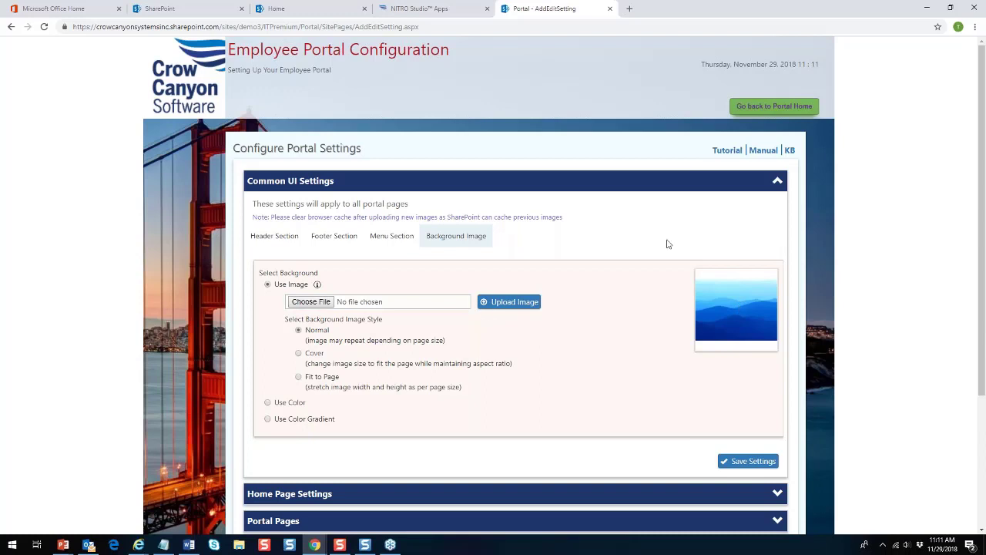
{"action": "left_click", "coordinate": [777, 182]}
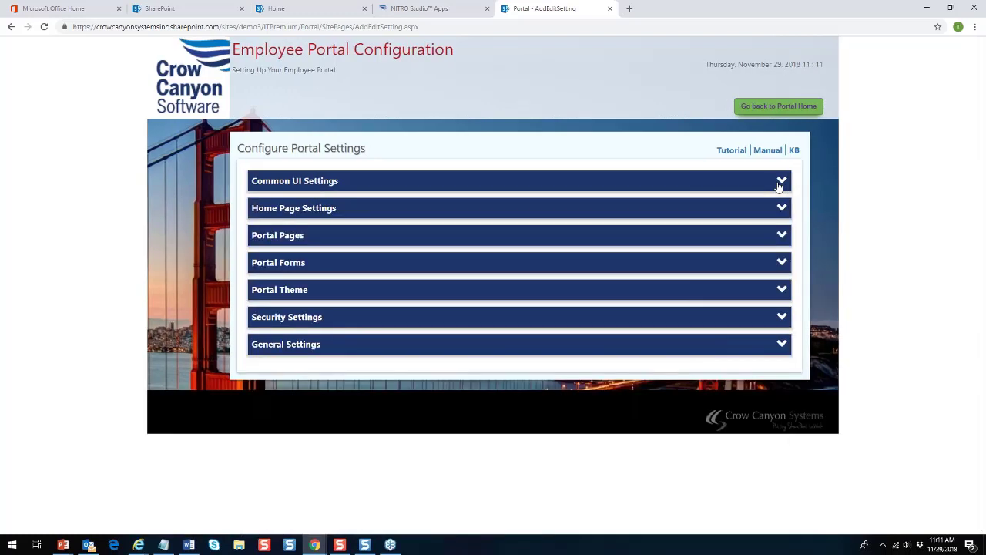
Step: Review the Home Page Settings, Security Settings and General Settings of the employee portal, collapsing each section after viewing
{"action": "left_click", "coordinate": [781, 209]}
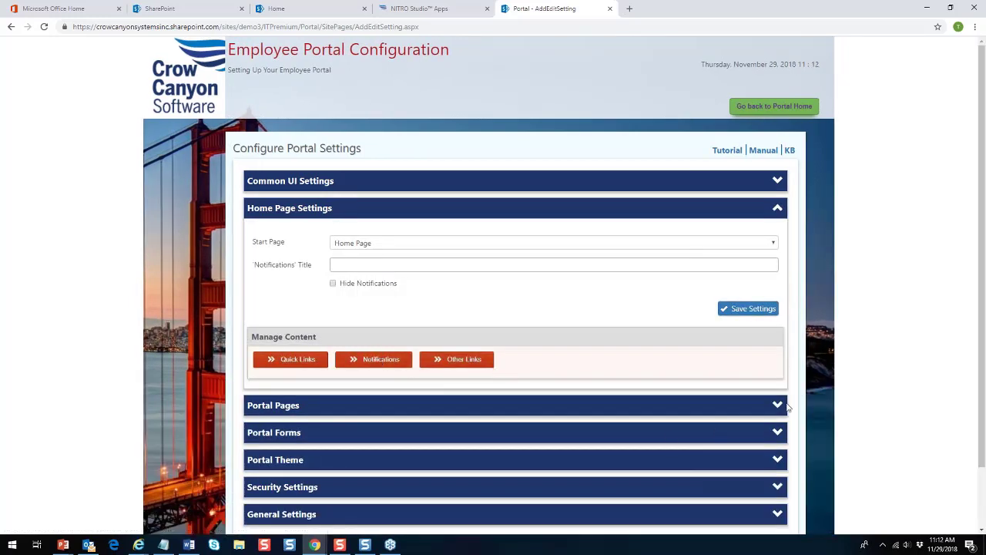
{"action": "left_click", "coordinate": [776, 209]}
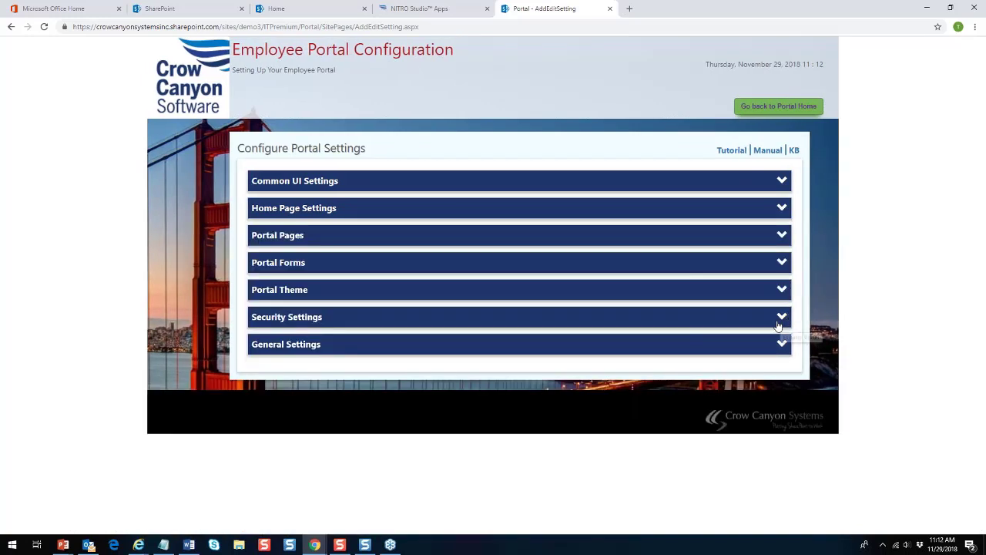
{"action": "left_click", "coordinate": [781, 320]}
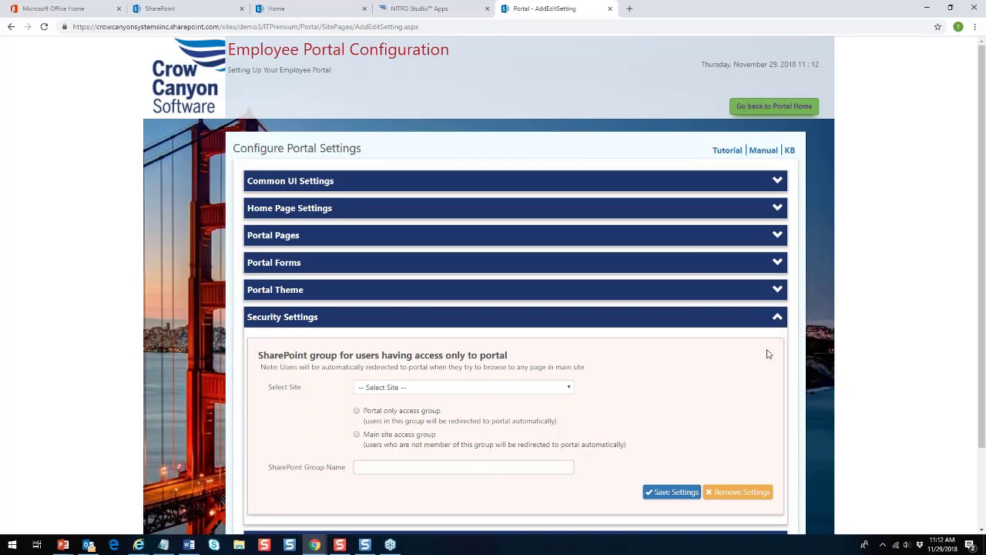
{"action": "left_click", "coordinate": [778, 318]}
{"action": "left_click", "coordinate": [780, 344]}
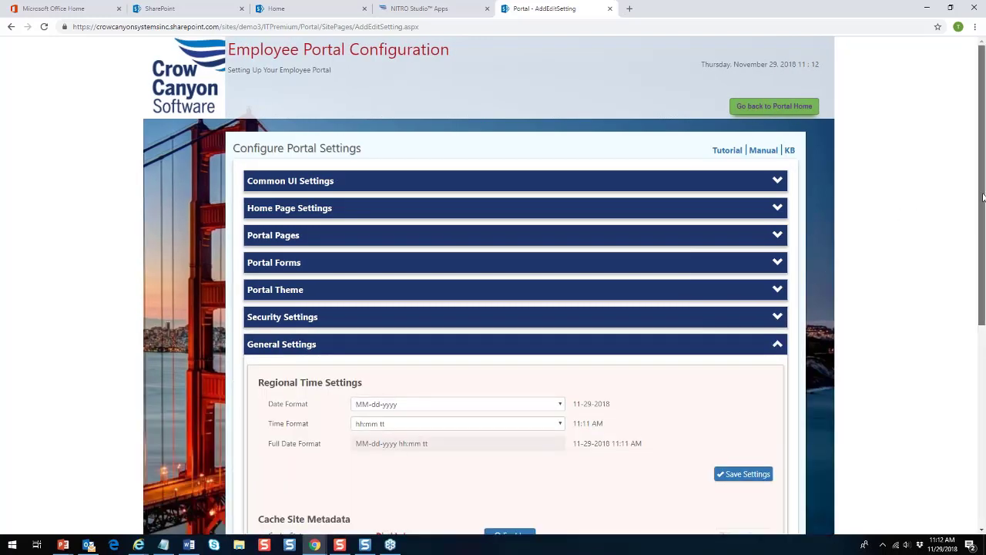
{"action": "left_click_drag", "start_coordinate": [981, 205], "coordinate": [981, 357]}
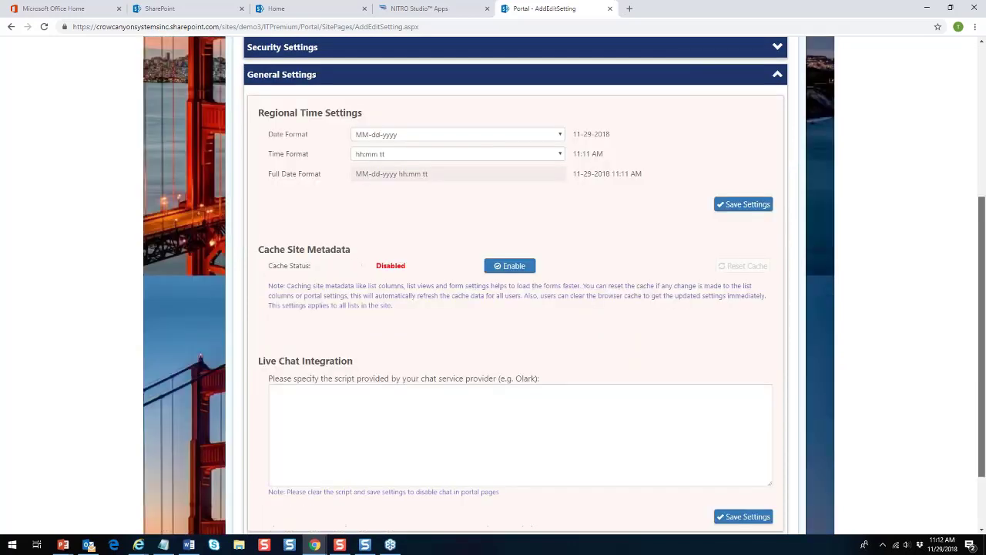
{"action": "left_click", "coordinate": [777, 74]}
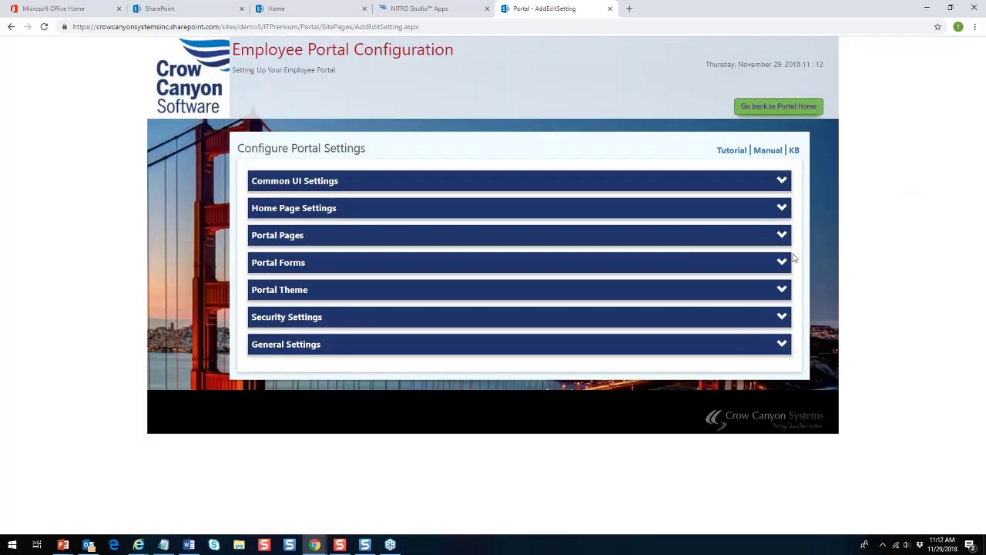
Step: Return to the portal home, view the Submit New Ticket form and cancel it without saving
{"action": "left_click", "coordinate": [762, 111]}
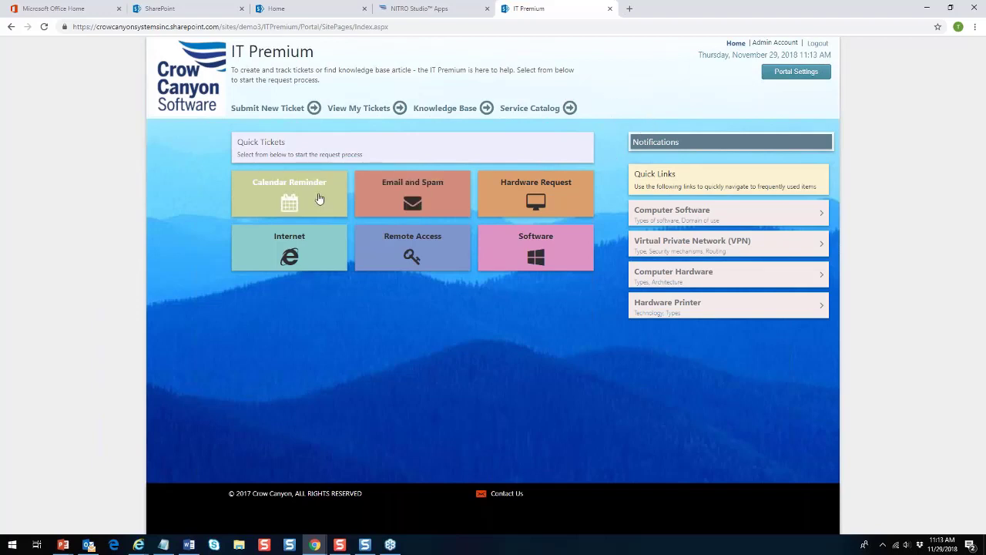
{"action": "left_click", "coordinate": [265, 113]}
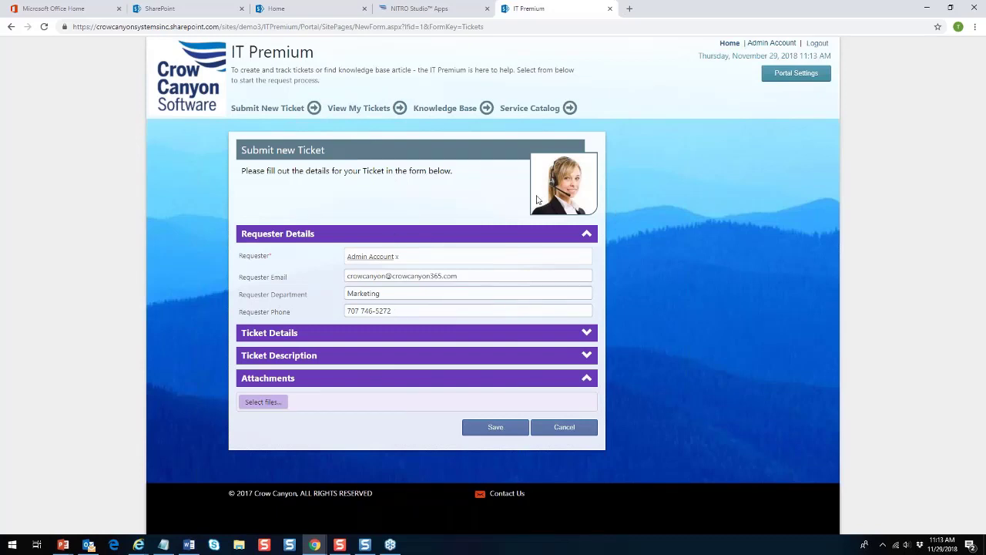
{"action": "left_click", "coordinate": [564, 427]}
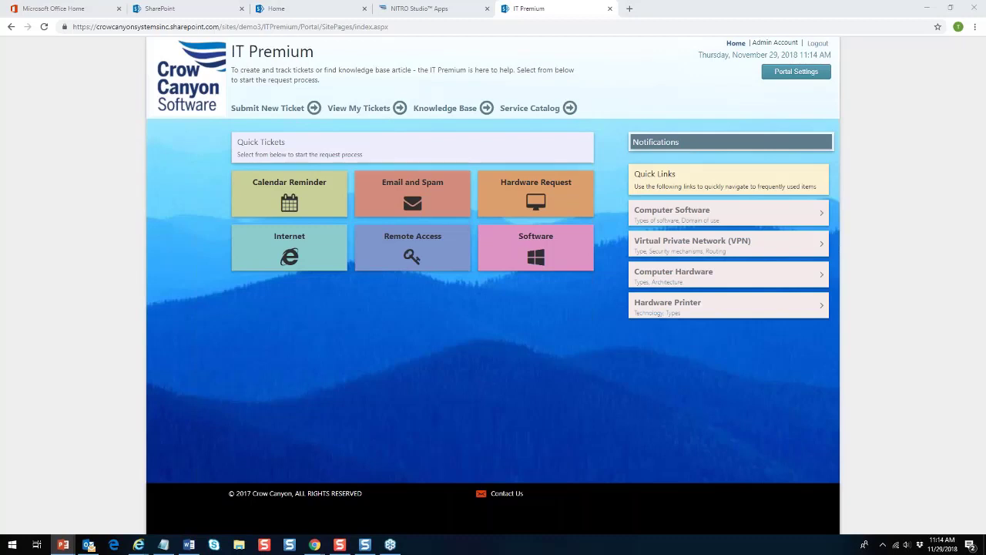
Step: Switch back to the PowerPoint slide show and advance from the agenda to the "Why Modern UI?" slide
{"action": "key", "text": "alt+Tab"}
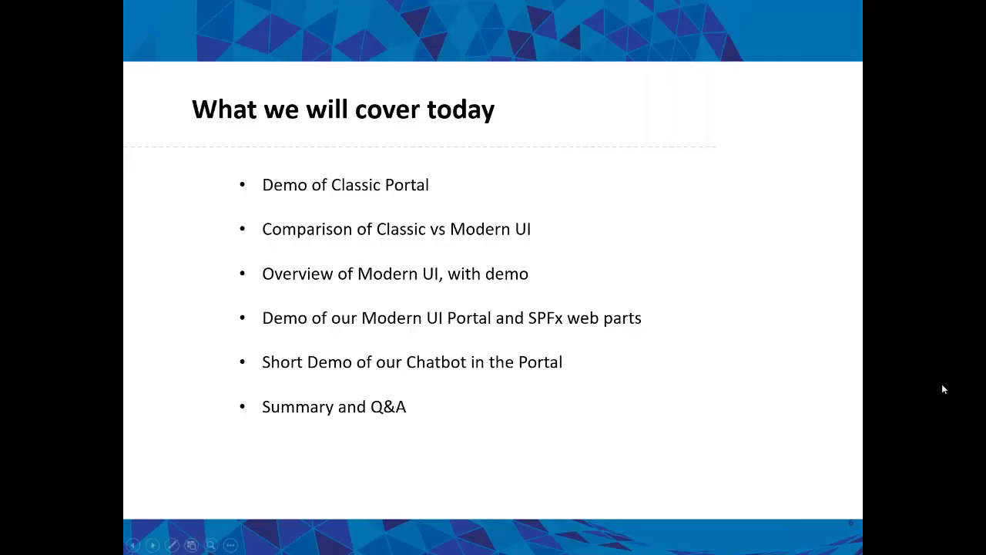
{"action": "key", "text": "Right"}
{"action": "key", "text": "Right"}
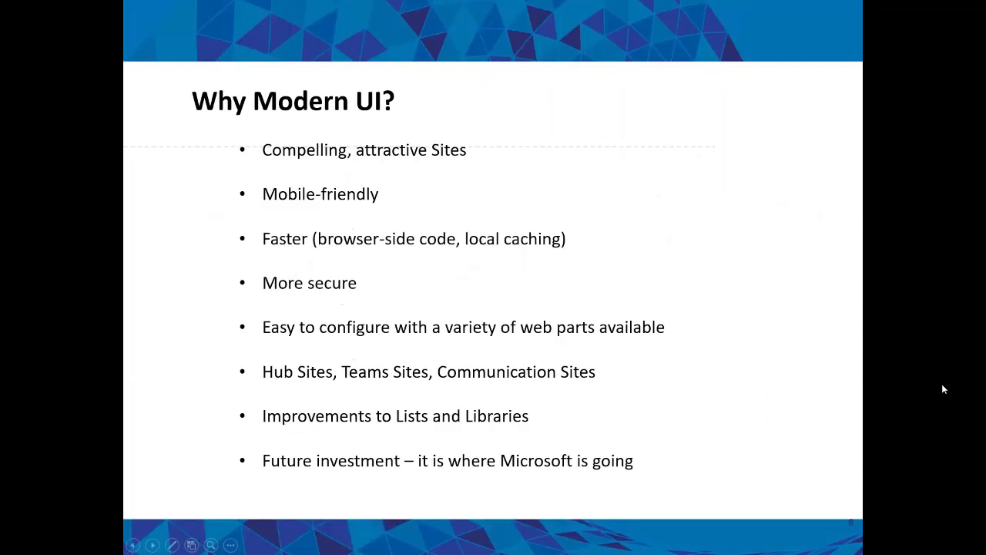
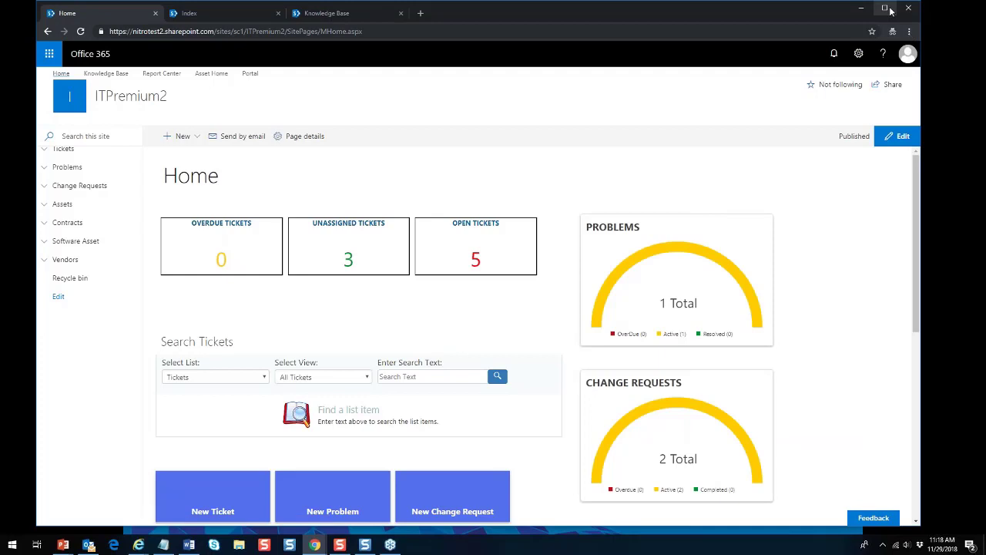
Step: Advance the slide show past the "Why Modern UI?" and thank-you slides to leave the presentation
{"action": "left_click_drag", "start_coordinate": [922, 25], "coordinate": [976, 27]}
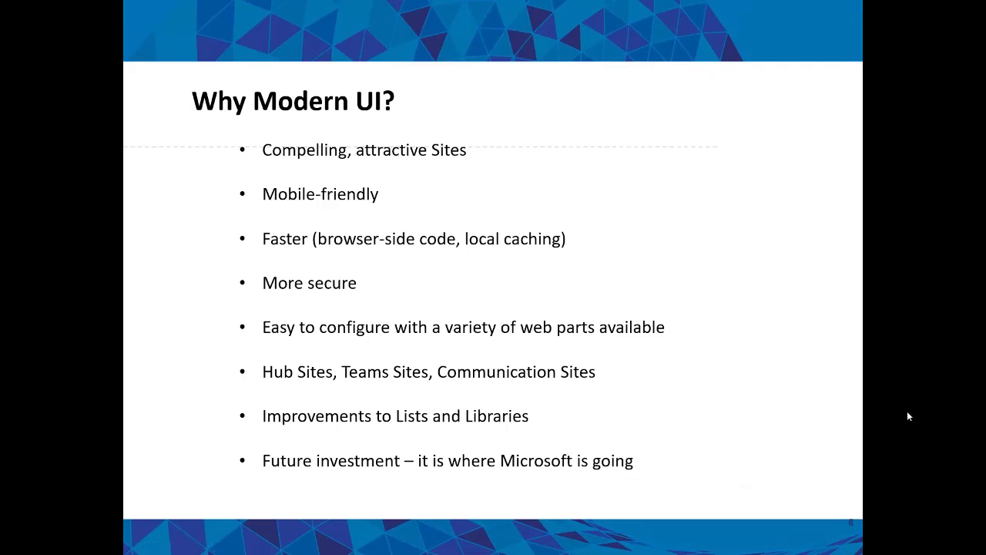
{"action": "key", "text": "Right"}
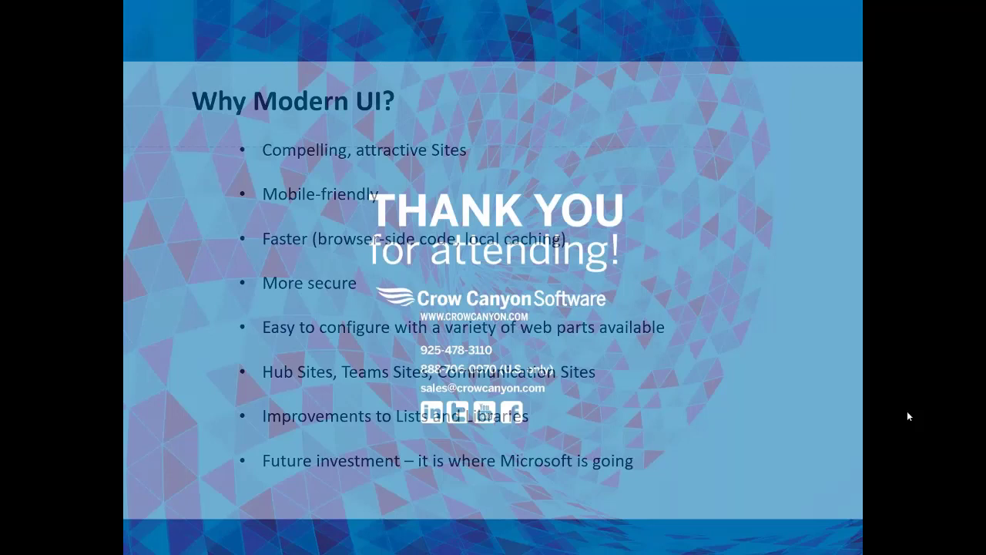
{"action": "key", "text": "Right"}
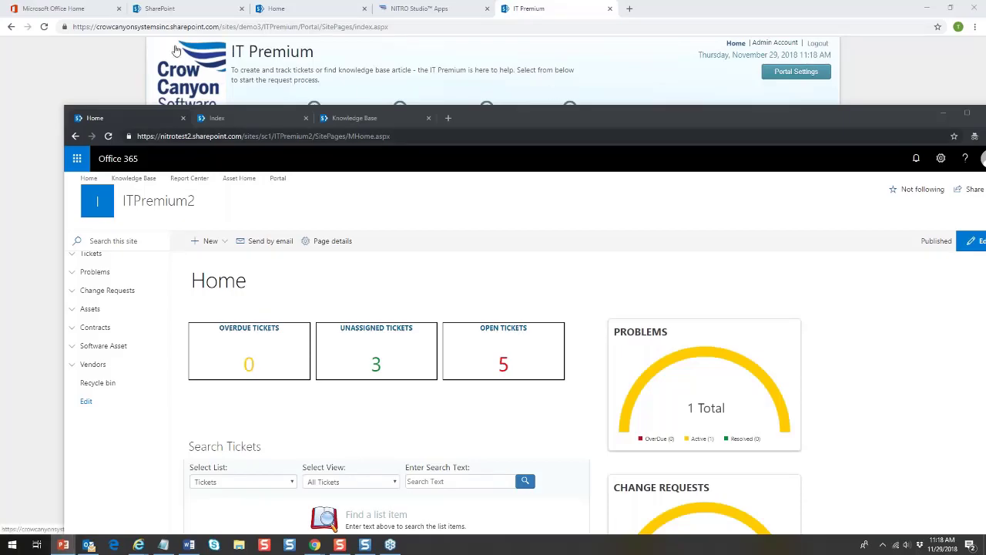
Step: Show the classic Home workspace, move its browser window aside, and position the modern ITPremium2 window near the top of the desktop
{"action": "left_click", "coordinate": [270, 10]}
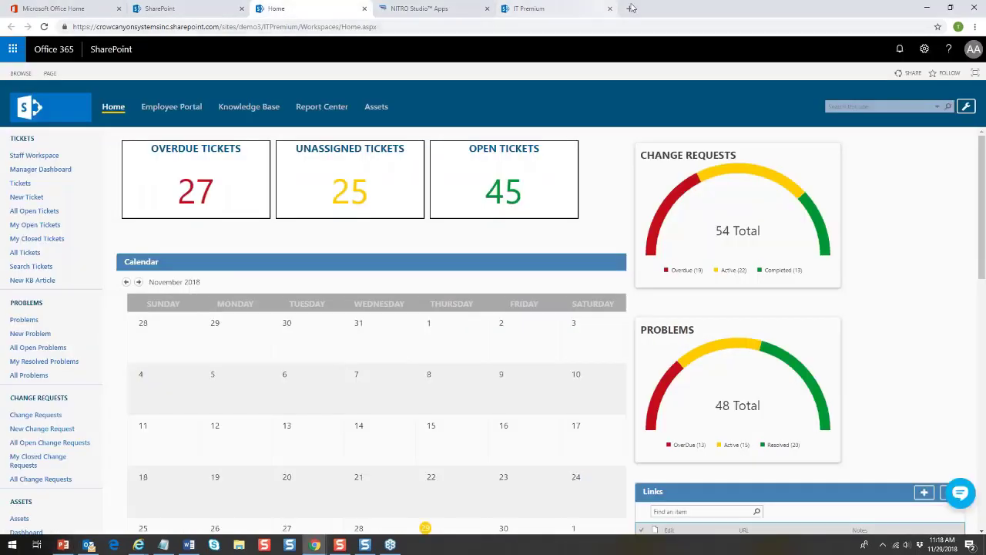
{"action": "left_click_drag", "start_coordinate": [678, 10], "coordinate": [702, 157]}
{"action": "left_click", "coordinate": [622, 116]}
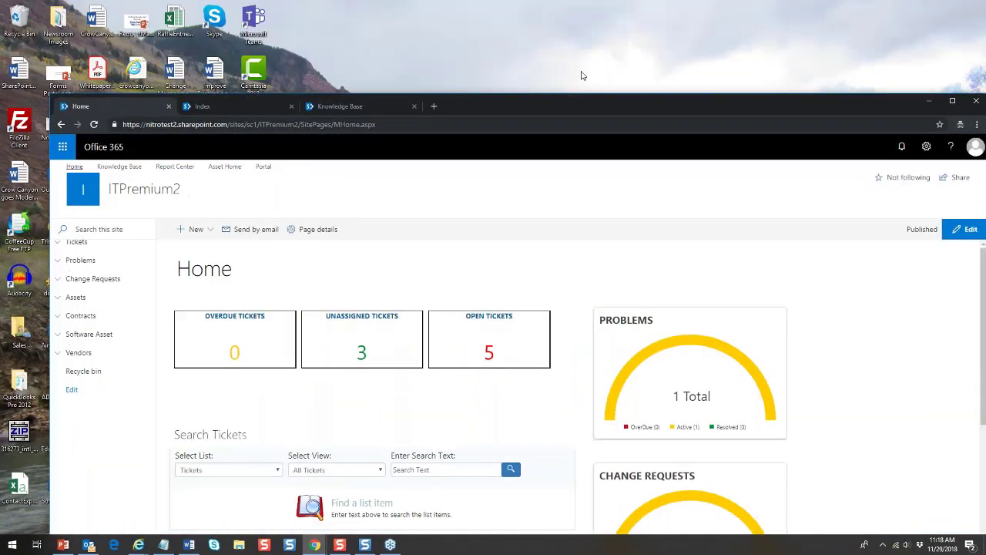
{"action": "left_click_drag", "start_coordinate": [622, 117], "coordinate": [574, 23]}
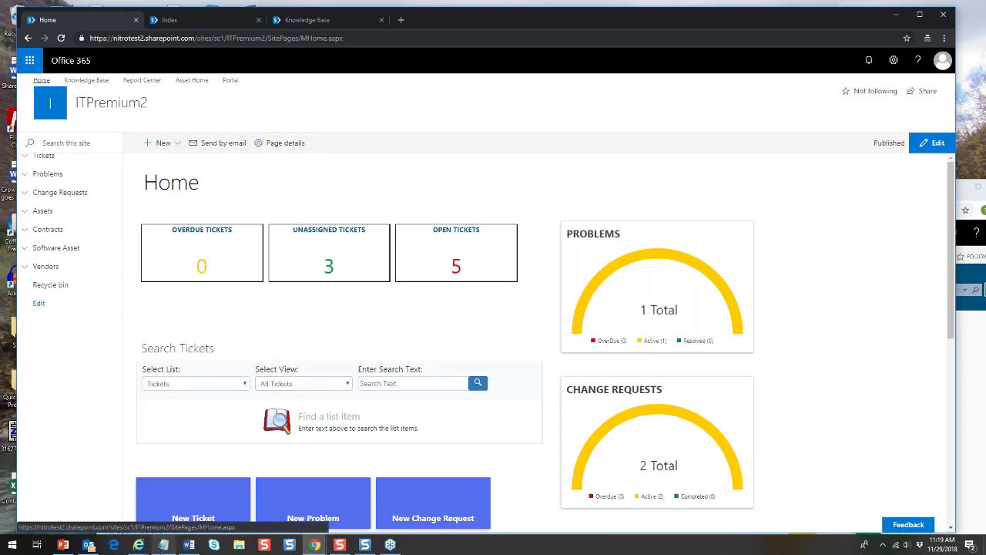
Step: Switch to Internet Explorer, move its window fully into view, and display the Crow Canyon blog and the "What is Modern SharePoint" article
{"action": "left_click", "coordinate": [138, 546]}
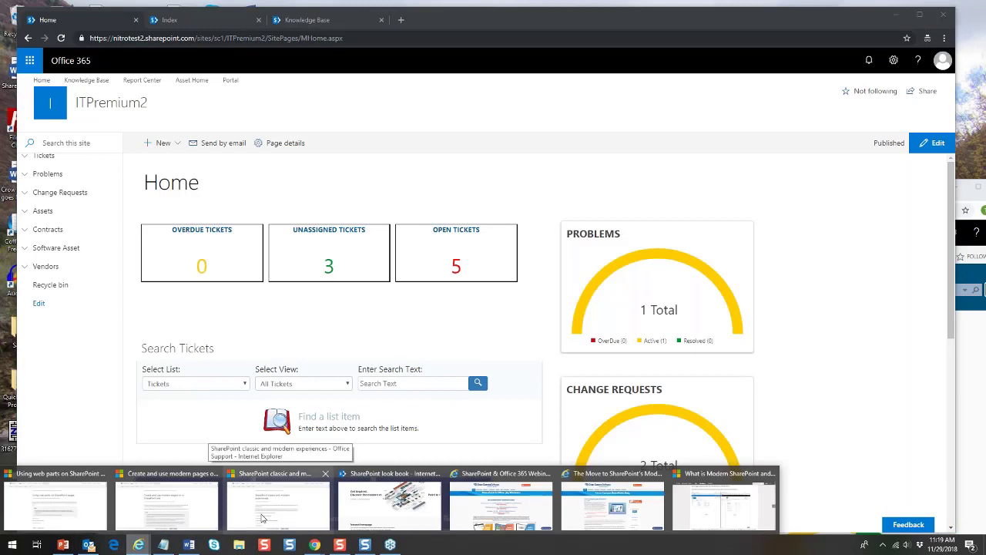
{"action": "mouse_move", "coordinate": [262, 517]}
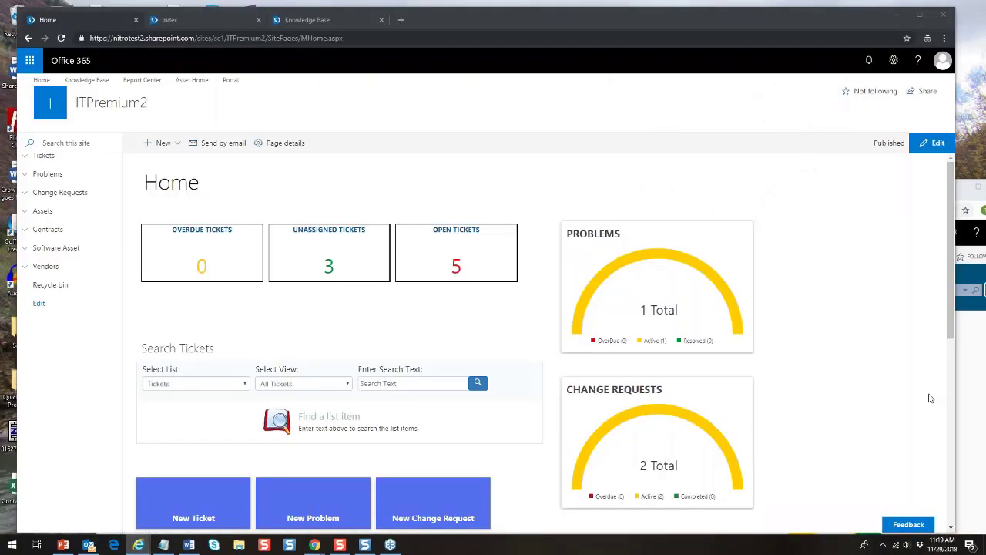
{"action": "left_click_drag", "start_coordinate": [982, 20], "coordinate": [806, 21]}
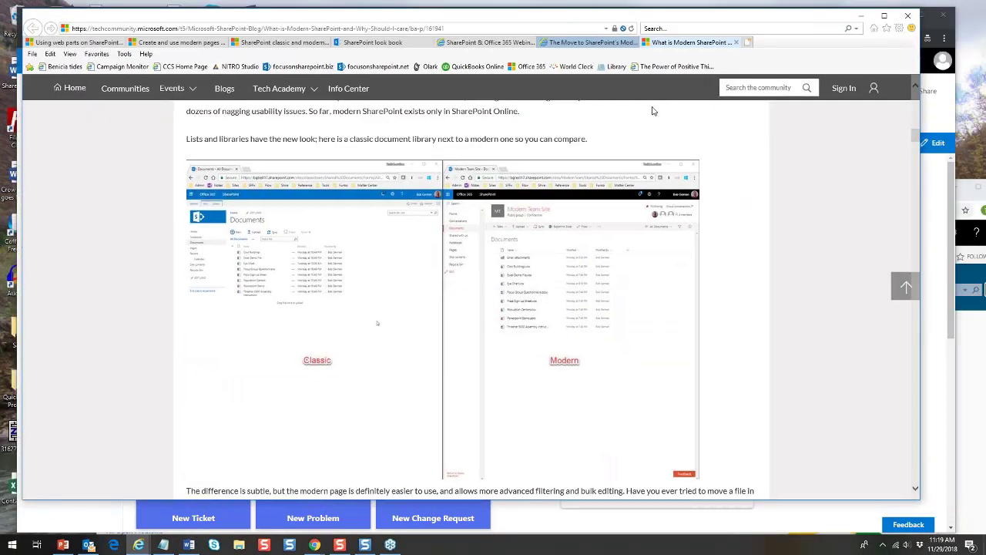
{"action": "left_click", "coordinate": [601, 45]}
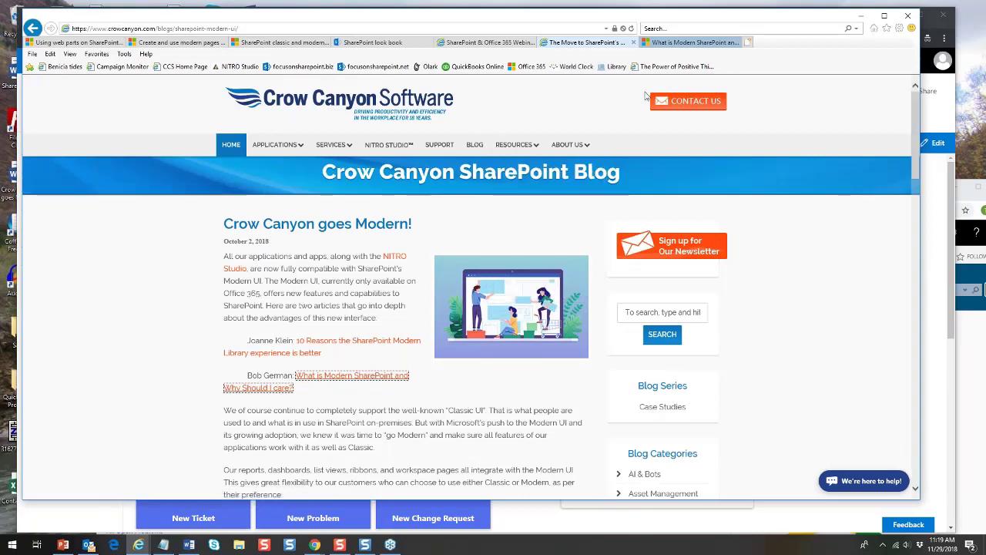
{"action": "left_click", "coordinate": [677, 45]}
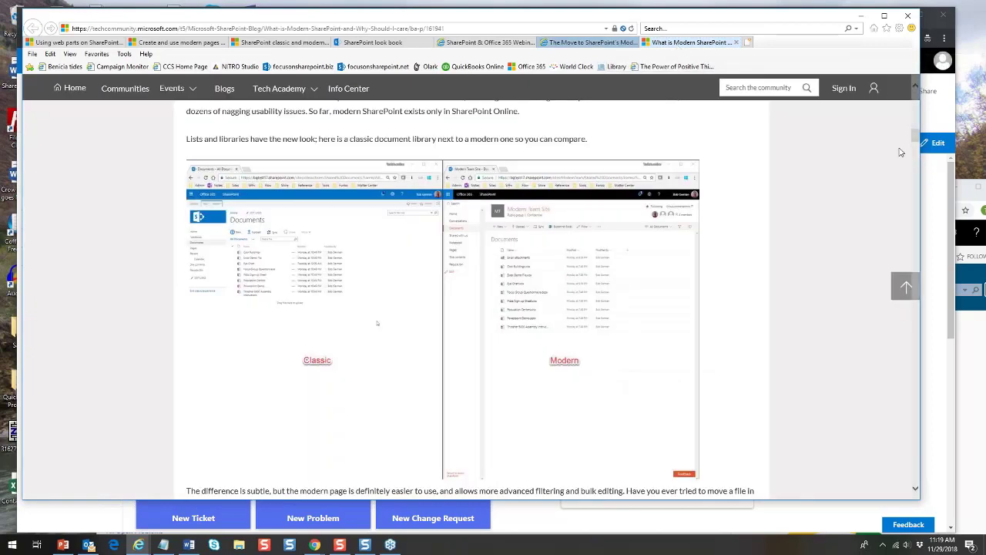
Step: Examine the article's classic versus modern document library comparisons for the desktop and smartphone views
{"action": "scroll", "coordinate": [915, 135], "scroll_direction": "up", "scroll_amount": 1}
{"action": "mouse_move", "coordinate": [915, 135]}
{"action": "left_mouse_down"}
{"action": "mouse_move", "coordinate": [914, 121]}
{"action": "mouse_move", "coordinate": [915, 138]}
{"action": "left_mouse_up"}
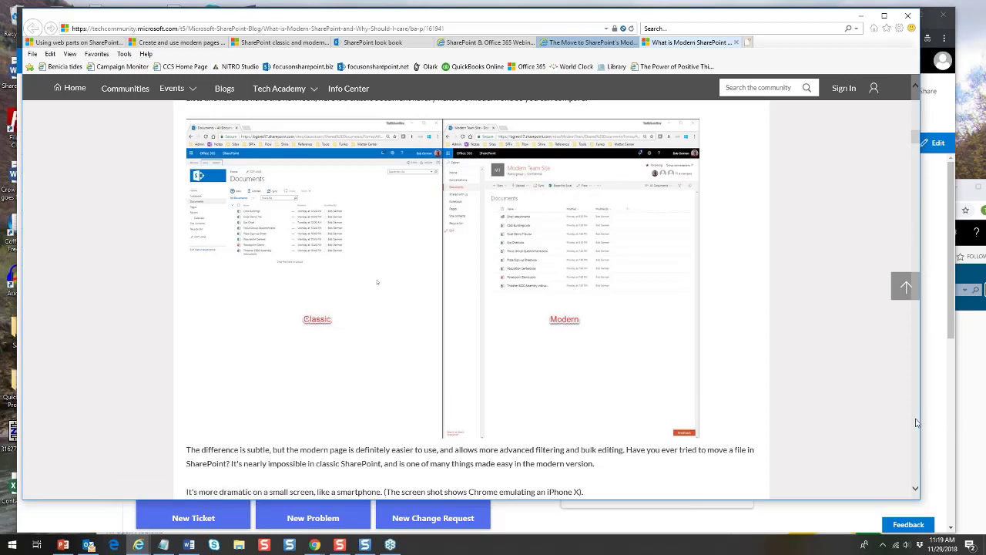
{"action": "scroll", "coordinate": [916, 422], "scroll_direction": "down", "scroll_amount": 5}
{"action": "scroll", "coordinate": [916, 491], "scroll_direction": "down", "scroll_amount": 2}
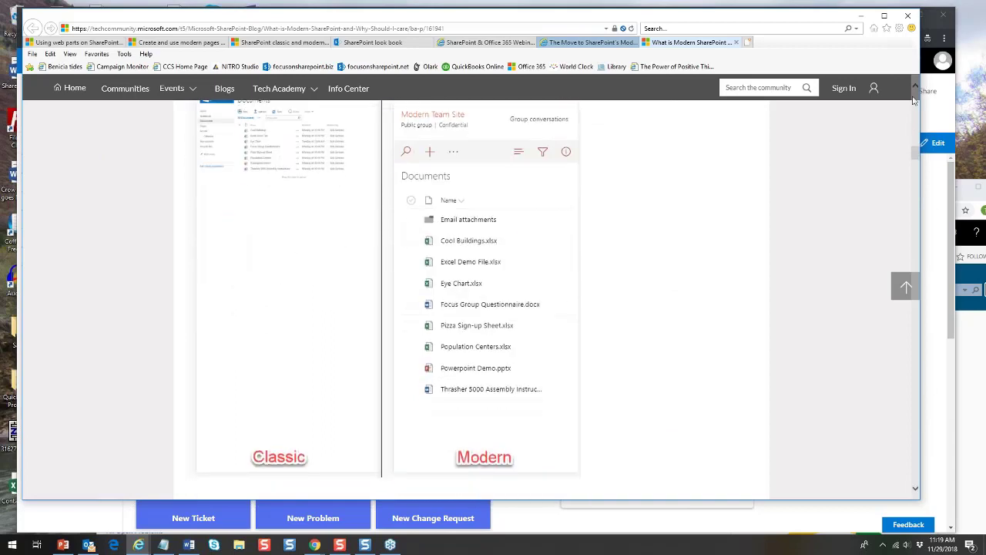
{"action": "scroll", "coordinate": [915, 97], "scroll_direction": "up", "scroll_amount": 1}
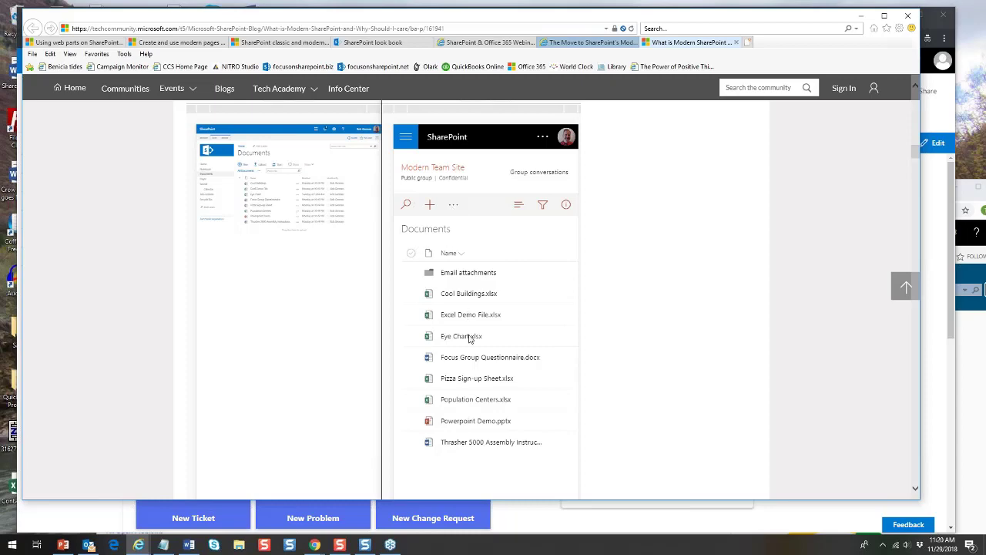
Step: Examine the article's classic versus modern team site comparisons for desktop and iPhone X, returning to the article's beginning
{"action": "left_click_drag", "start_coordinate": [914, 153], "coordinate": [911, 173]}
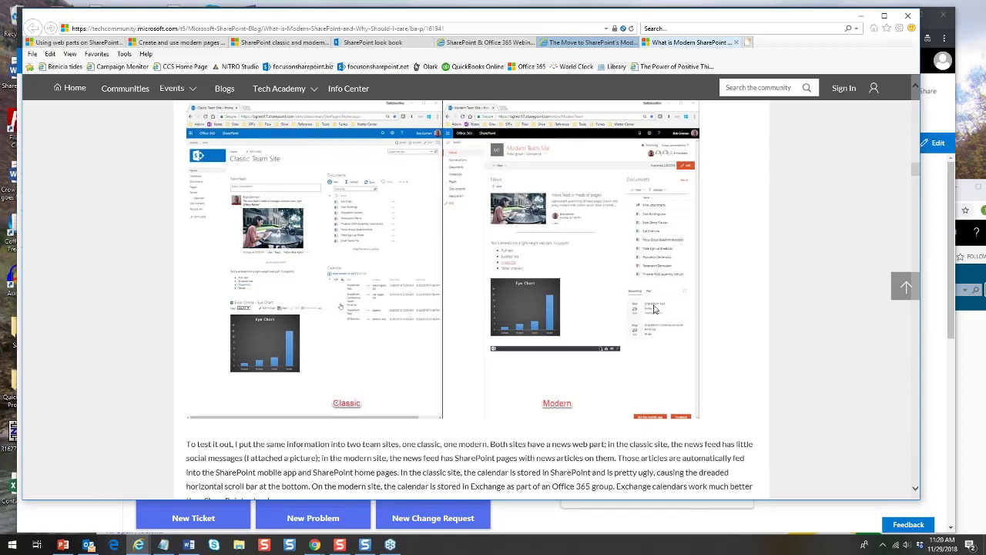
{"action": "left_click_drag", "start_coordinate": [915, 168], "coordinate": [911, 183]}
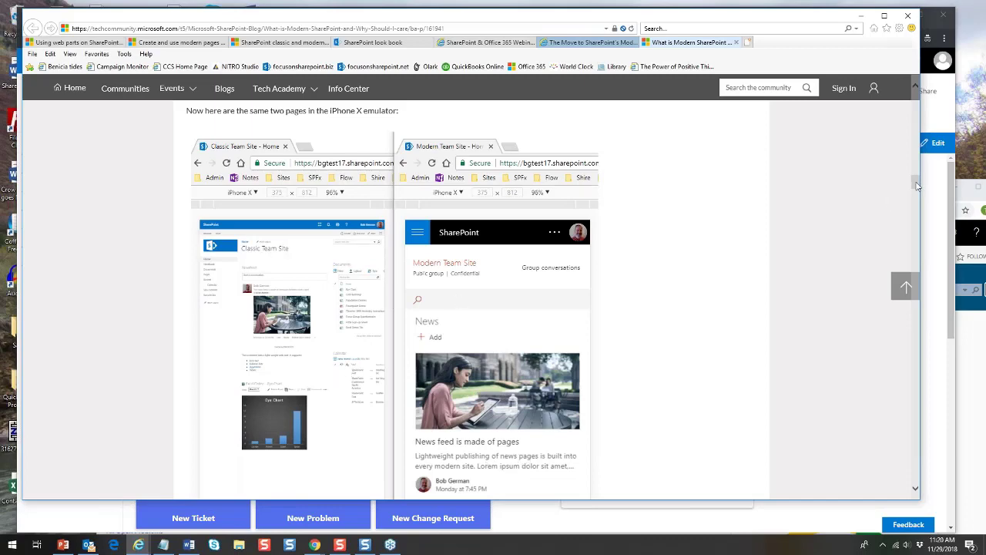
{"action": "left_click_drag", "start_coordinate": [915, 185], "coordinate": [912, 93]}
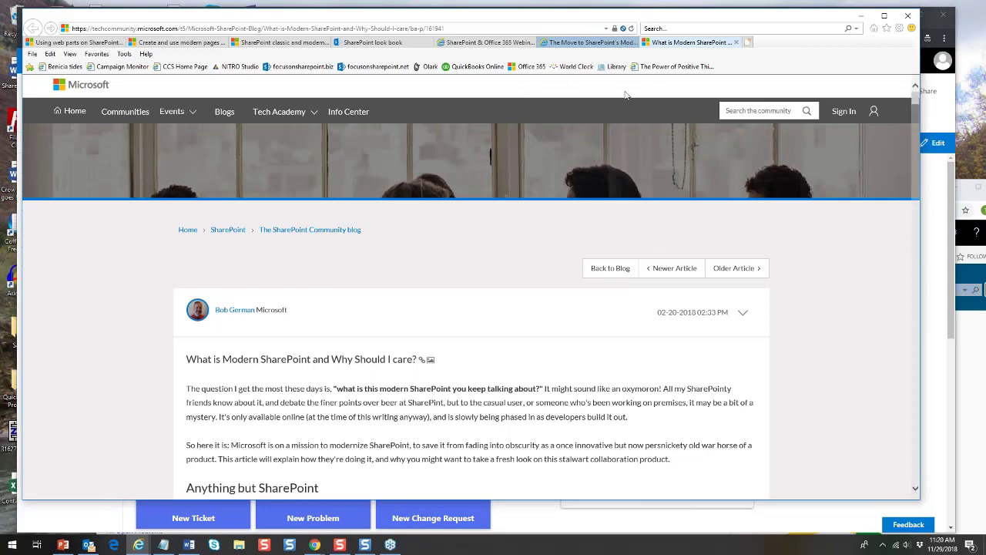
{"action": "left_click_drag", "start_coordinate": [509, 20], "coordinate": [514, 13]}
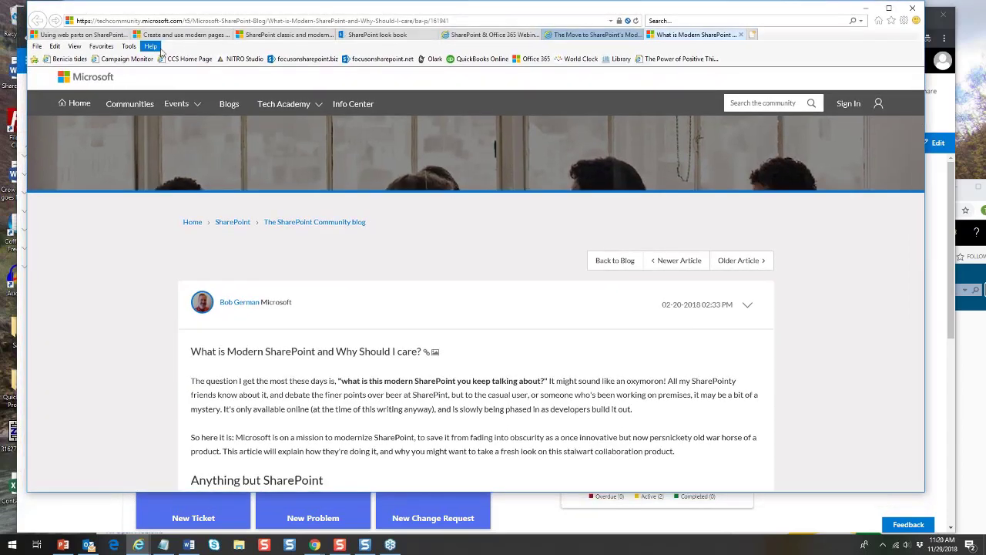
Step: Display the SharePoint look book, review its examples from intranet homepages to team sites, and put the Internet Explorer window away
{"action": "left_click", "coordinate": [368, 38]}
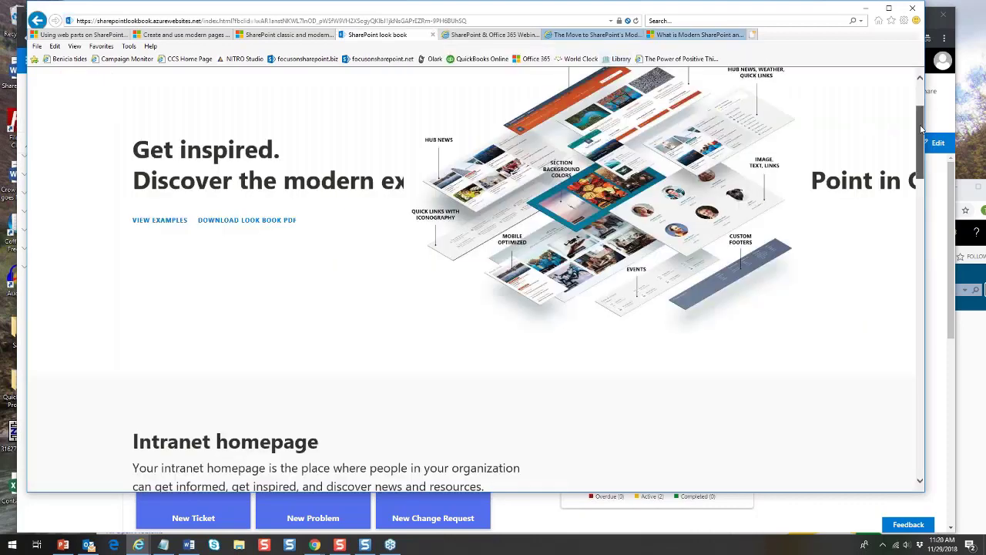
{"action": "scroll", "coordinate": [922, 129], "scroll_direction": "up", "scroll_amount": 2}
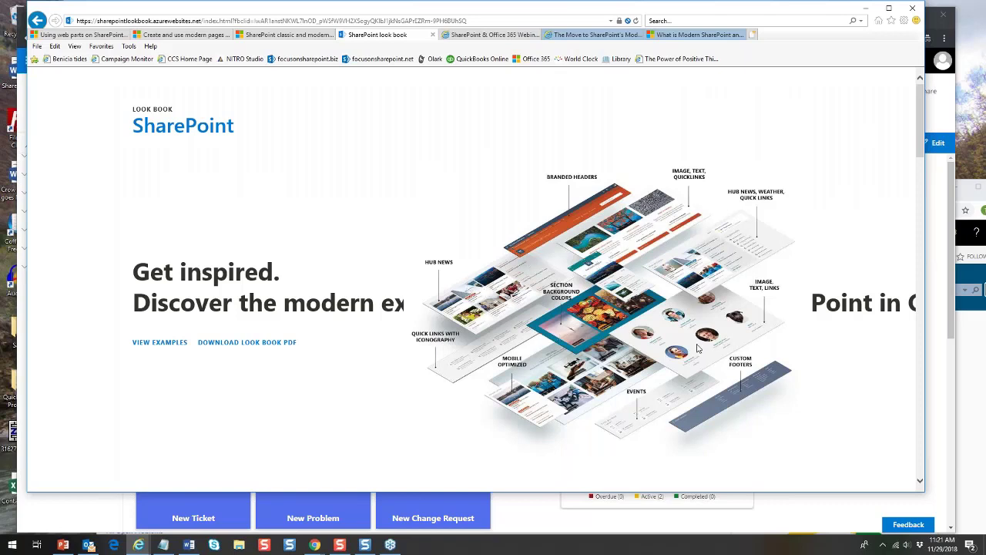
{"action": "left_click_drag", "start_coordinate": [922, 138], "coordinate": [902, 225]}
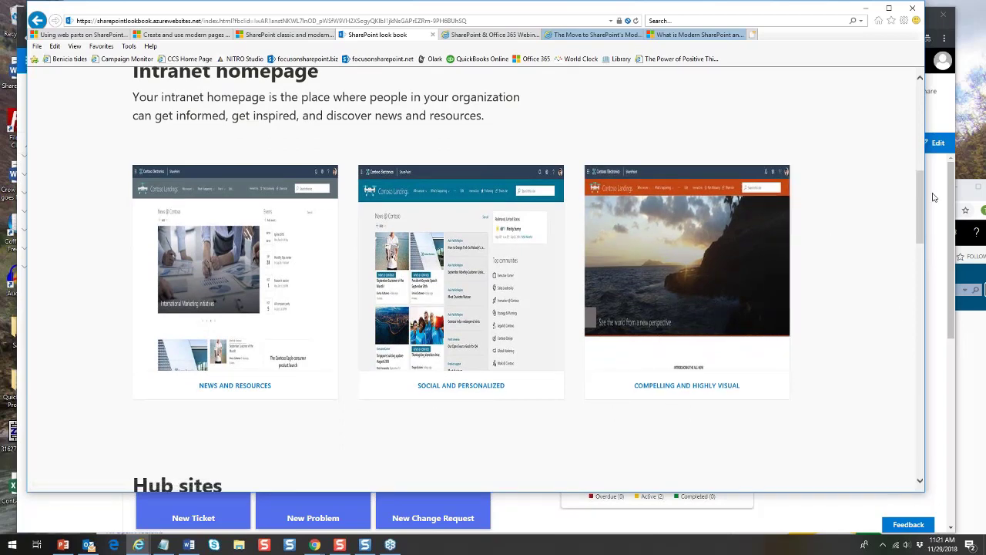
{"action": "left_click_drag", "start_coordinate": [919, 195], "coordinate": [932, 423]}
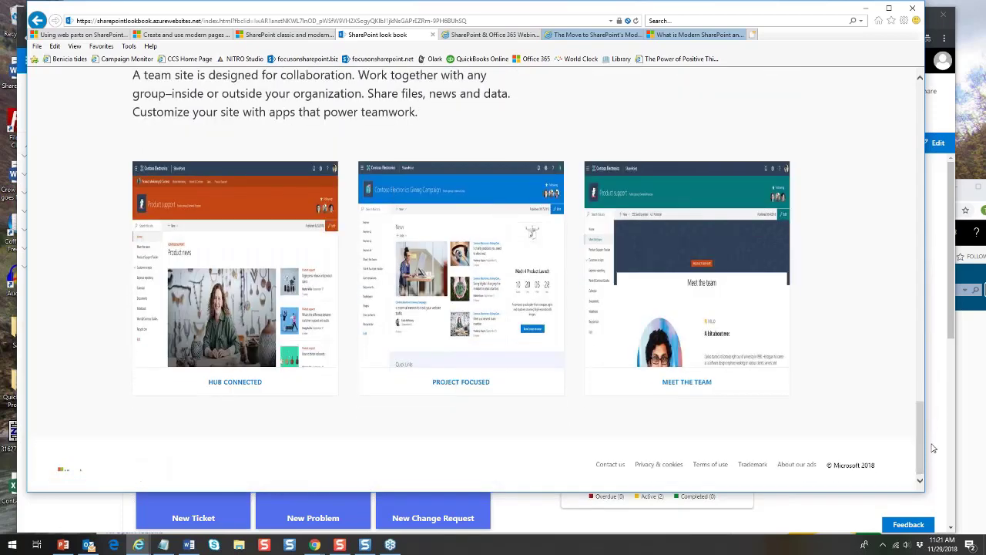
{"action": "left_click_drag", "start_coordinate": [917, 447], "coordinate": [917, 379]}
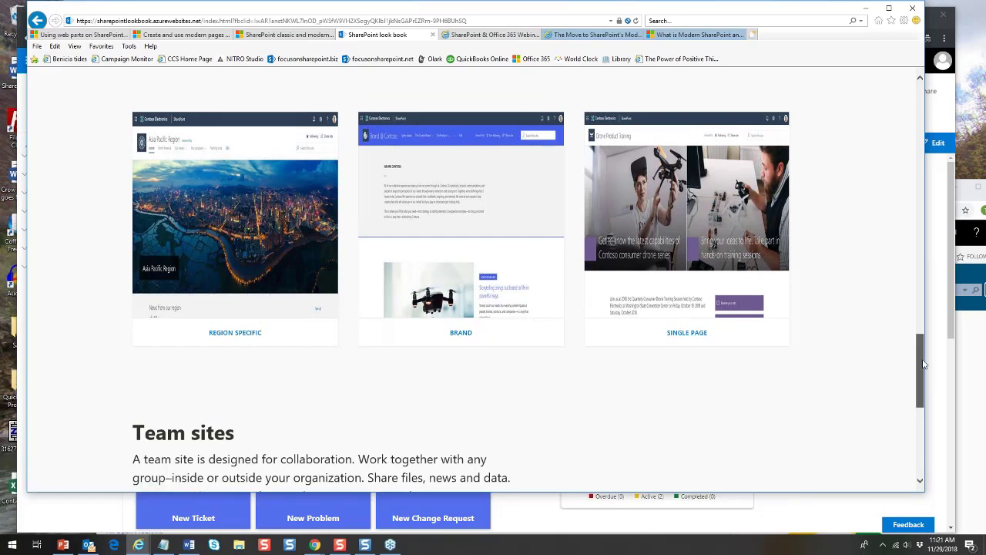
{"action": "scroll", "coordinate": [212, 125], "scroll_direction": "up", "scroll_amount": 15}
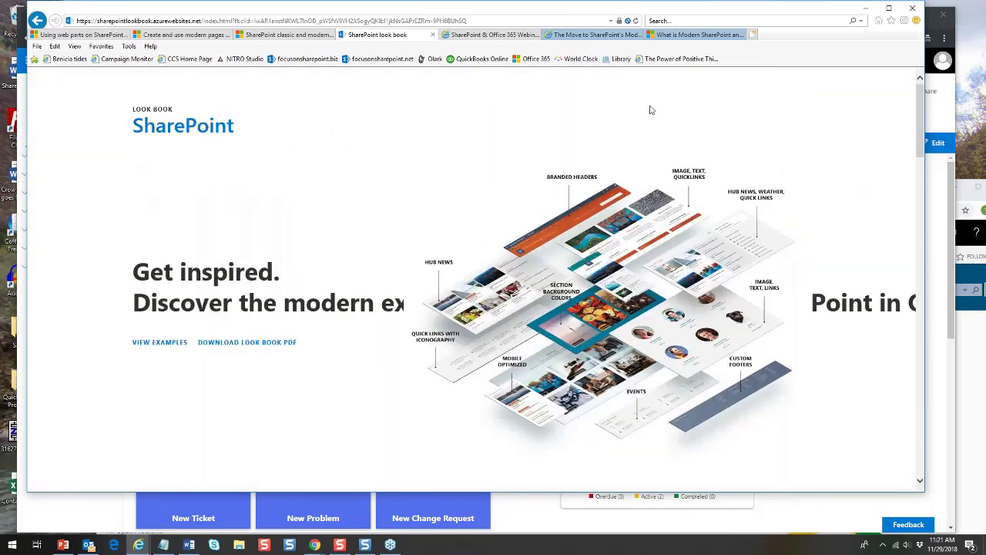
{"action": "left_click", "coordinate": [868, 9]}
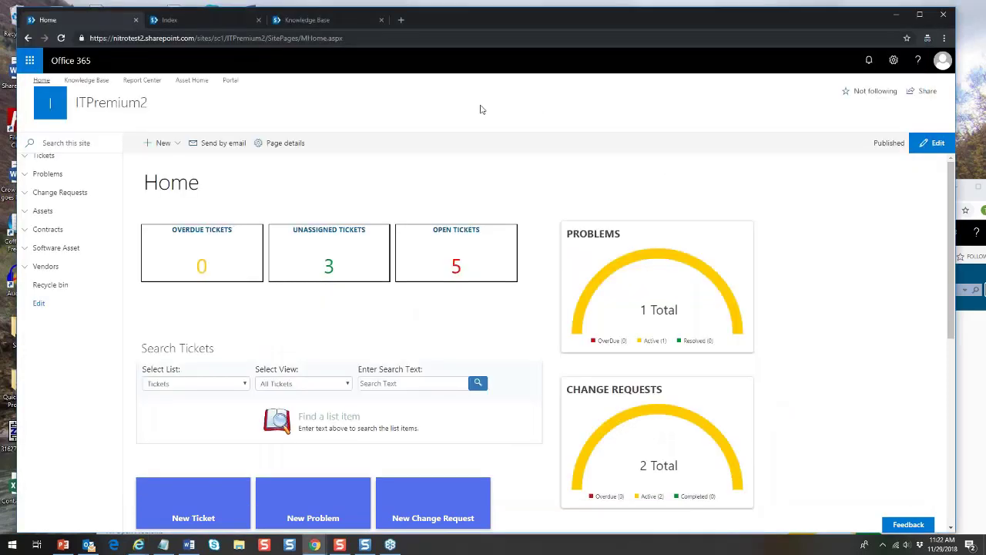
Step: Show the modern IT Premium portal's Index page and reposition its browser window on the desktop
{"action": "left_click", "coordinate": [201, 23]}
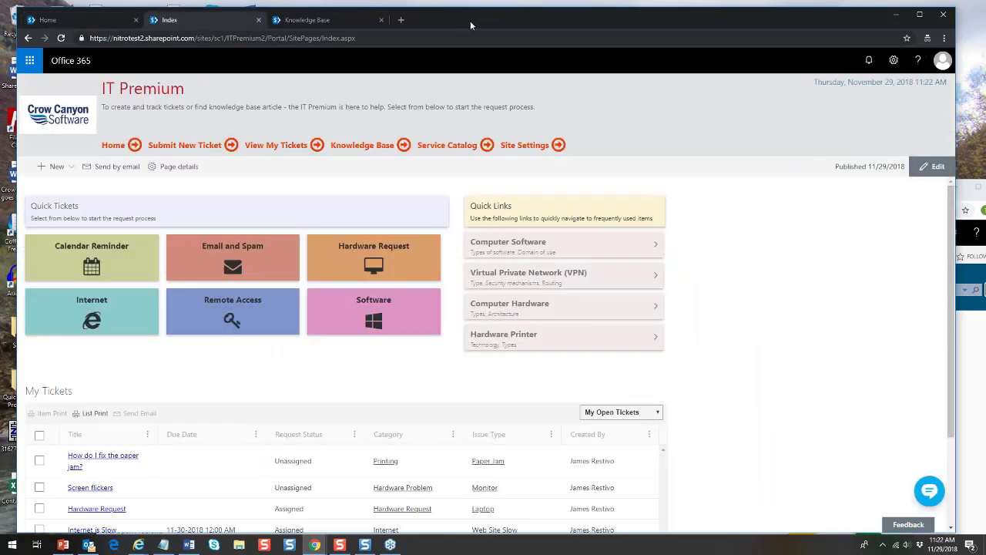
{"action": "left_click_drag", "start_coordinate": [470, 20], "coordinate": [505, 37]}
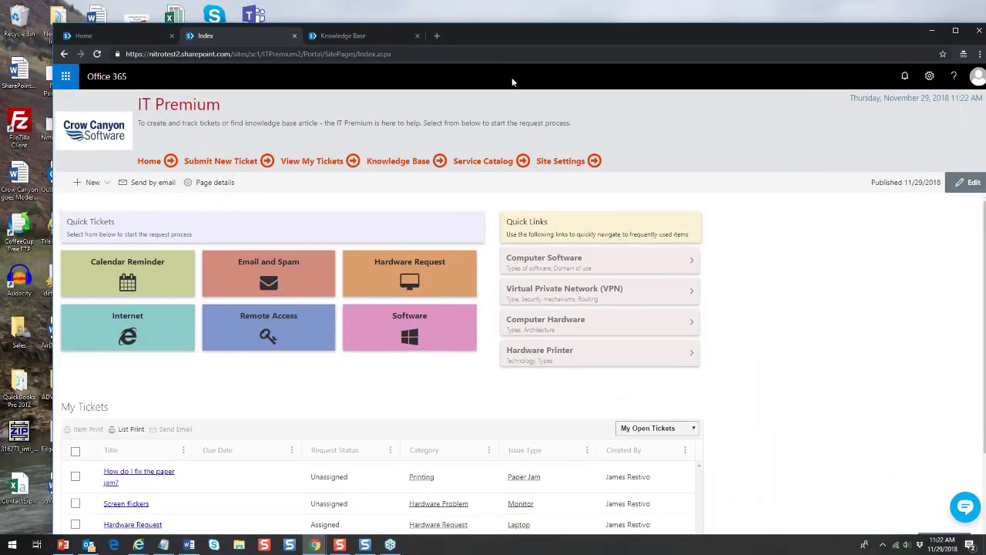
{"action": "left_click_drag", "start_coordinate": [512, 81], "coordinate": [474, 41]}
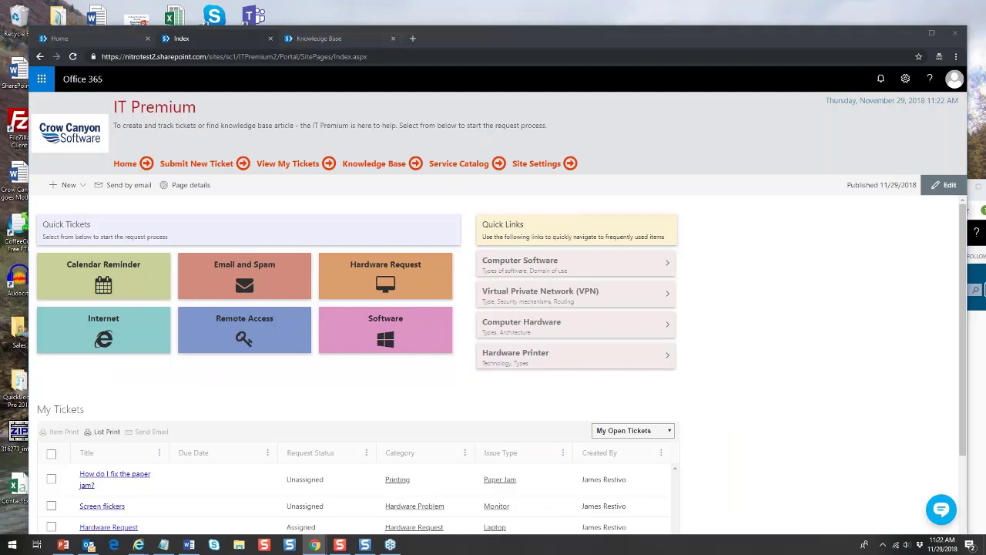
Step: Bring the classic SharePoint window into full view, display its IT Premium portal page, and move it out of the way
{"action": "key", "text": "alt+Tab"}
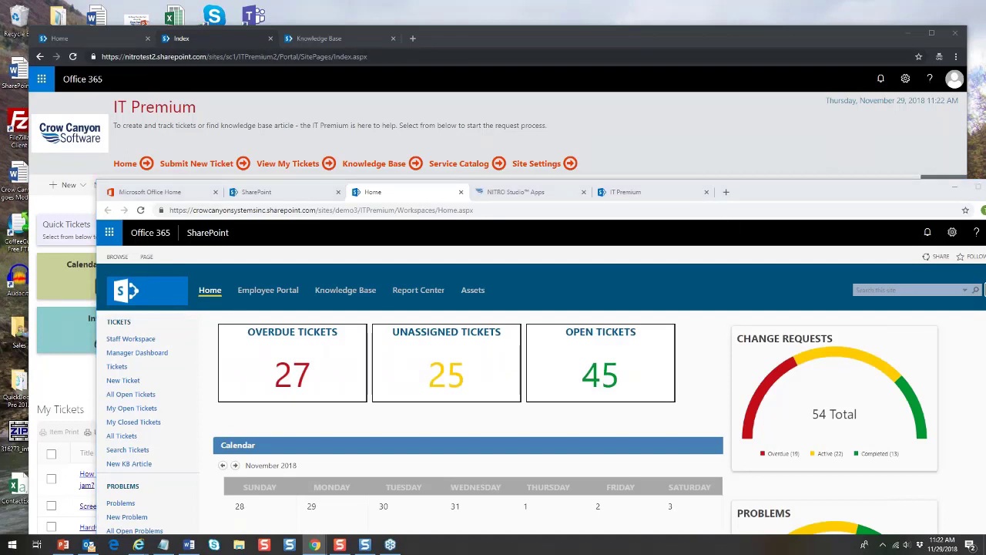
{"action": "key", "text": "alt+Tab"}
{"action": "key", "text": "alt+Tab"}
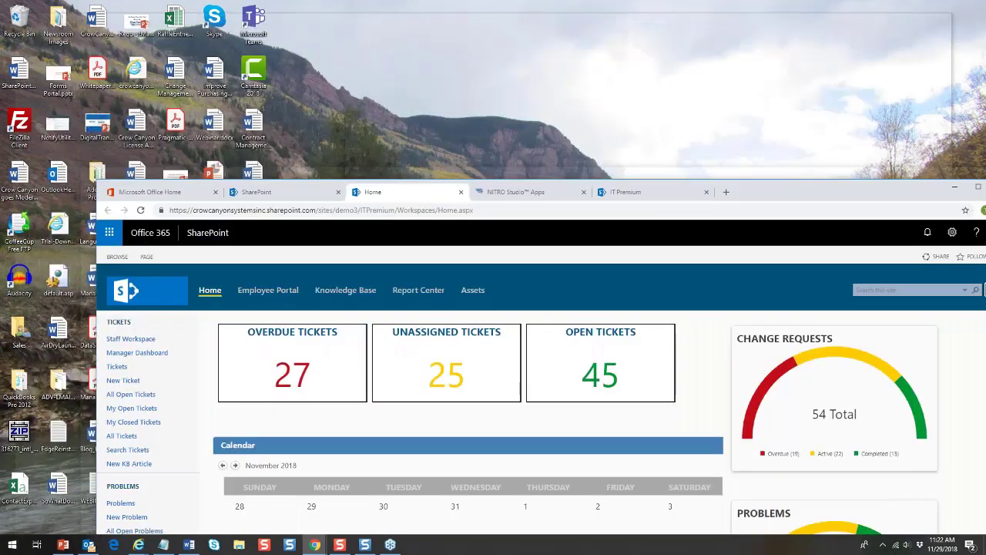
{"action": "left_click_drag", "start_coordinate": [768, 193], "coordinate": [693, 26]}
{"action": "left_click", "coordinate": [562, 27]}
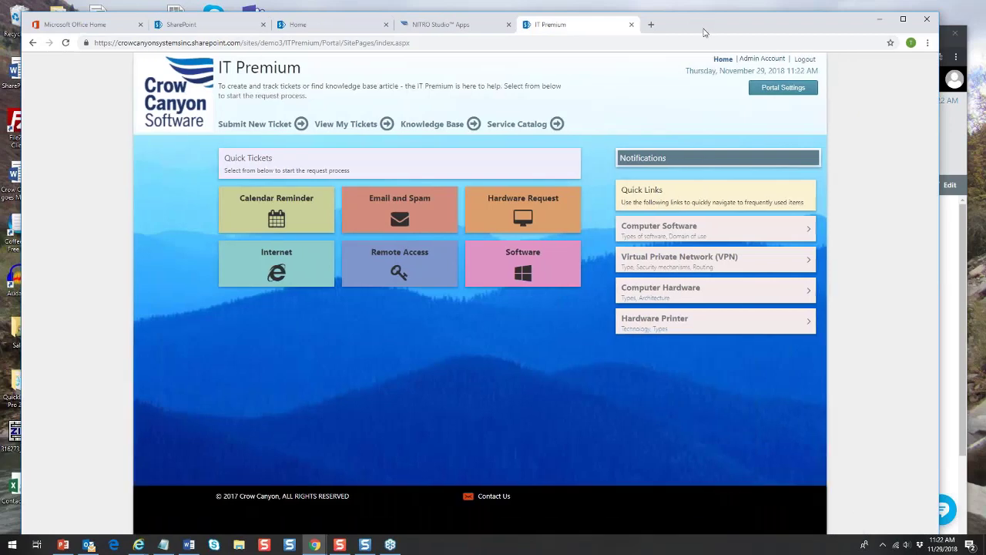
{"action": "left_click", "coordinate": [879, 18]}
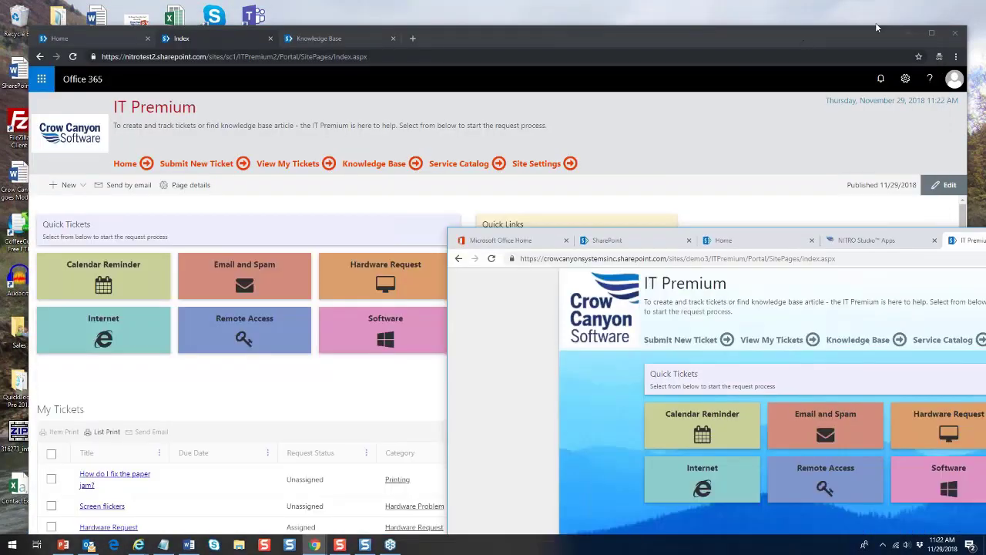
Step: Maximize the modern portal window and bring the classic portal over it for comparison before clearing it away
{"action": "left_click", "coordinate": [931, 34]}
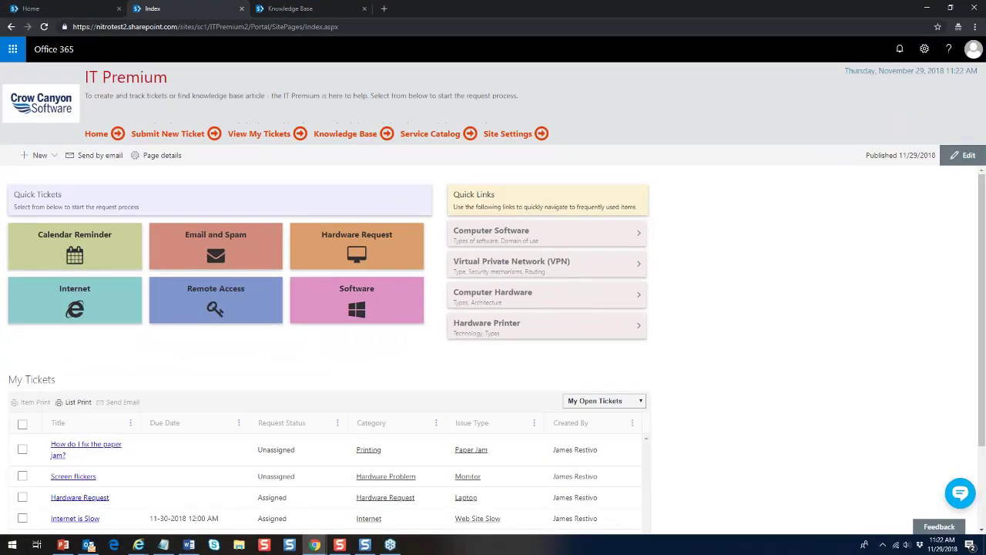
{"action": "key", "text": "alt+Tab"}
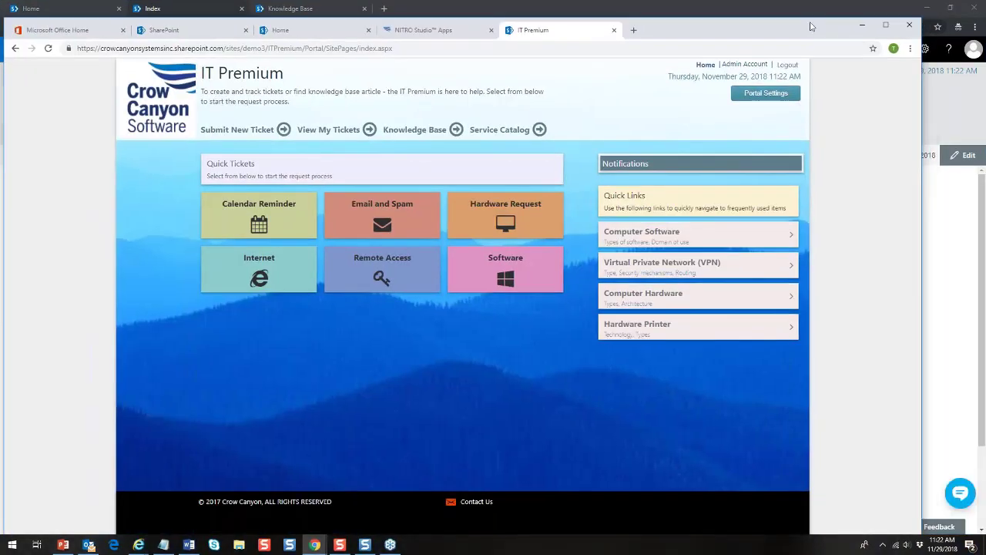
{"action": "left_click", "coordinate": [870, 30]}
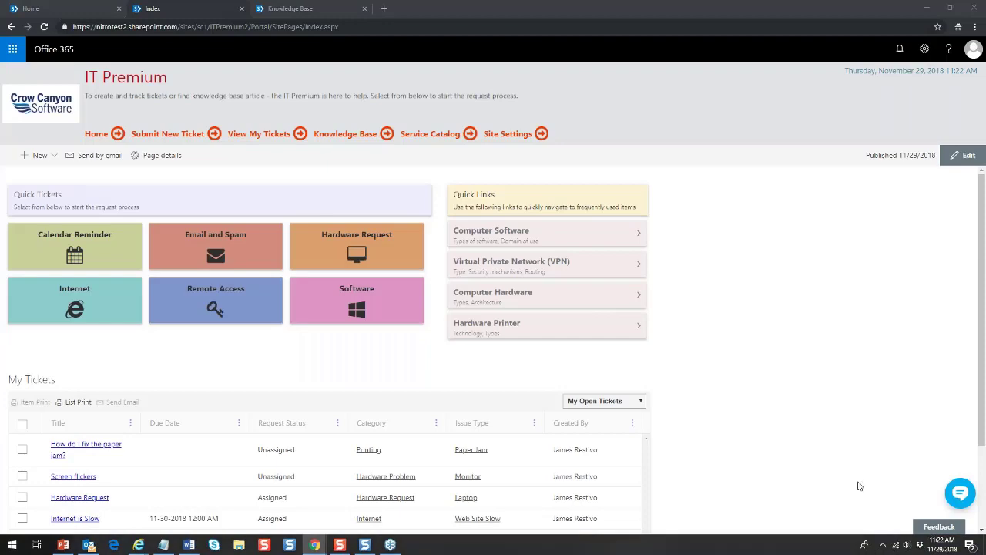
{"action": "key", "text": "alt+Tab"}
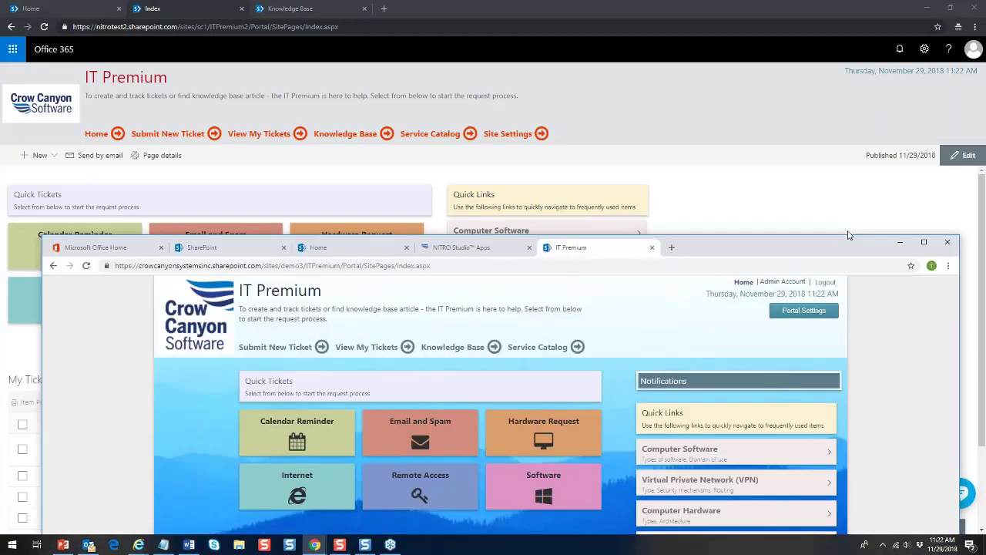
{"action": "left_click_drag", "start_coordinate": [849, 235], "coordinate": [852, 64]}
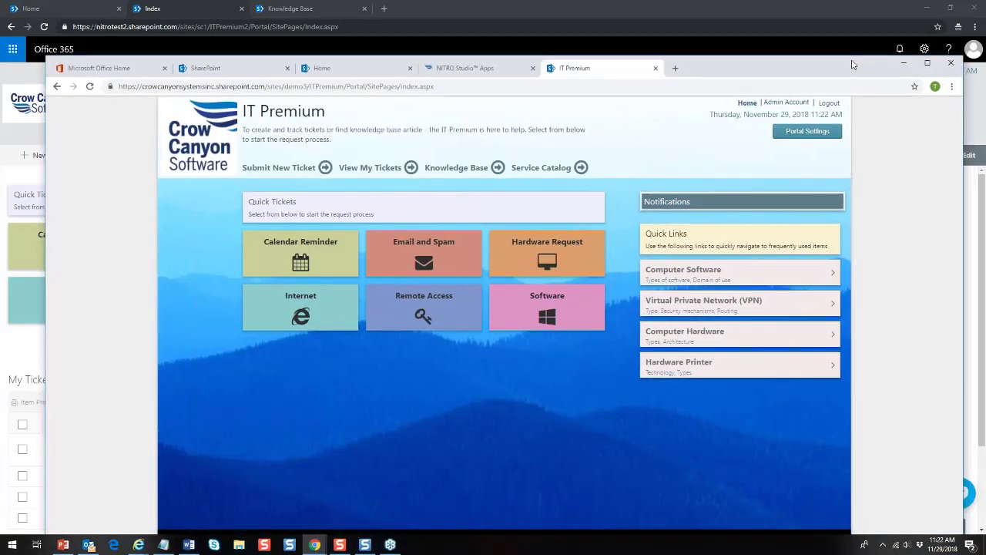
{"action": "left_click_drag", "start_coordinate": [853, 65], "coordinate": [985, 231]}
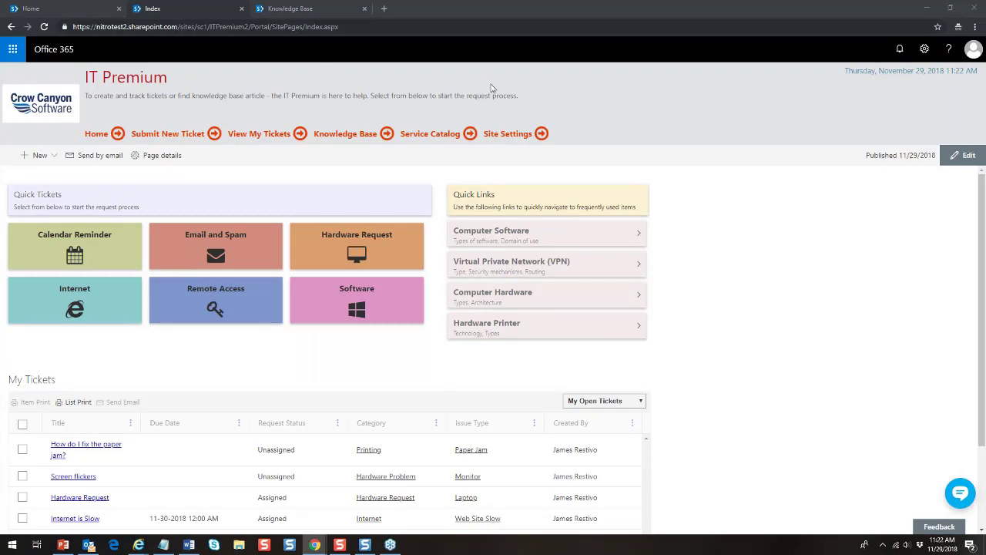
Step: Put the modern portal page into edit mode and show the editing controls of the Quick Tickets section and its web parts
{"action": "left_click", "coordinate": [966, 158]}
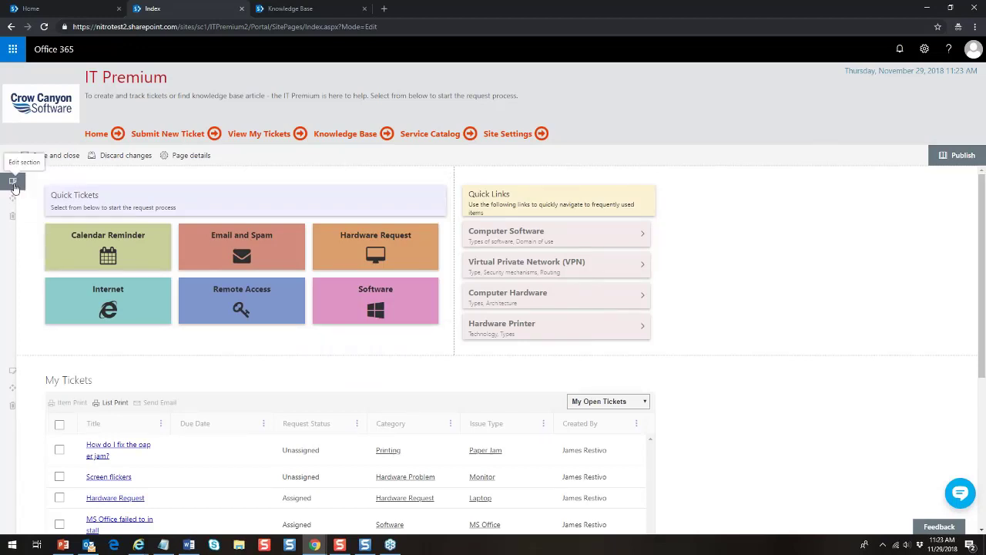
{"action": "left_click", "coordinate": [97, 185]}
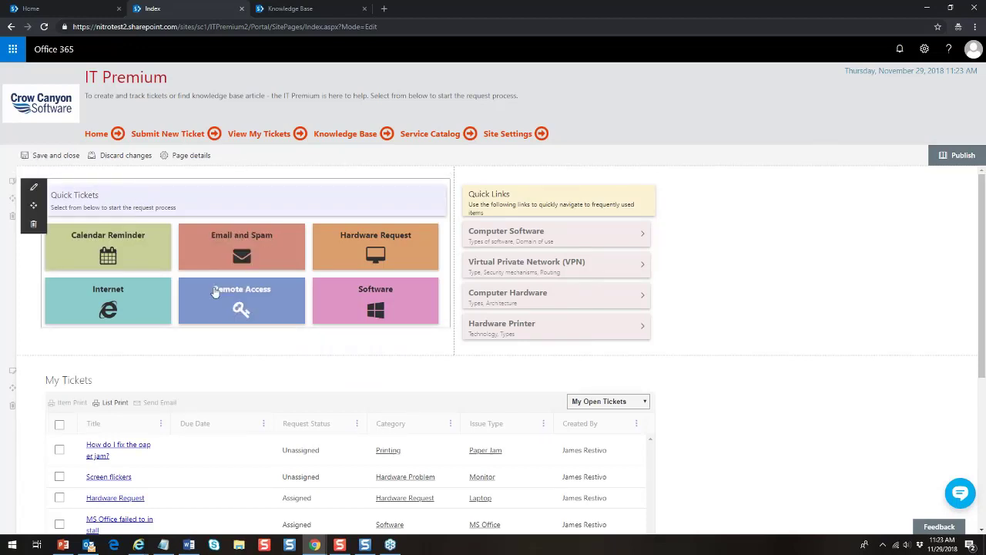
{"action": "left_click", "coordinate": [532, 246]}
{"action": "left_click", "coordinate": [261, 183]}
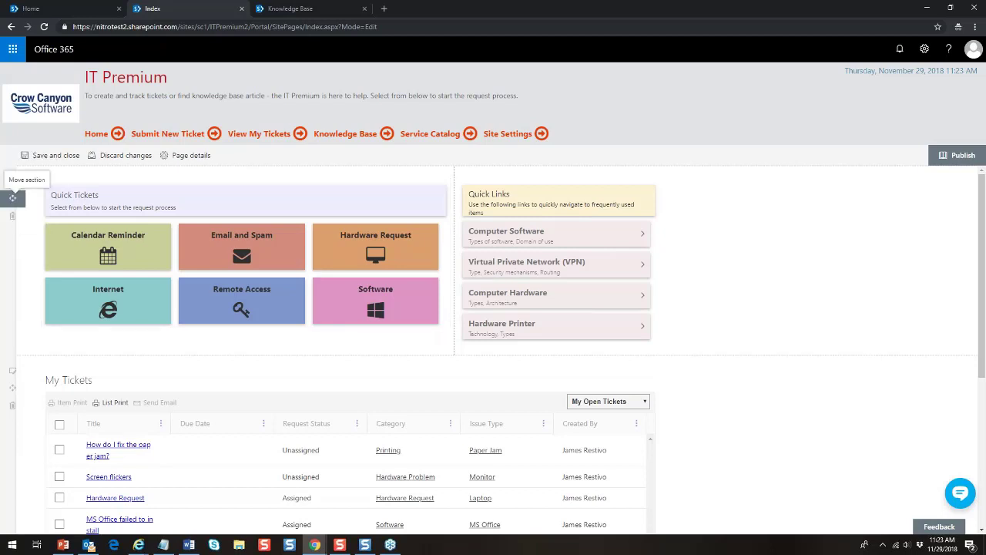
{"action": "mouse_move", "coordinate": [108, 175]}
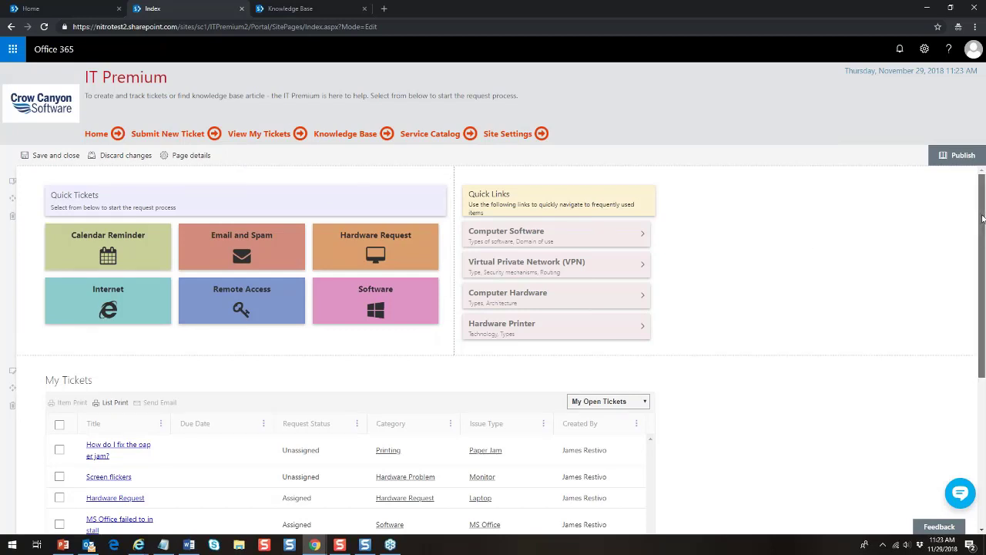
Step: Add a two-column section below the My Tickets list on the portal page
{"action": "scroll", "coordinate": [982, 220], "scroll_direction": "down", "scroll_amount": 5}
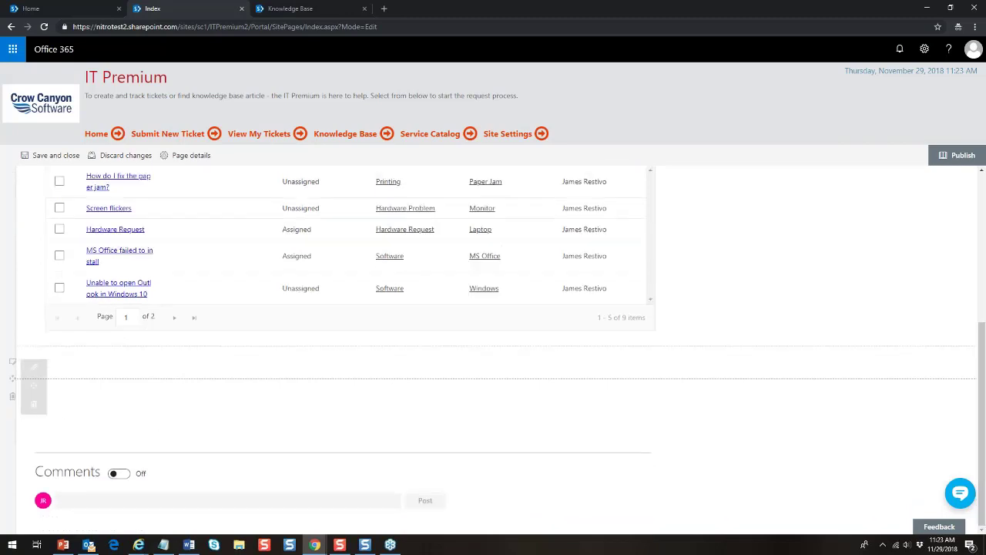
{"action": "left_click", "coordinate": [16, 347]}
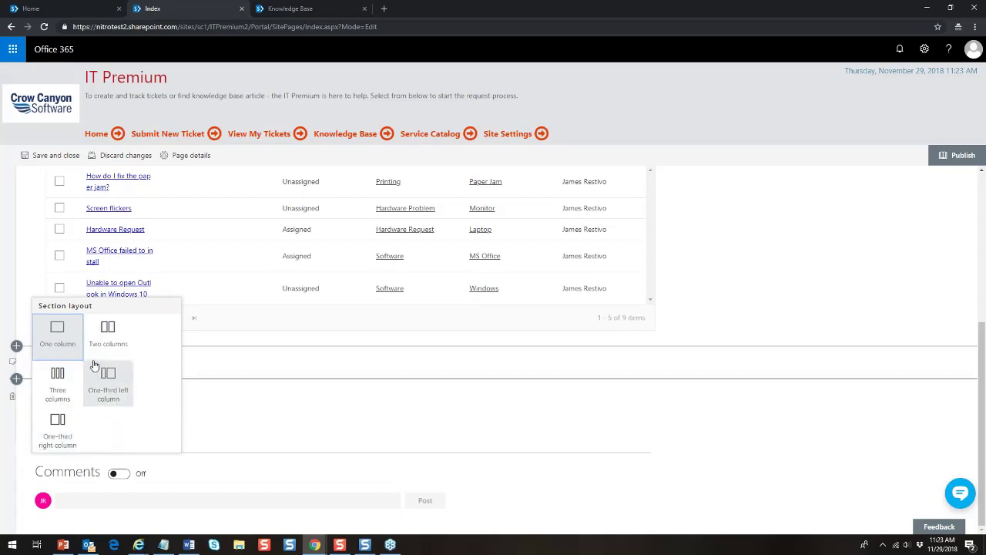
{"action": "left_click", "coordinate": [108, 331]}
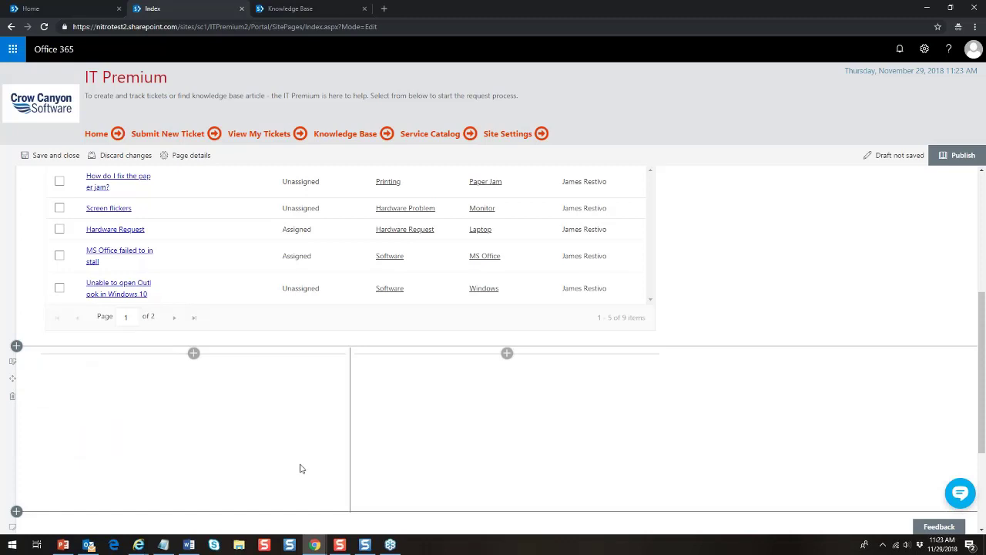
Step: Open the web part picker for the new section's left column and examine the web parts offered in each category
{"action": "left_click", "coordinate": [194, 354]}
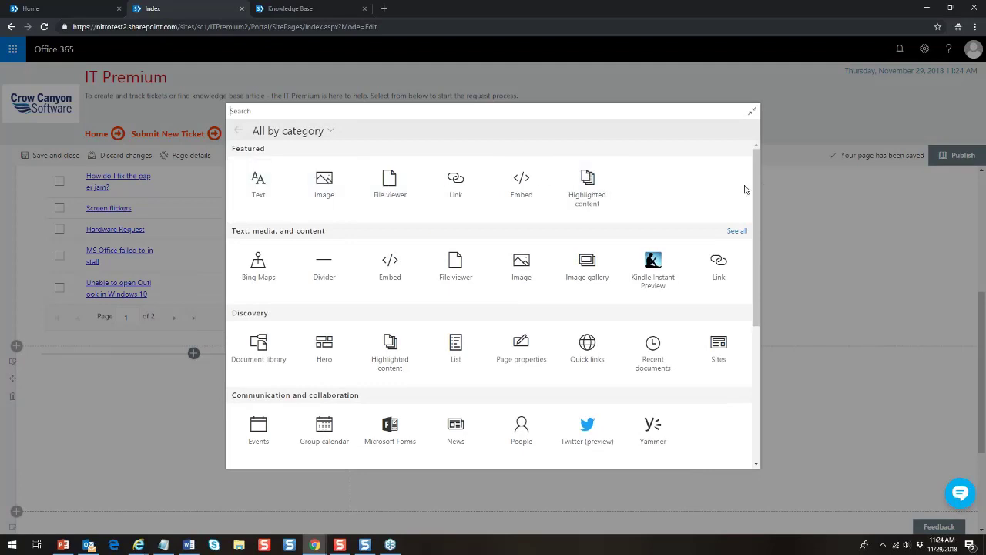
{"action": "left_click_drag", "start_coordinate": [755, 185], "coordinate": [782, 362]}
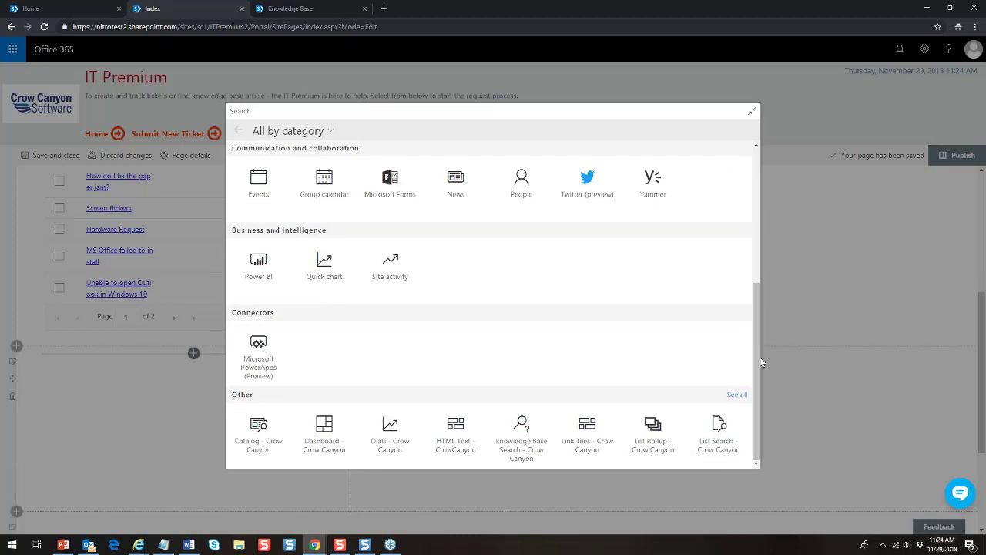
{"action": "scroll", "coordinate": [745, 329], "scroll_direction": "up", "scroll_amount": 3}
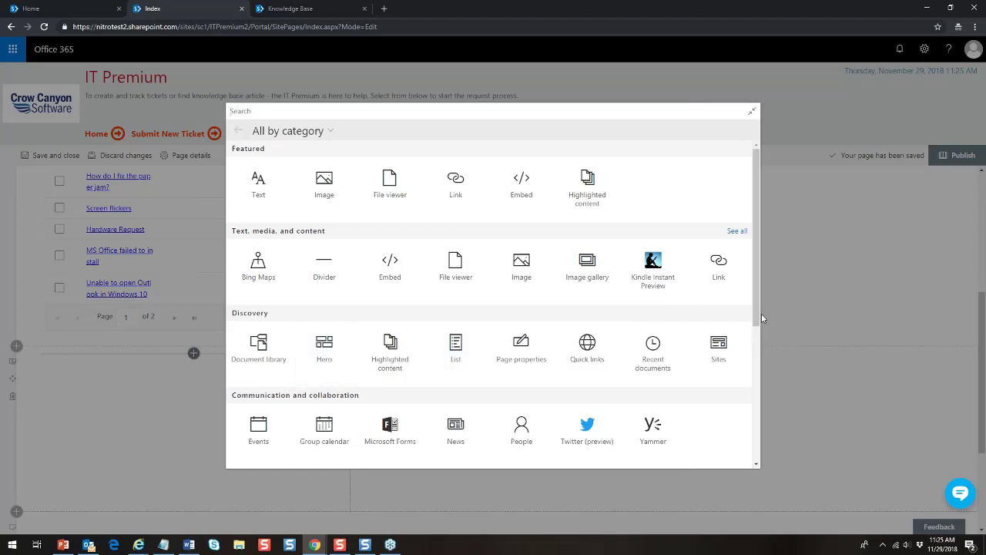
{"action": "scroll", "coordinate": [761, 339], "scroll_direction": "down", "scroll_amount": 2}
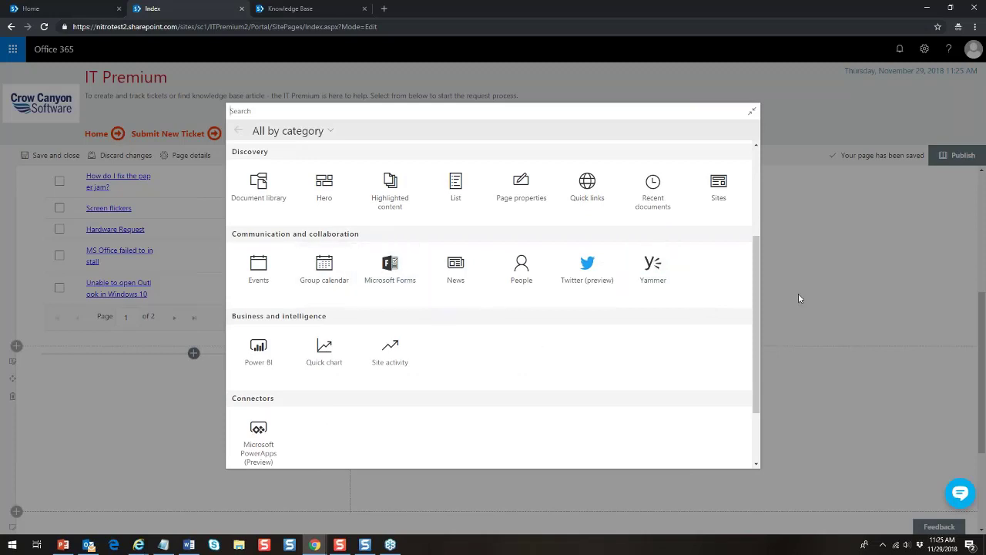
Step: Show all web parts in the picker's Other category and return to the compact picker
{"action": "scroll", "coordinate": [749, 371], "scroll_direction": "down", "scroll_amount": 1}
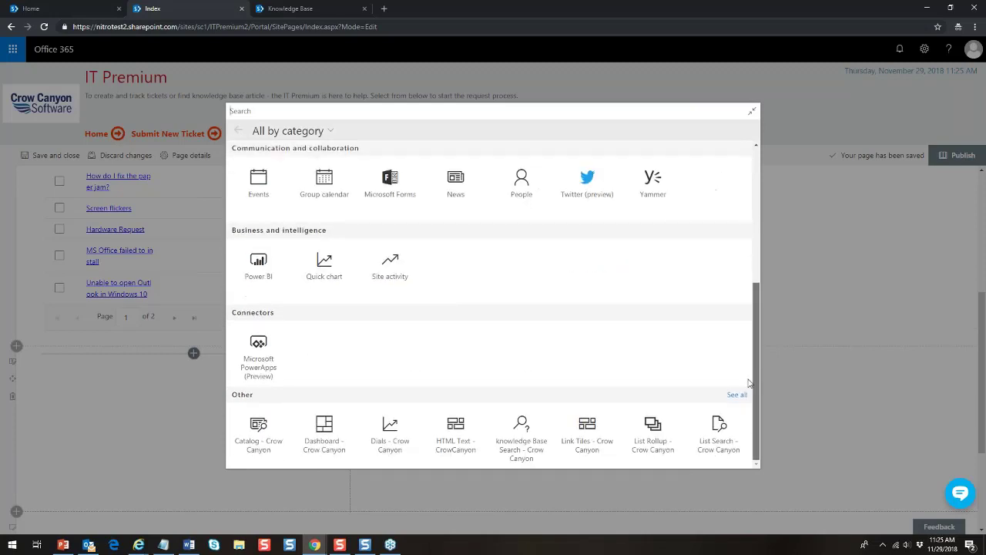
{"action": "left_click", "coordinate": [741, 394]}
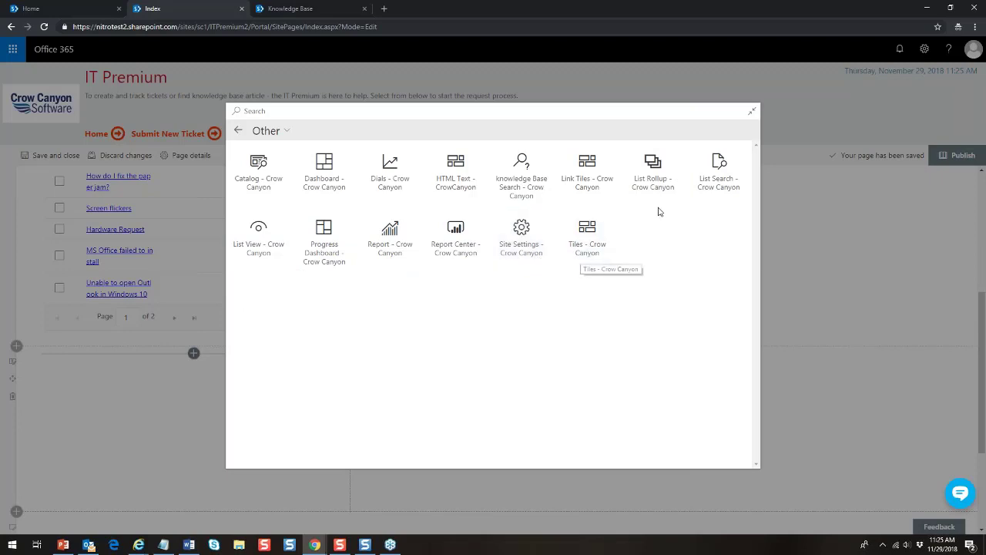
{"action": "left_click", "coordinate": [752, 112]}
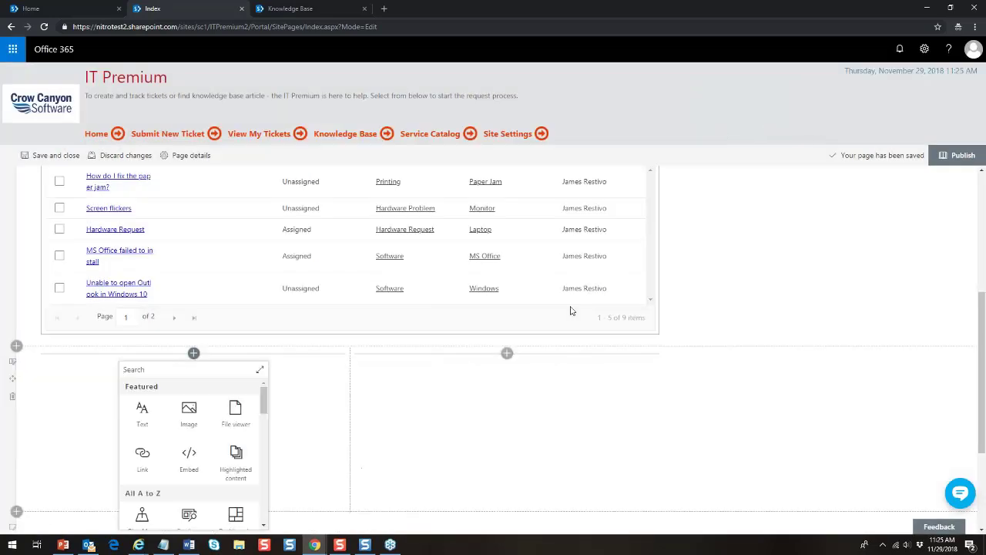
Step: Add a Report - Crow Canyon web part to the first column of the new two-column section
{"action": "left_click_drag", "start_coordinate": [981, 308], "coordinate": [981, 381]}
{"action": "left_click_drag", "start_coordinate": [263, 234], "coordinate": [254, 327]}
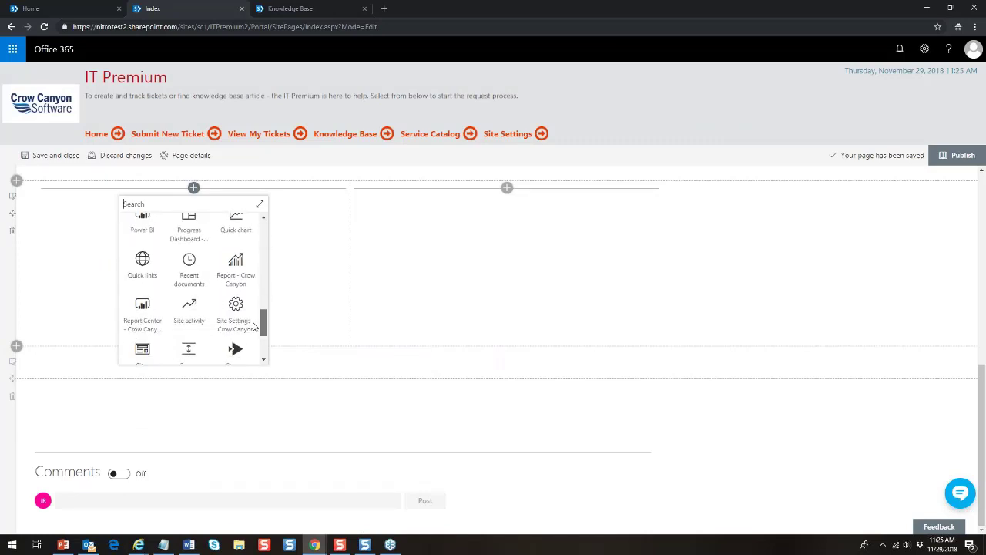
{"action": "left_click", "coordinate": [236, 266]}
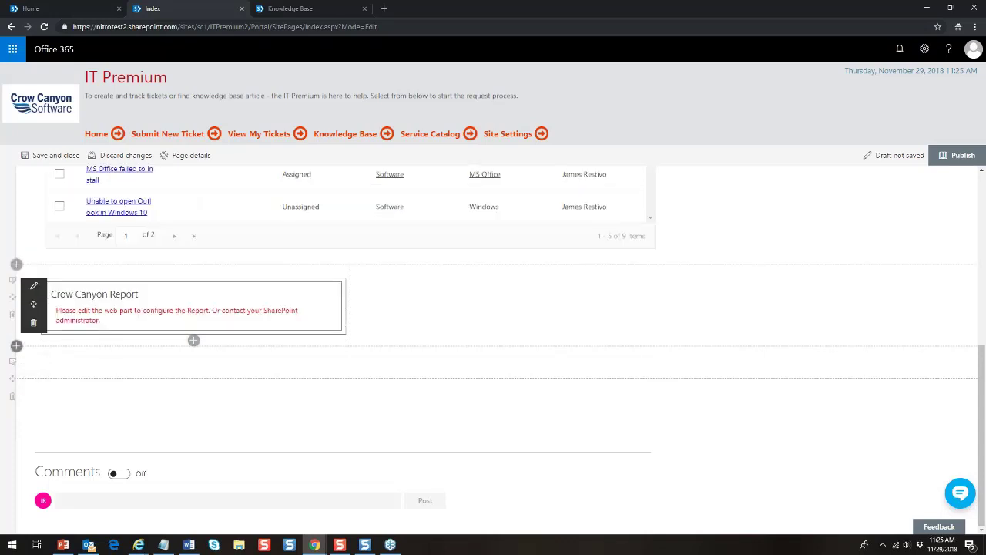
Step: Configure the new report web part to use the Tickets By Category report with the header text Tickets By Category
{"action": "left_click", "coordinate": [35, 287]}
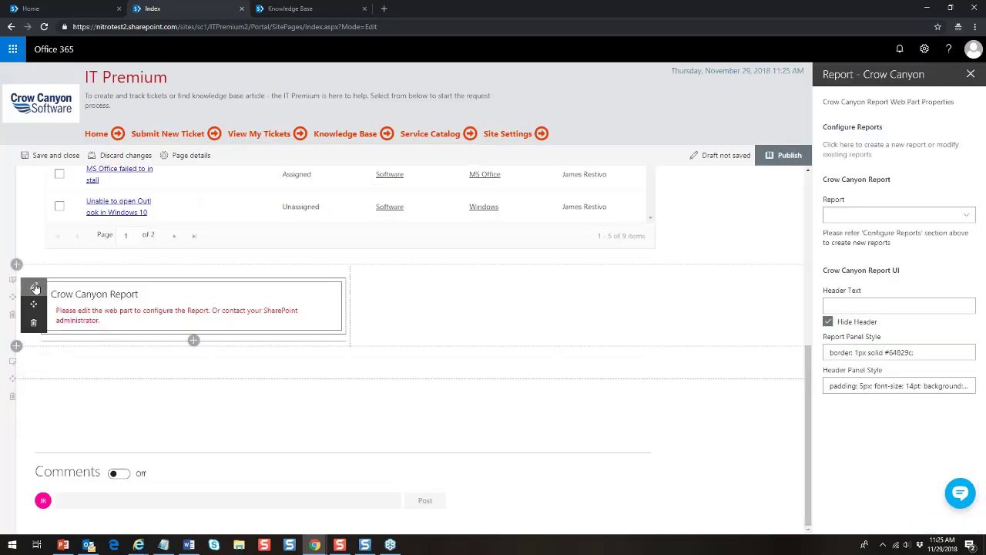
{"action": "left_click", "coordinate": [967, 217]}
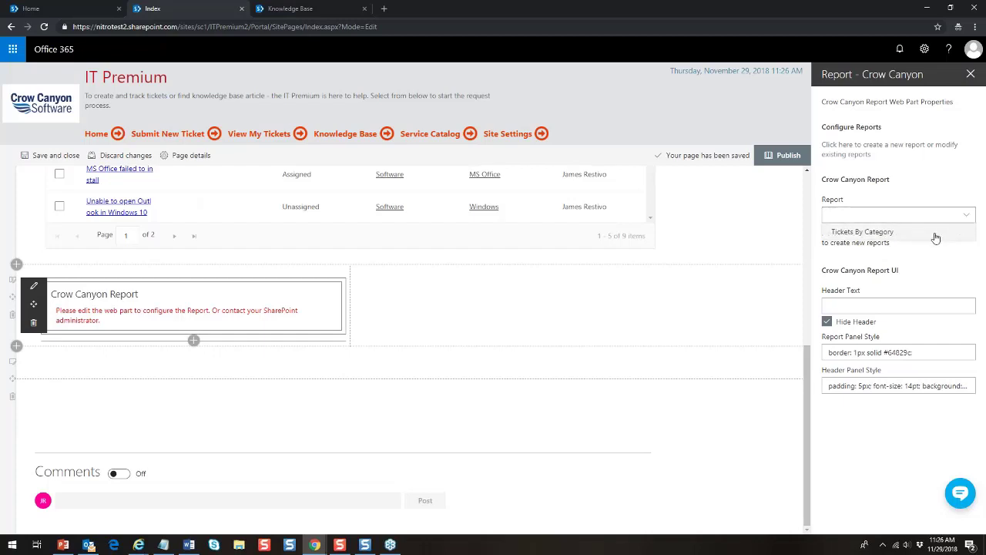
{"action": "left_click", "coordinate": [878, 232]}
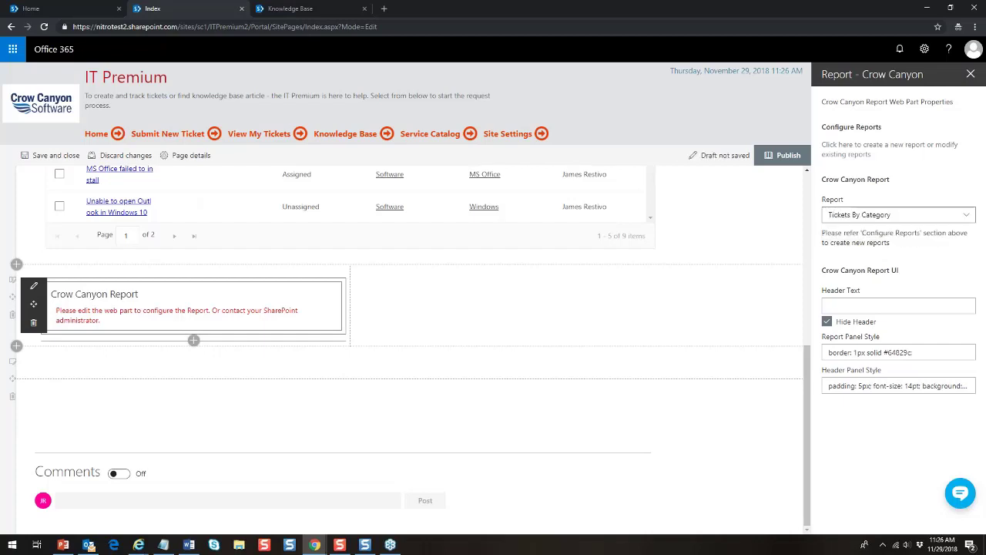
{"action": "left_click", "coordinate": [842, 306]}
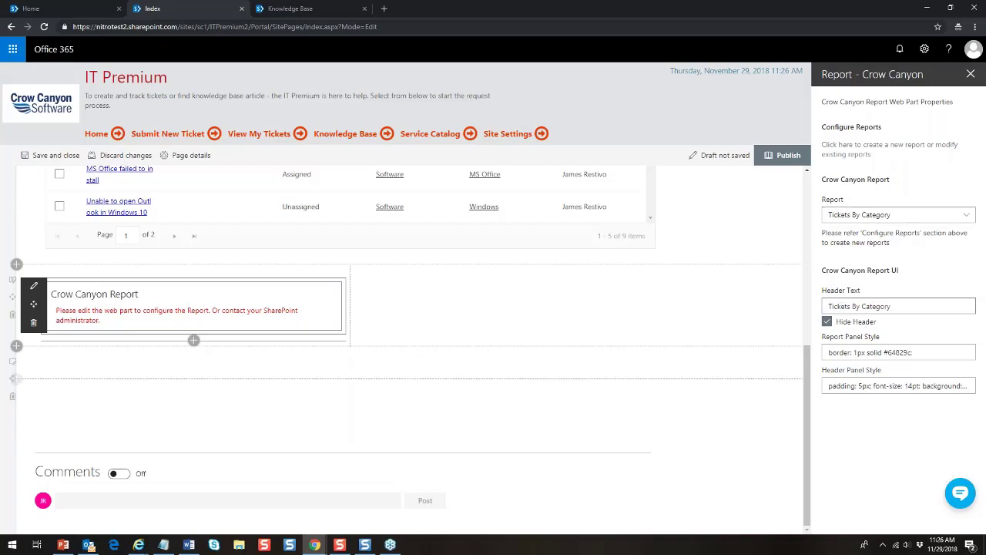
{"action": "left_click", "coordinate": [970, 75]}
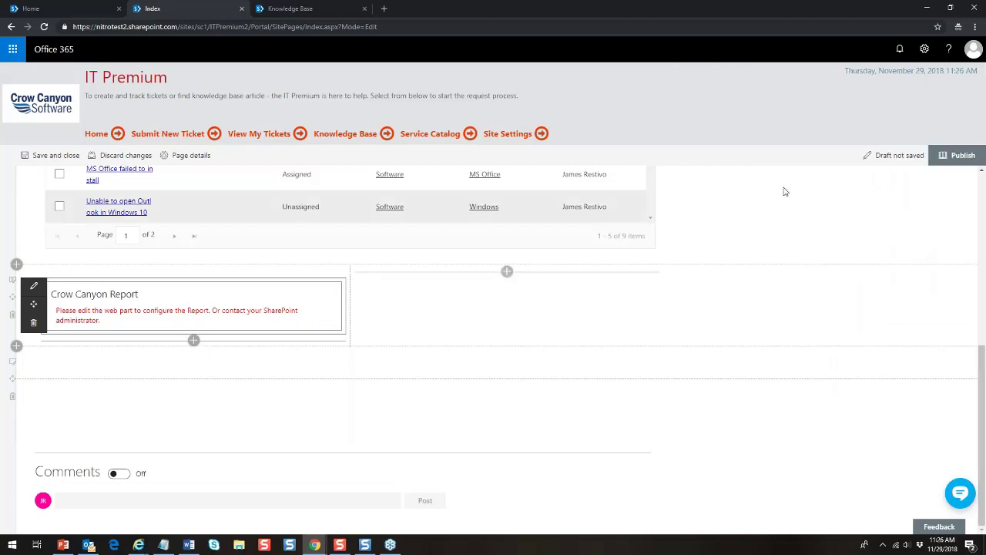
Step: Publish the portal page, reload it, and examine the report chart below the My Tickets list
{"action": "left_click", "coordinate": [960, 155]}
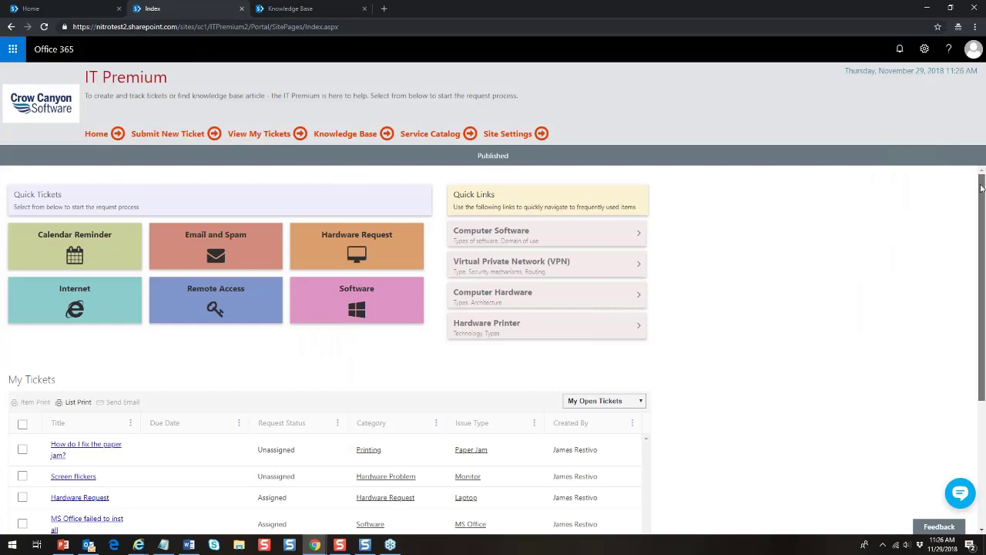
{"action": "scroll", "coordinate": [982, 188], "scroll_direction": "down", "scroll_amount": 2}
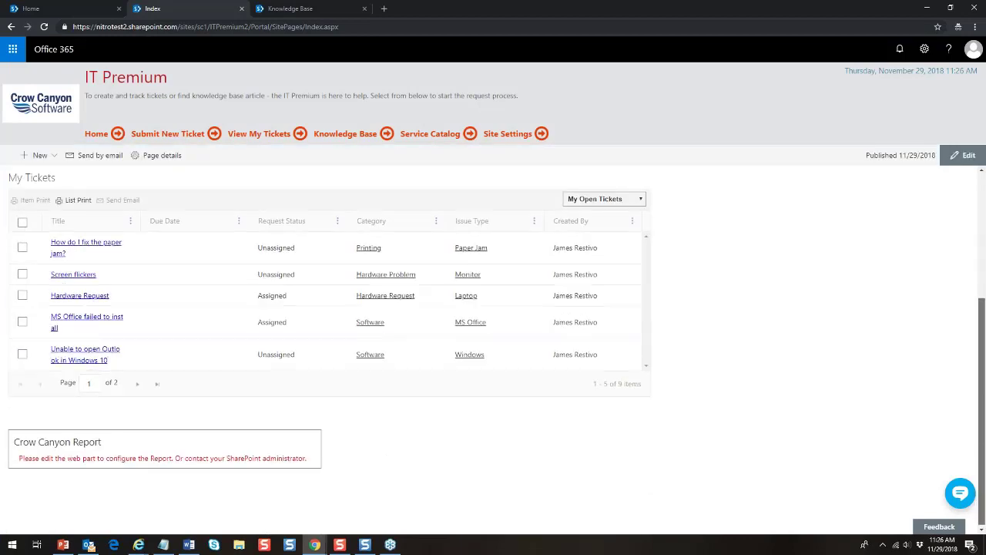
{"action": "scroll", "coordinate": [313, 127], "scroll_direction": "up", "scroll_amount": 3}
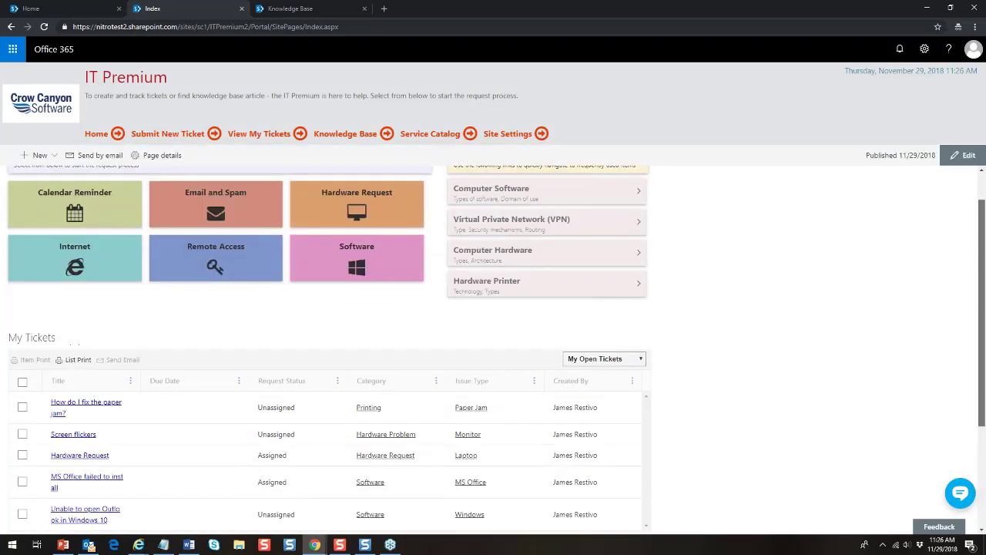
{"action": "left_click", "coordinate": [44, 26]}
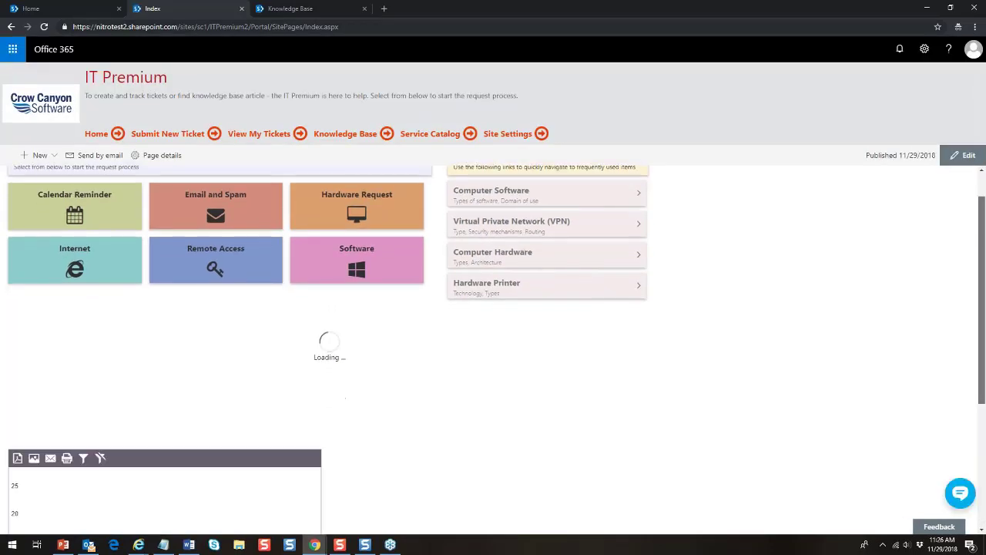
{"action": "scroll", "coordinate": [493, 346], "scroll_direction": "down", "scroll_amount": 3}
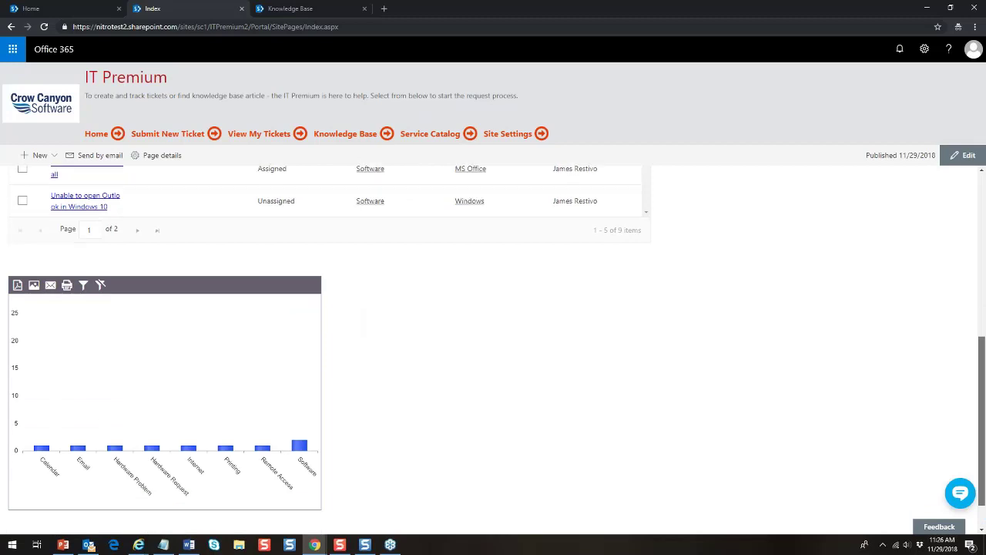
{"action": "scroll", "coordinate": [454, 490], "scroll_direction": "down", "scroll_amount": 1}
{"action": "mouse_move", "coordinate": [38, 409]}
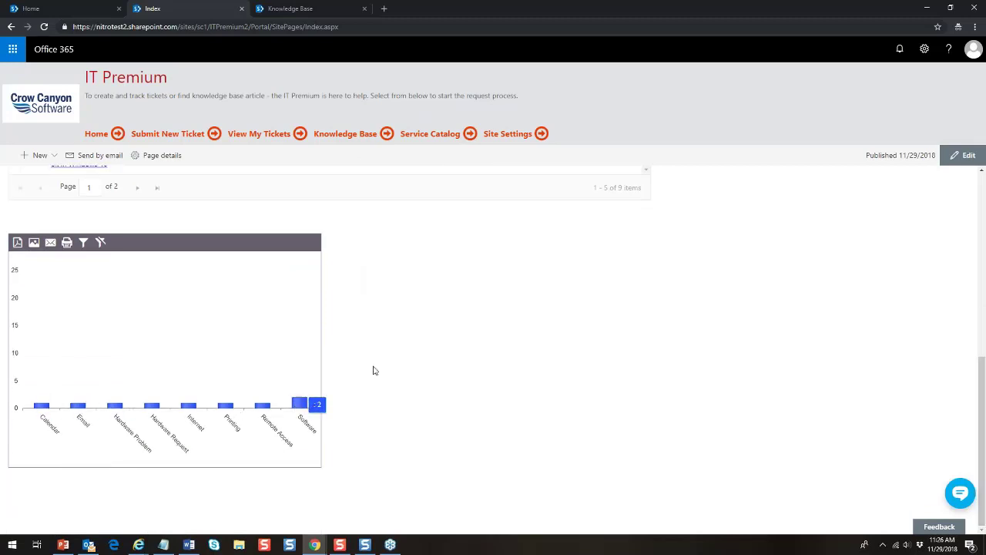
Step: Put the portal page back into edit mode and move the My Tickets section above the Quick Tickets section
{"action": "left_click_drag", "start_coordinate": [983, 374], "coordinate": [983, 177]}
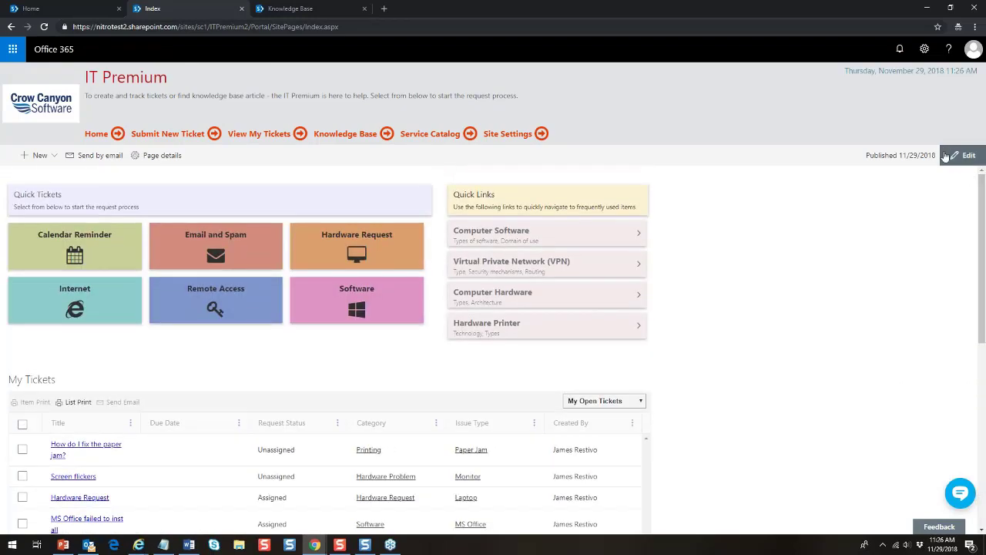
{"action": "left_click", "coordinate": [958, 157]}
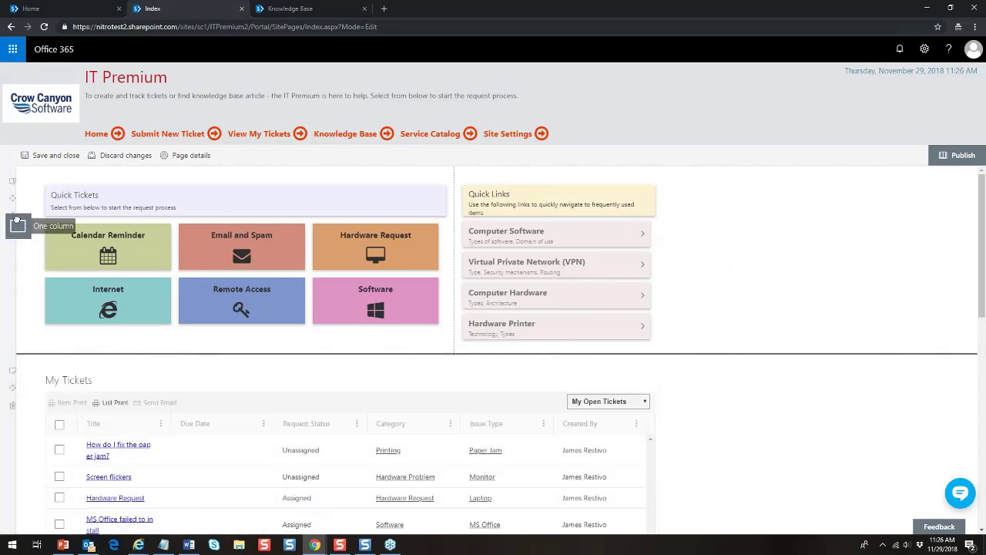
{"action": "left_click_drag", "start_coordinate": [15, 215], "coordinate": [33, 193]}
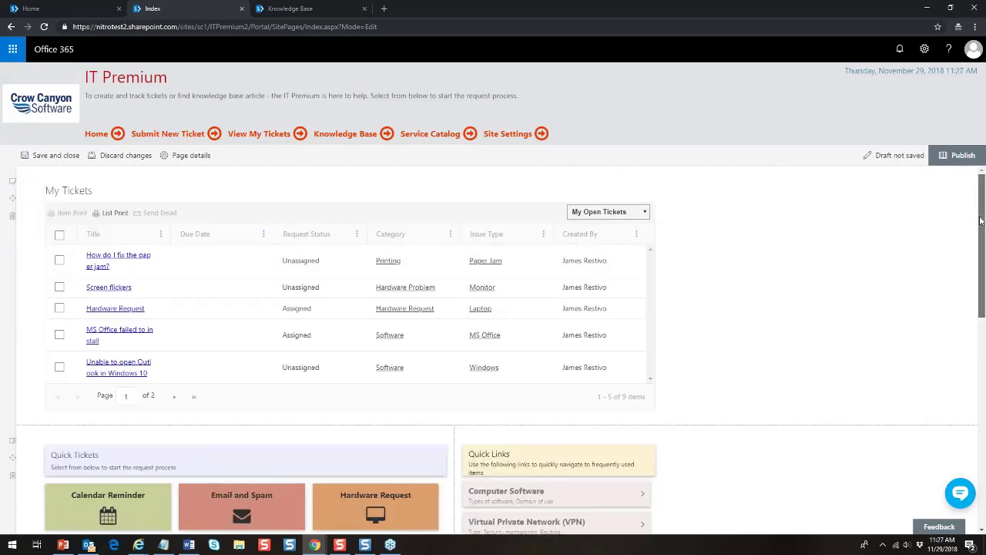
Step: Try to move the Quick Tickets link tiles web part into the Quick Links column
{"action": "scroll", "coordinate": [981, 221], "scroll_direction": "down", "scroll_amount": 2}
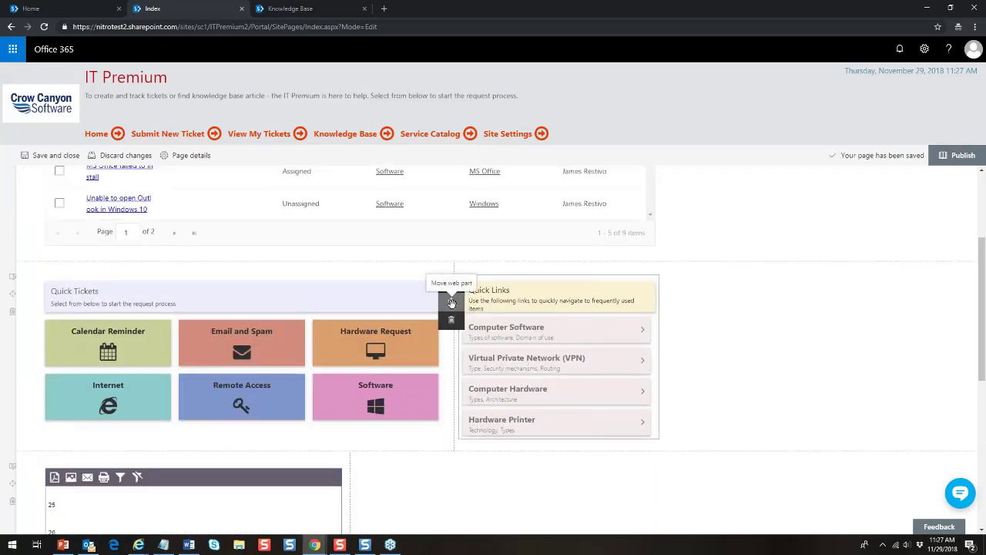
{"action": "mouse_move", "coordinate": [31, 288]}
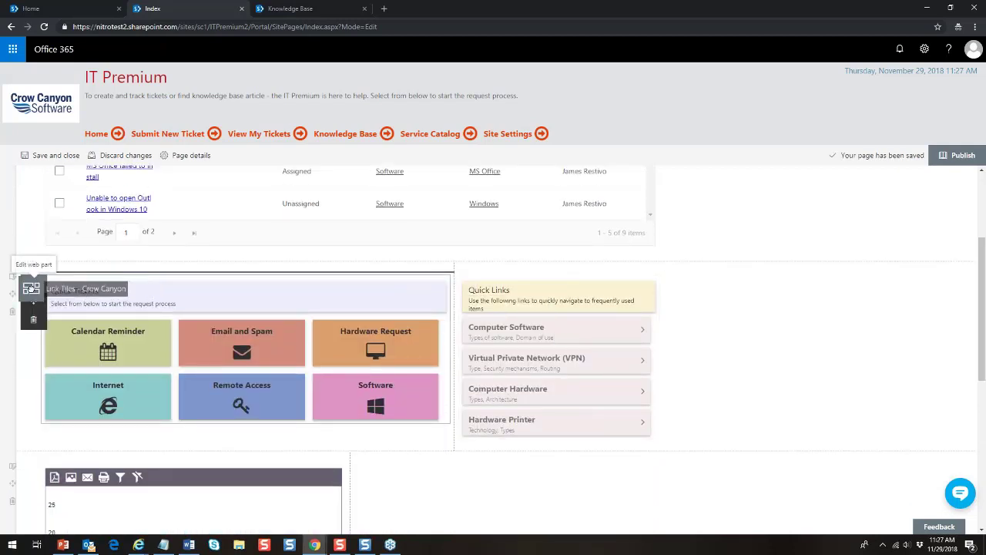
{"action": "left_click_drag", "start_coordinate": [31, 289], "coordinate": [487, 285]}
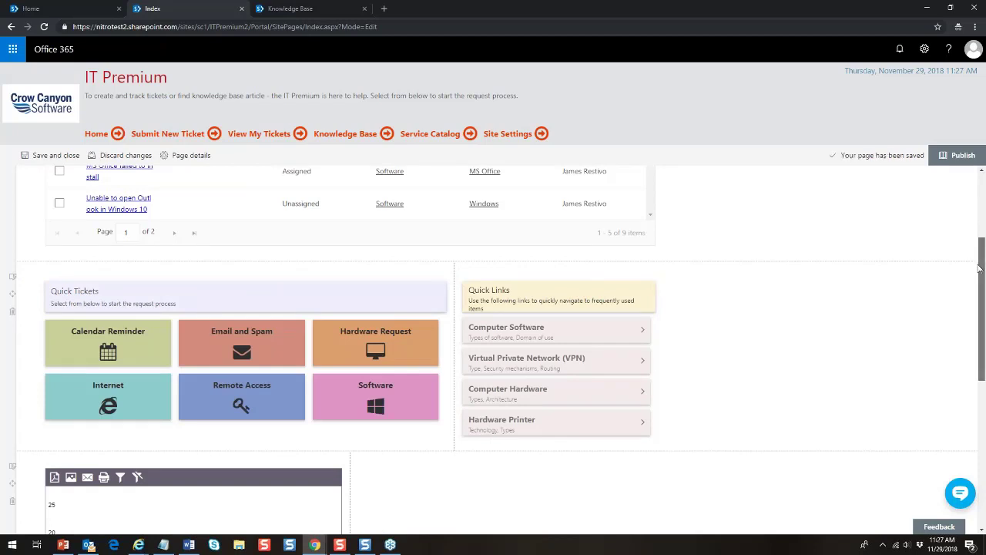
Step: Move the My Tickets web part into the first column of the report chart's section and back to its own section
{"action": "scroll", "coordinate": [979, 268], "scroll_direction": "up", "scroll_amount": 2}
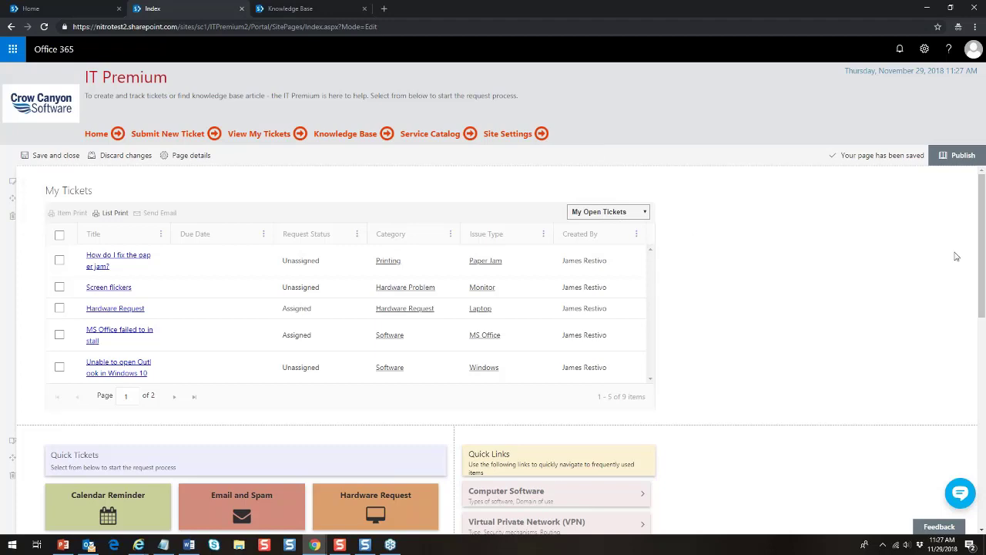
{"action": "left_click_drag", "start_coordinate": [983, 216], "coordinate": [943, 197]}
{"action": "mouse_move", "coordinate": [391, 220]}
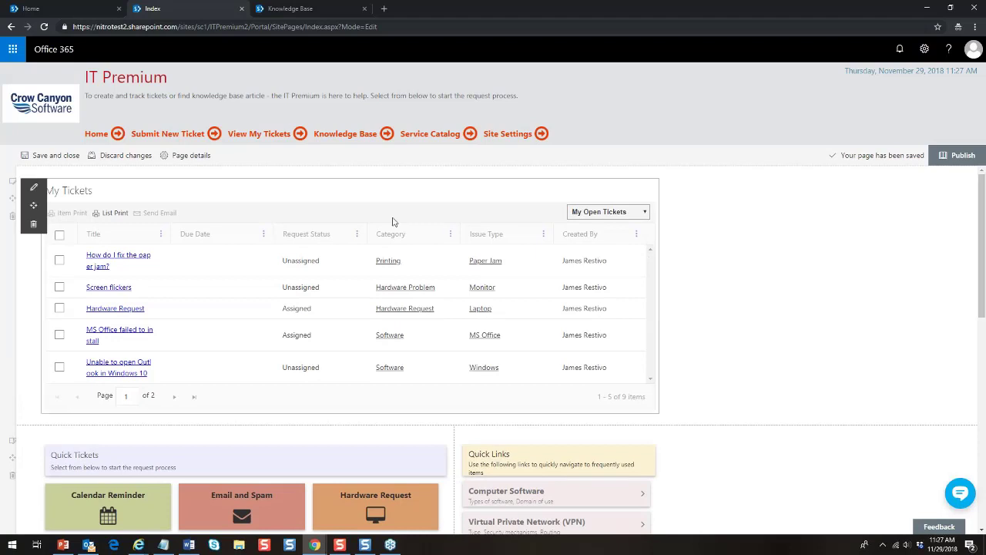
{"action": "left_click_drag", "start_coordinate": [35, 205], "coordinate": [35, 380]}
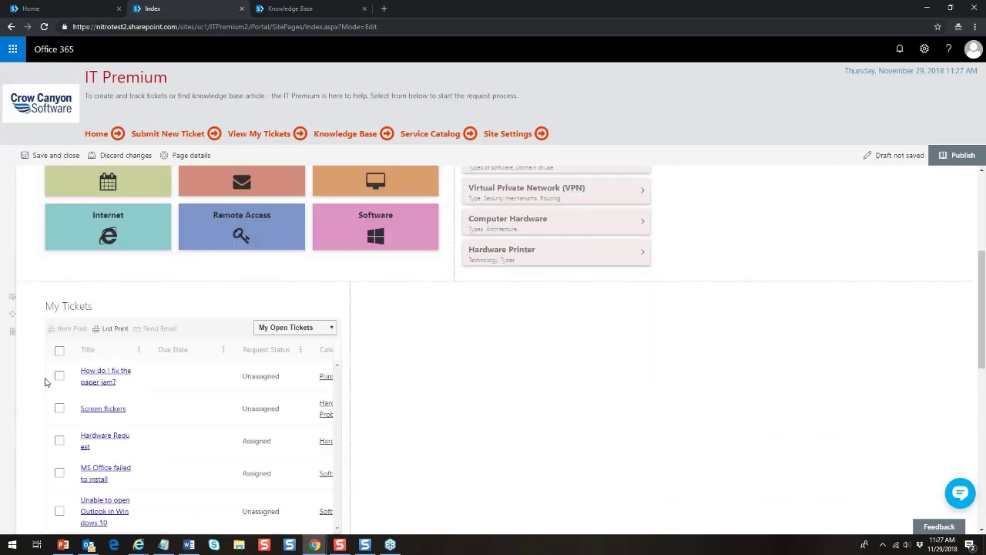
{"action": "left_click_drag", "start_coordinate": [34, 326], "coordinate": [105, 205]}
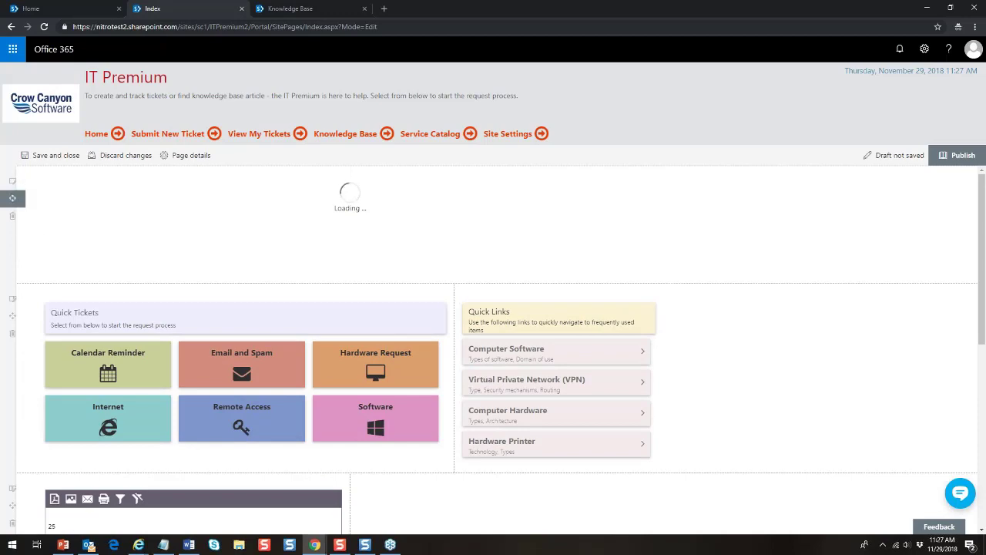
Step: Move the My Tickets section back between the Quick Tickets and report sections and publish the page
{"action": "left_click_drag", "start_coordinate": [6, 196], "coordinate": [34, 355]}
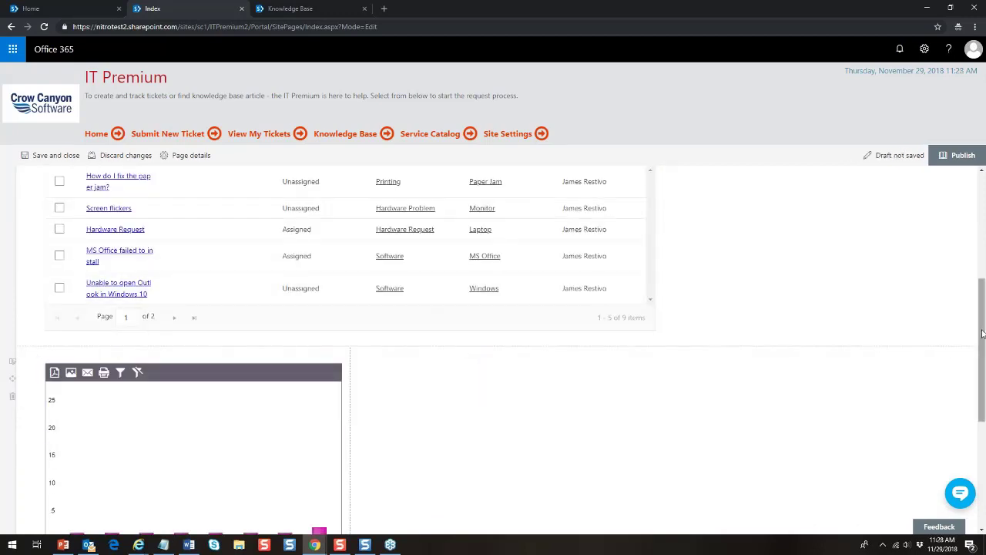
{"action": "left_click_drag", "start_coordinate": [983, 309], "coordinate": [983, 205]}
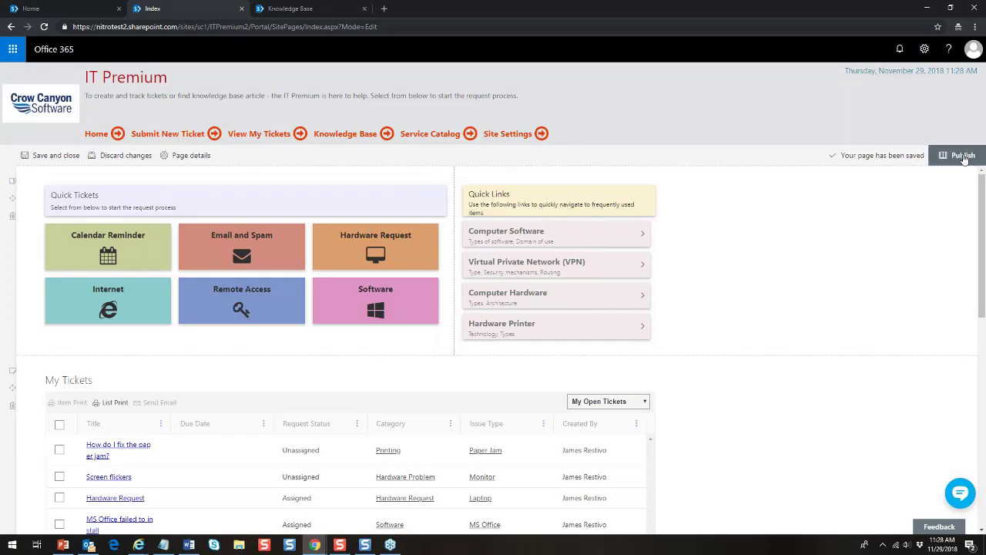
{"action": "mouse_move", "coordinate": [983, 228]}
{"action": "left_mouse_down"}
{"action": "mouse_move", "coordinate": [984, 344]}
{"action": "mouse_move", "coordinate": [983, 238]}
{"action": "left_mouse_up"}
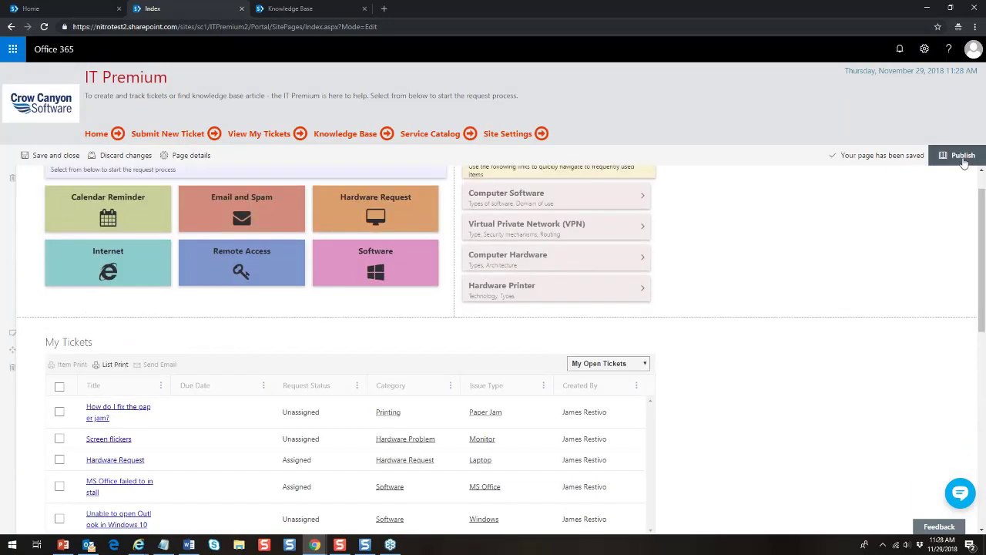
{"action": "left_click", "coordinate": [963, 158]}
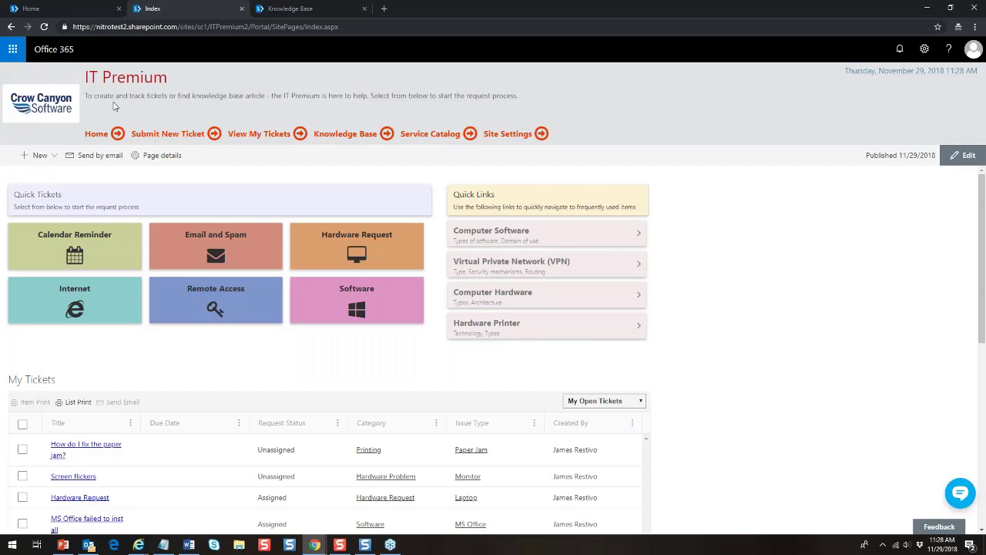
Step: Switch to the ITPremium2 staff site and open the All Tickets page from its Tickets navigation group
{"action": "left_click", "coordinate": [62, 13]}
{"action": "left_click", "coordinate": [17, 147]}
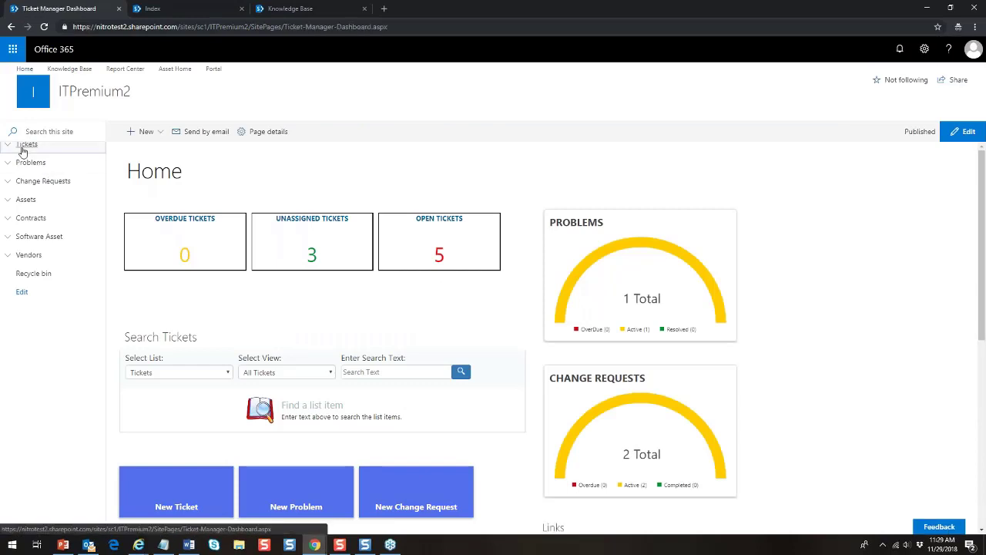
{"action": "left_click", "coordinate": [9, 151]}
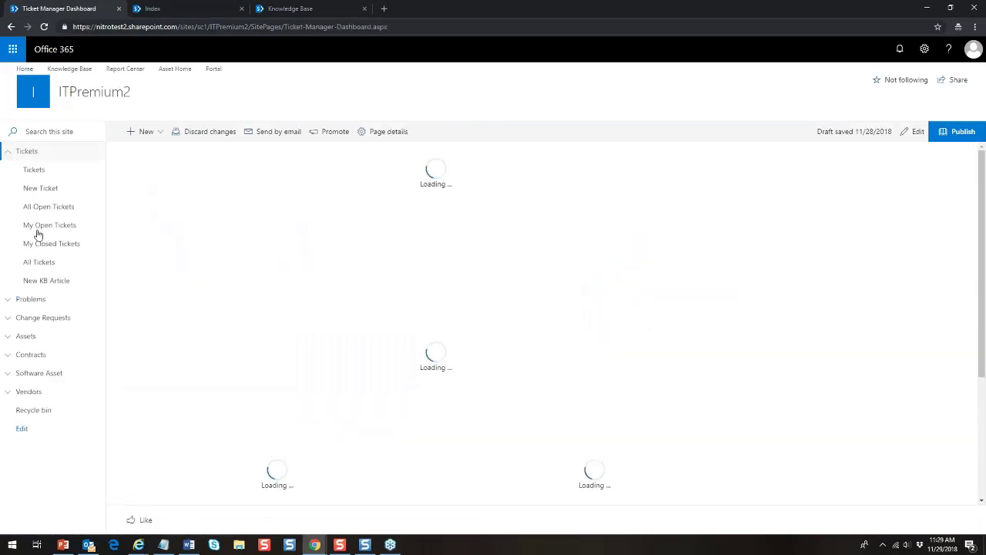
{"action": "left_click", "coordinate": [39, 262]}
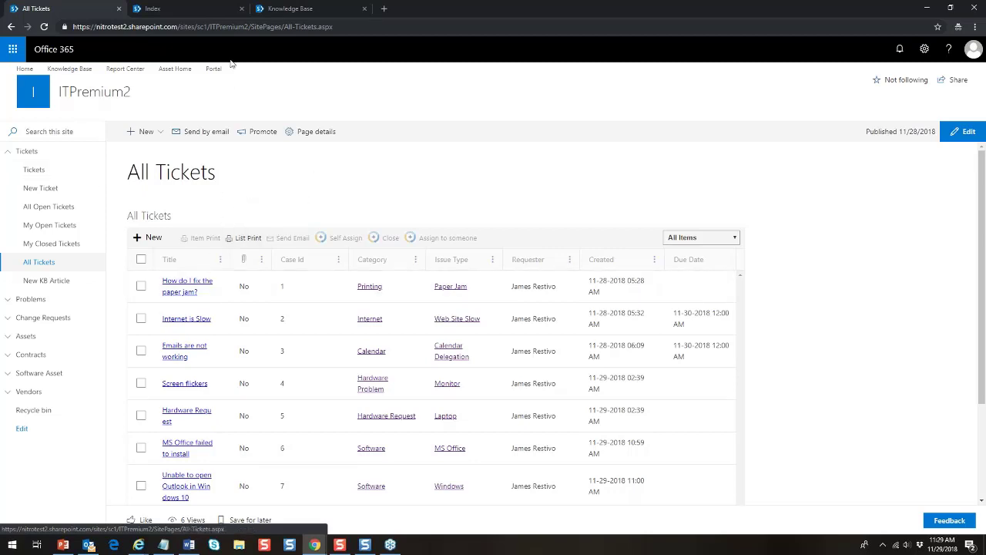
Step: Return to the IT Premium employee portal and open the form for submitting a new ticket
{"action": "left_click", "coordinate": [188, 9]}
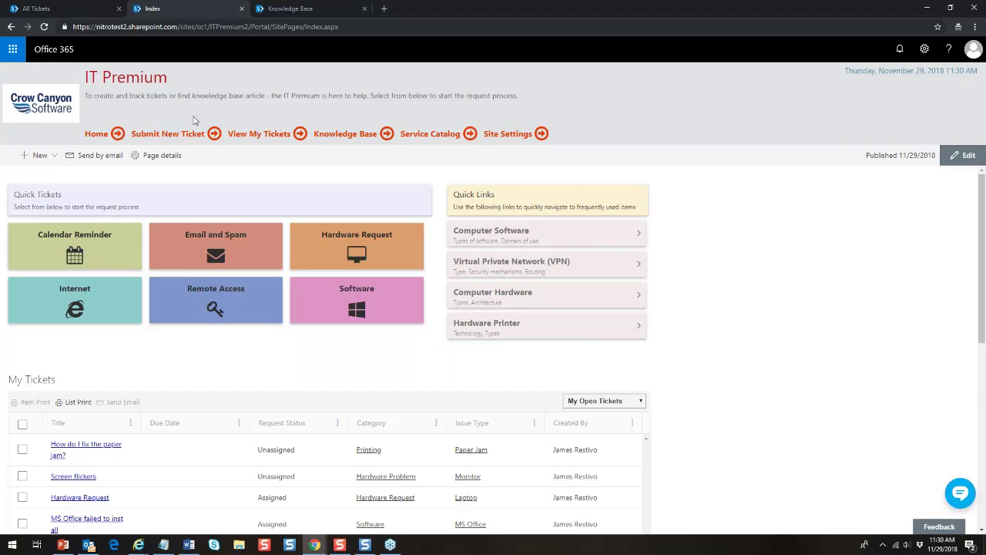
{"action": "left_click", "coordinate": [144, 135]}
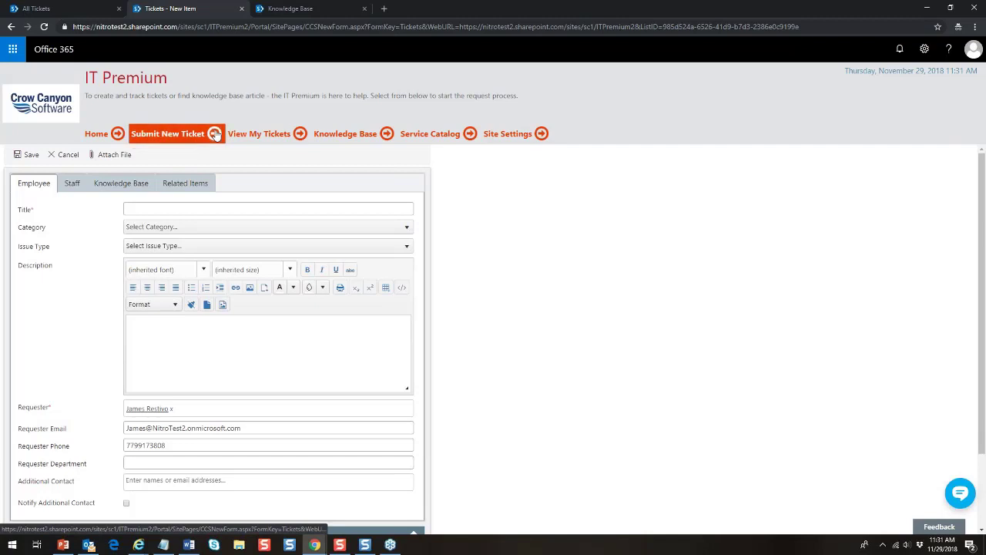
Step: Open the View My Tickets page and look at the views available for the submitted tickets list
{"action": "left_click", "coordinate": [259, 135]}
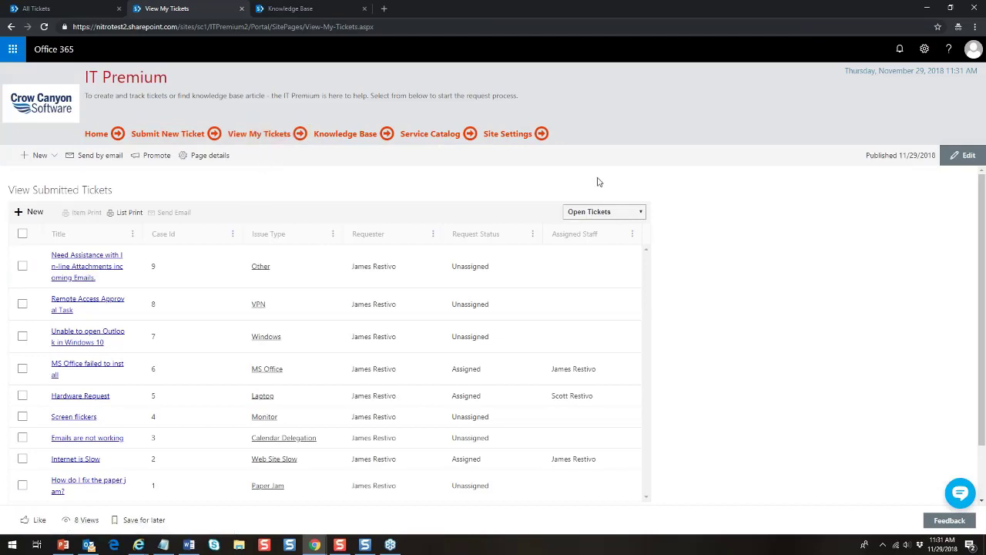
{"action": "left_click", "coordinate": [642, 214]}
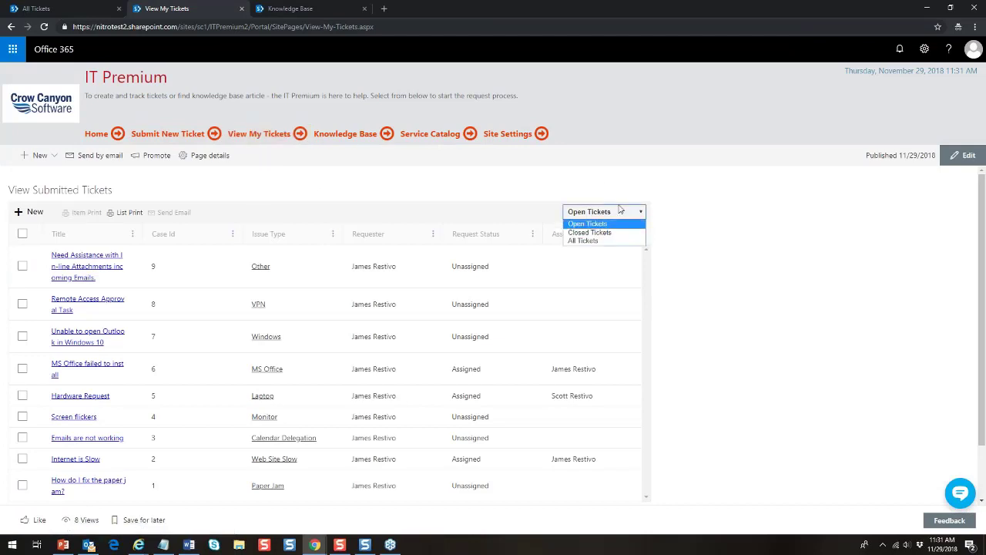
{"action": "left_click", "coordinate": [554, 190]}
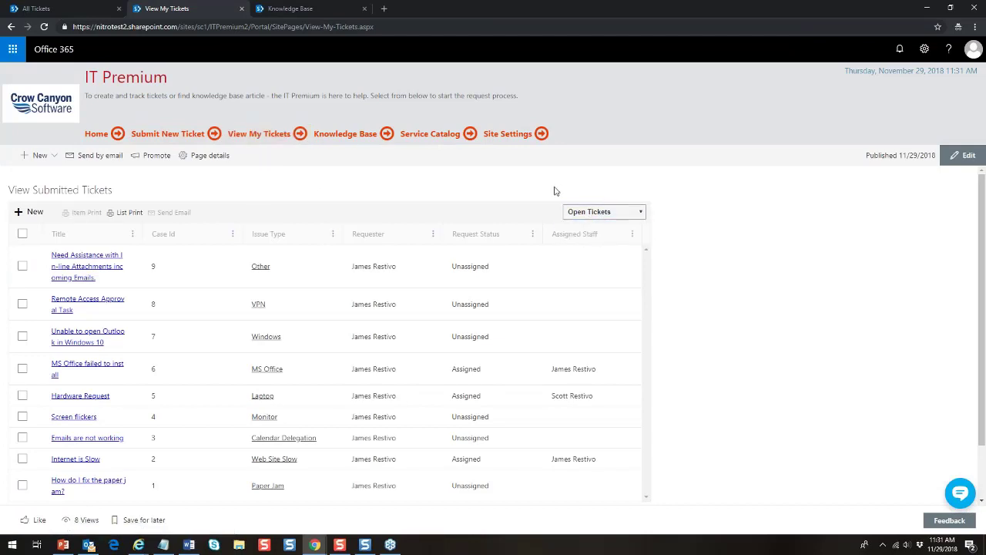
Step: Put the View My Tickets page in edit mode, review the View Submitted Tickets web part's settings, and discard the page changes
{"action": "left_click", "coordinate": [967, 157]}
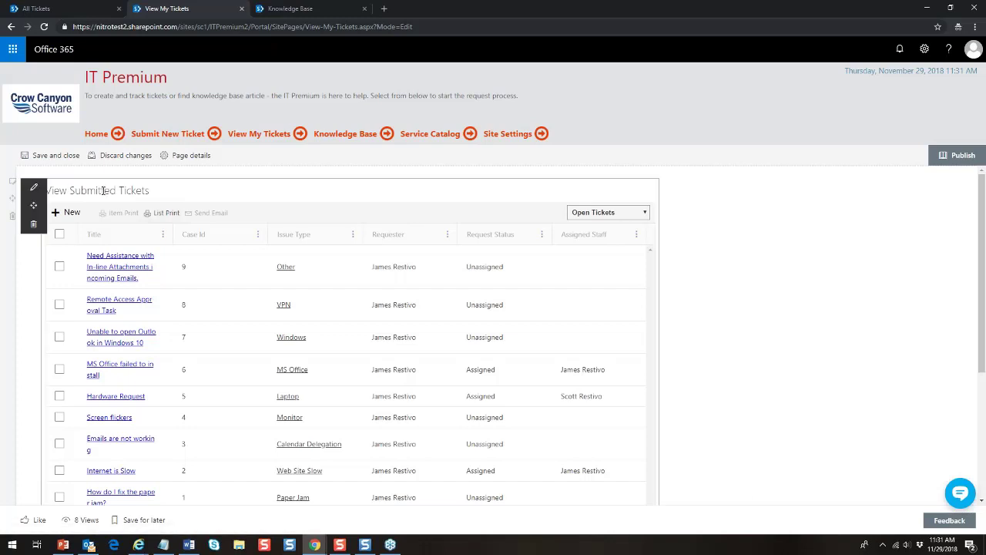
{"action": "left_click", "coordinate": [33, 189]}
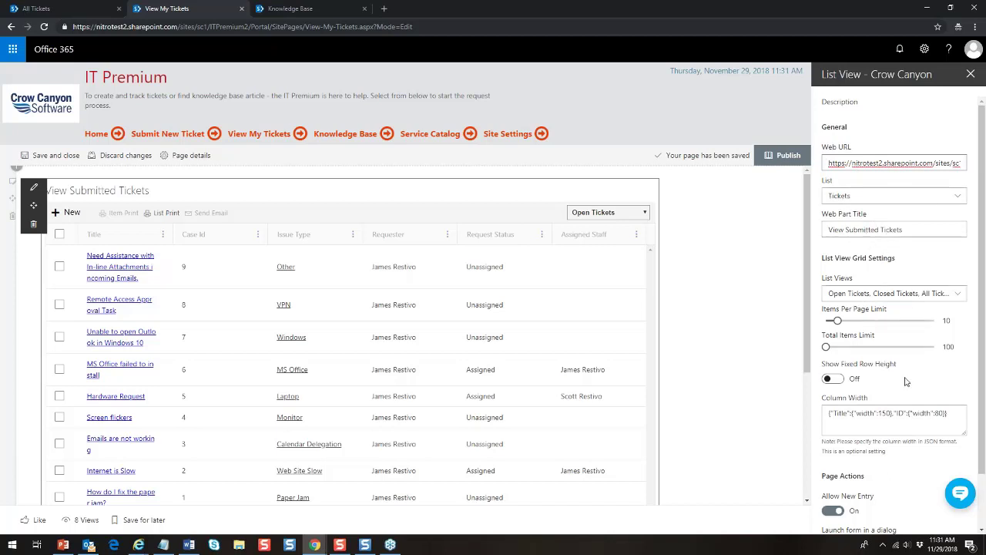
{"action": "scroll", "coordinate": [978, 237], "scroll_direction": "down", "scroll_amount": 1}
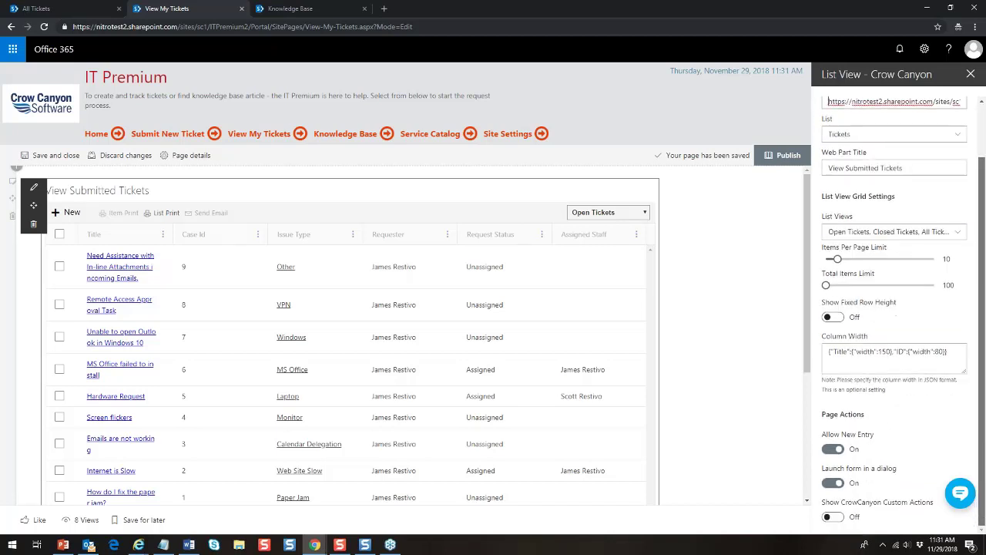
{"action": "scroll", "coordinate": [977, 231], "scroll_direction": "up", "scroll_amount": 1}
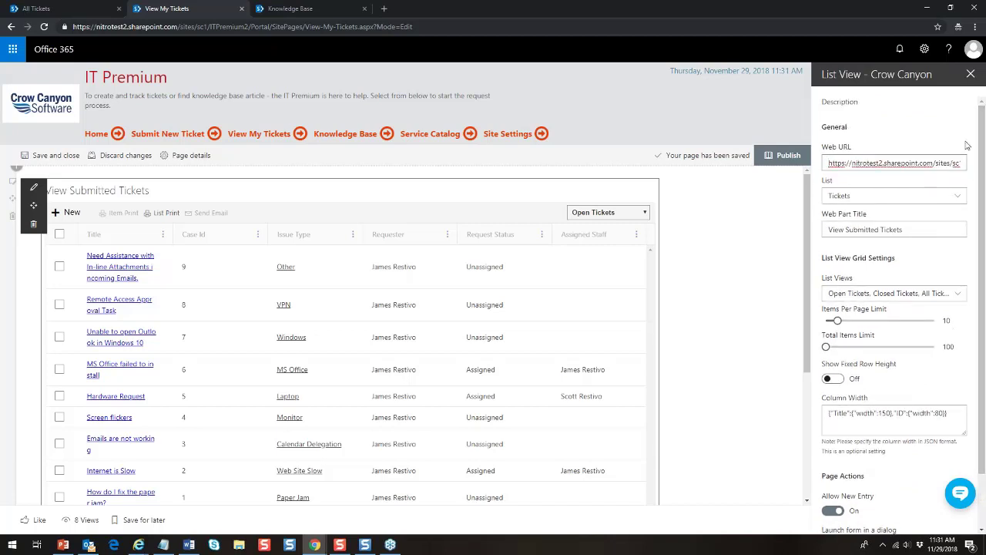
{"action": "left_click", "coordinate": [970, 74]}
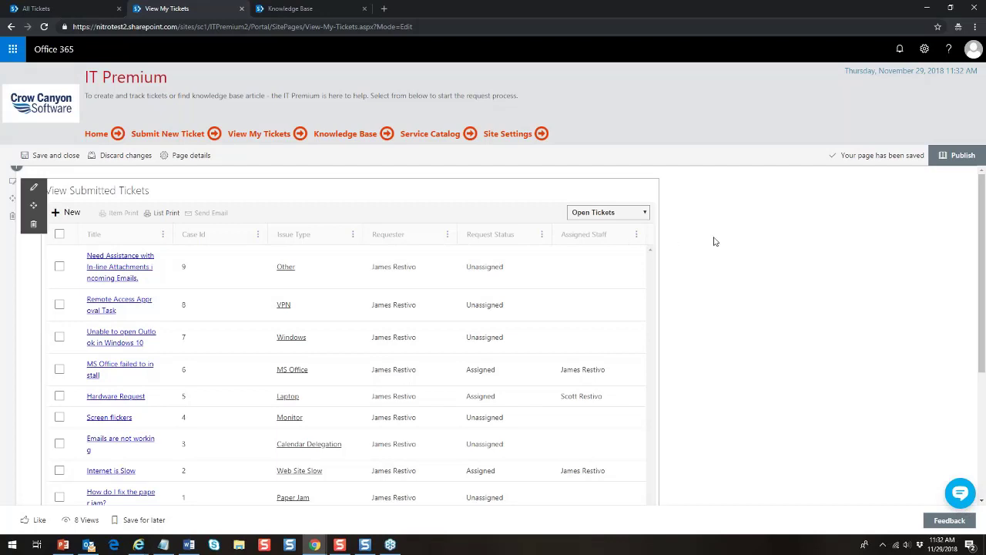
{"action": "left_click", "coordinate": [123, 155]}
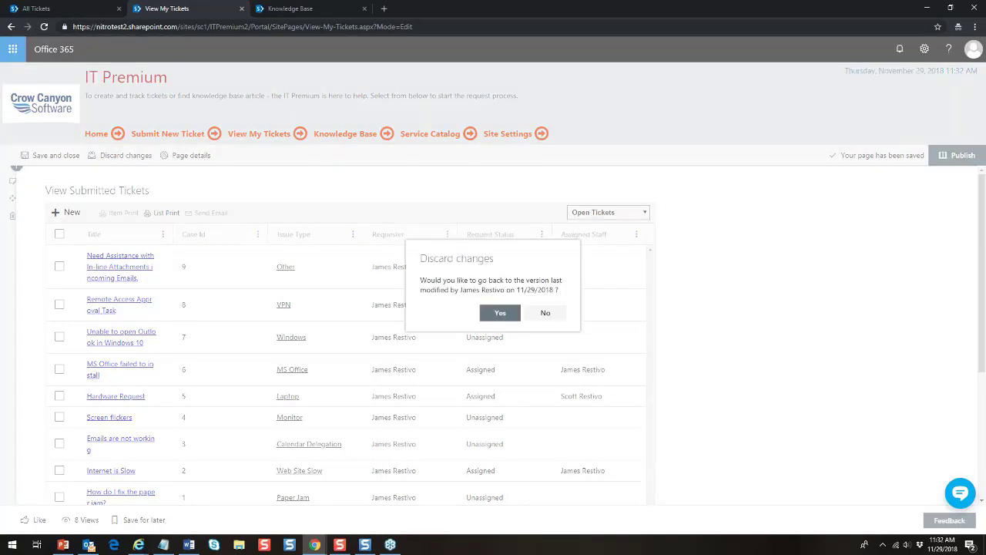
{"action": "left_click", "coordinate": [501, 316]}
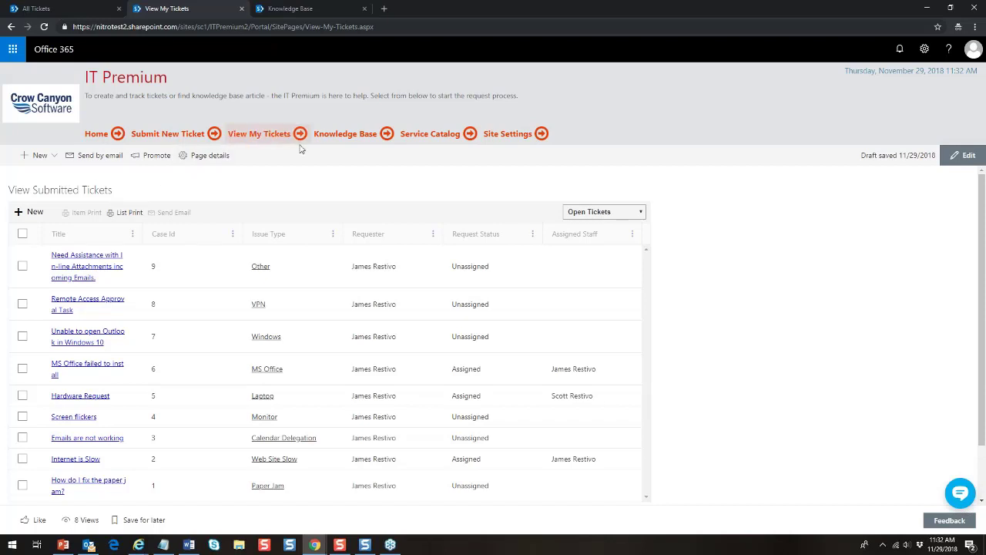
Step: Open the portal's Knowledge Base page for editing and browse the web parts available for its empty section, in compact and expanded form
{"action": "left_click", "coordinate": [343, 138]}
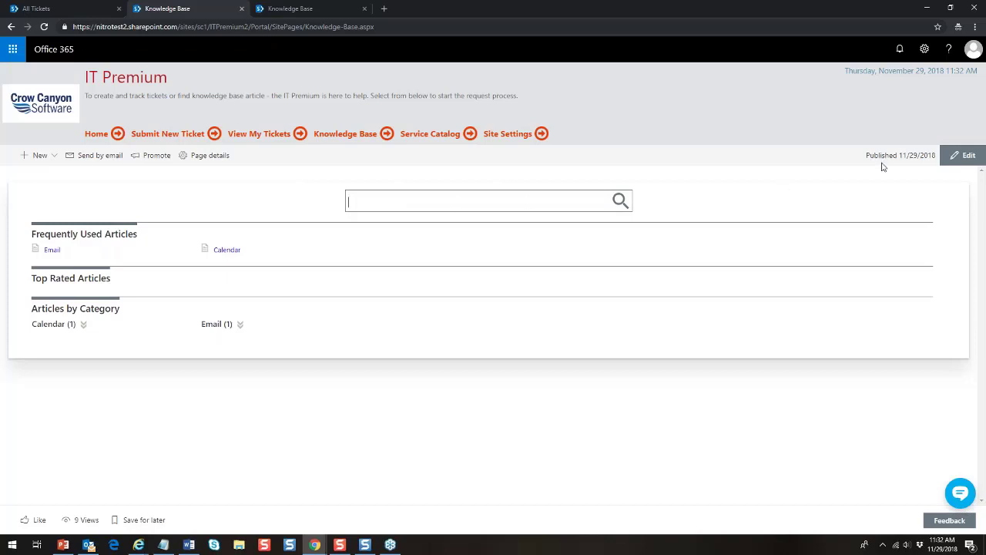
{"action": "left_click", "coordinate": [963, 155]}
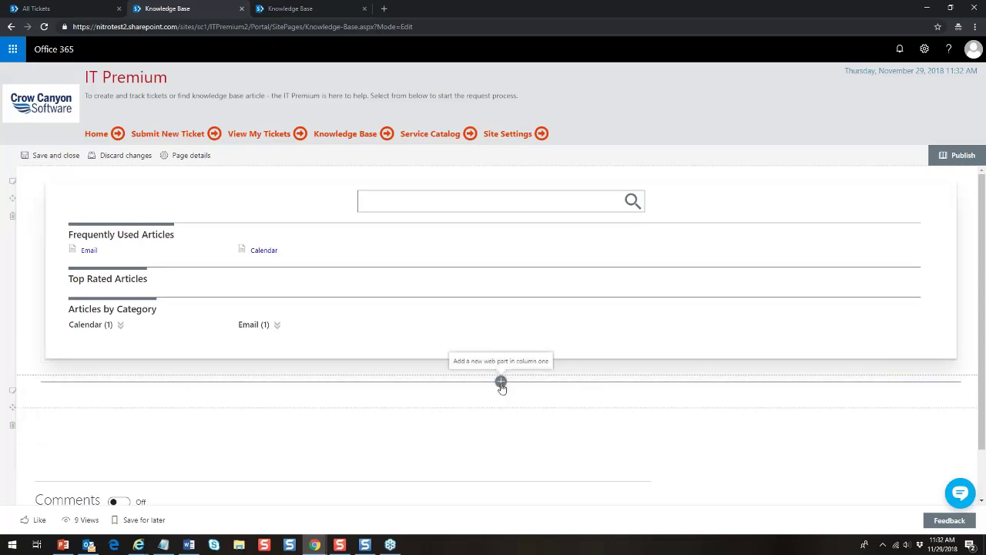
{"action": "left_click", "coordinate": [500, 382]}
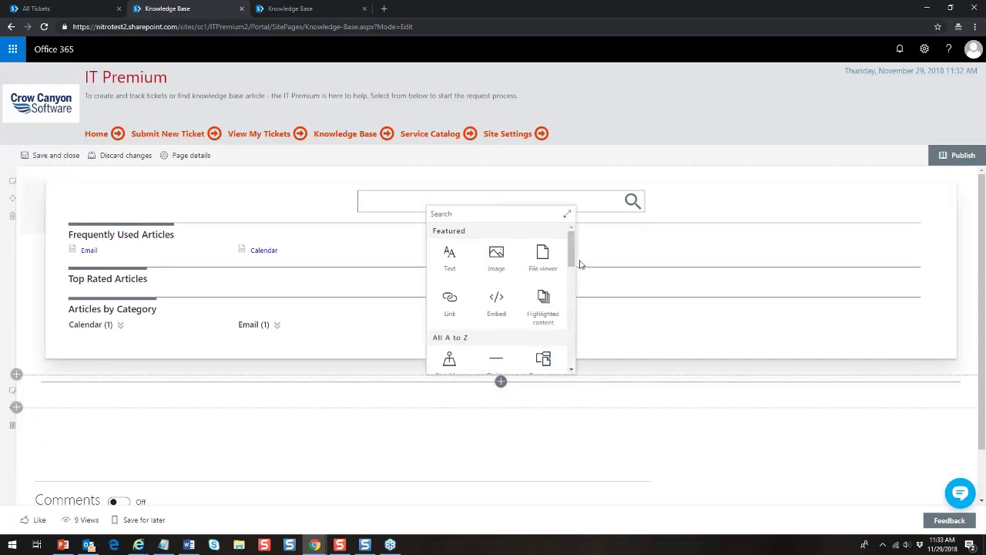
{"action": "left_click_drag", "start_coordinate": [572, 251], "coordinate": [562, 360]}
{"action": "scroll", "coordinate": [560, 351], "scroll_direction": "up", "scroll_amount": 3}
{"action": "left_click", "coordinate": [567, 214]}
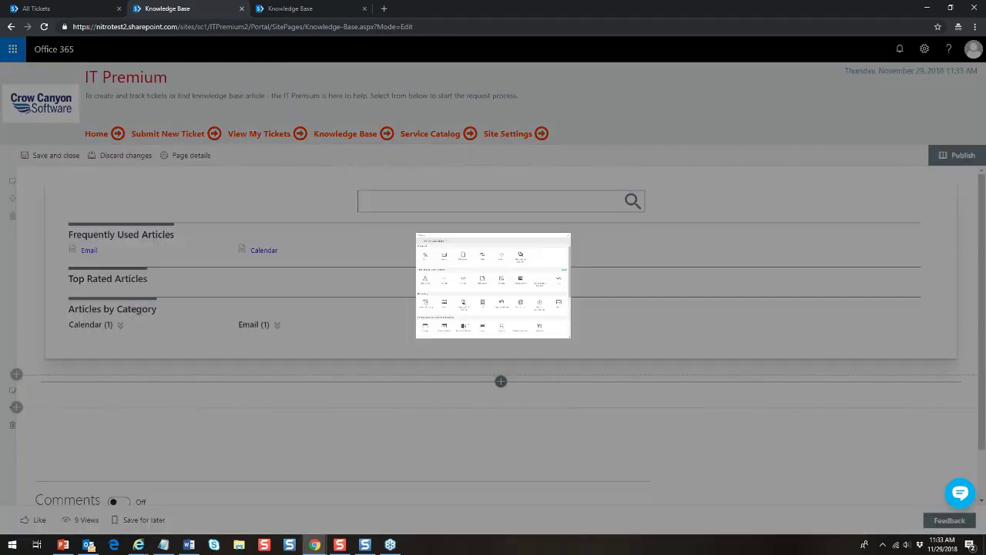
{"action": "left_click_drag", "start_coordinate": [756, 219], "coordinate": [745, 396]}
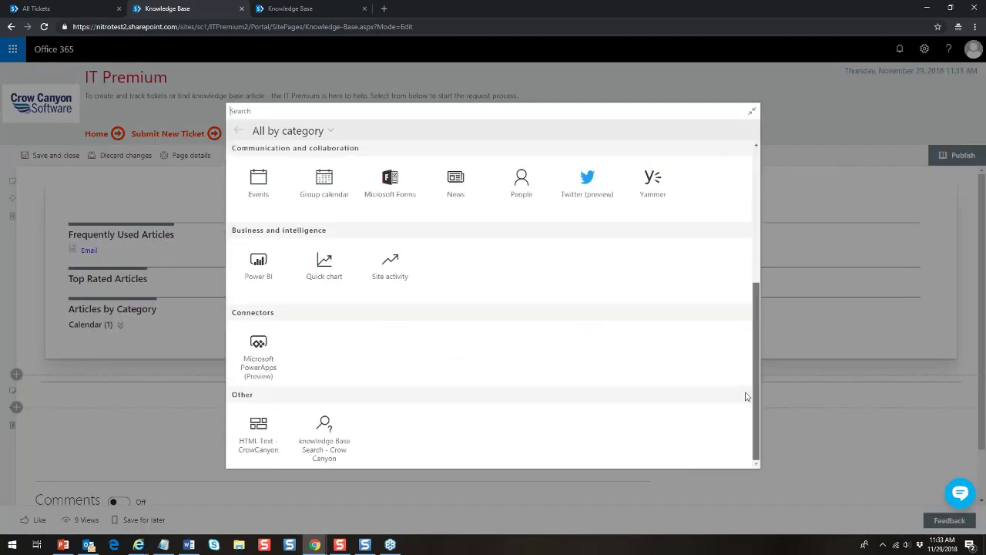
{"action": "left_click_drag", "start_coordinate": [761, 350], "coordinate": [763, 154]}
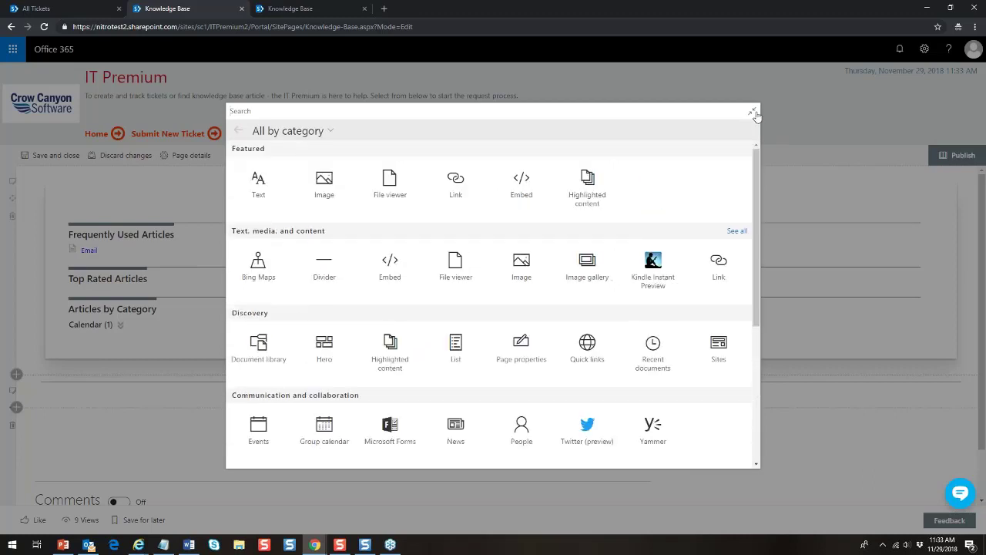
{"action": "left_click", "coordinate": [752, 111]}
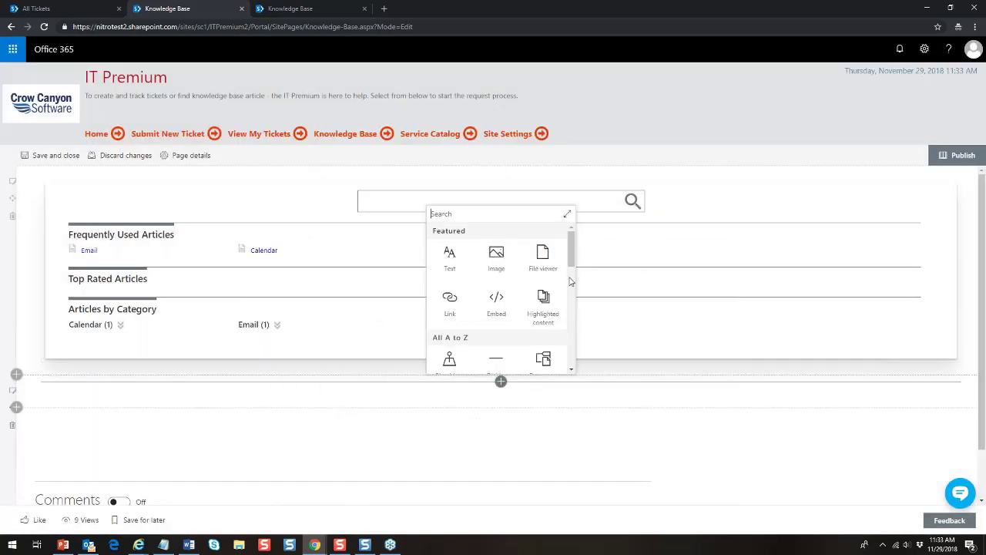
{"action": "left_click", "coordinate": [710, 203]}
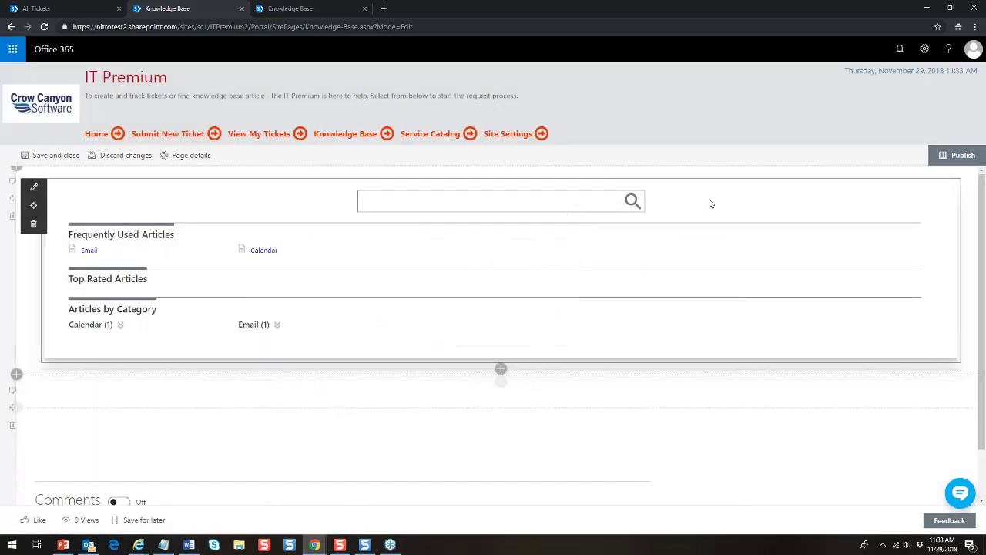
Step: Review the Knowledge Base Search web part's settings, including its article panels and the region choices for NLP based search
{"action": "left_click", "coordinate": [33, 192]}
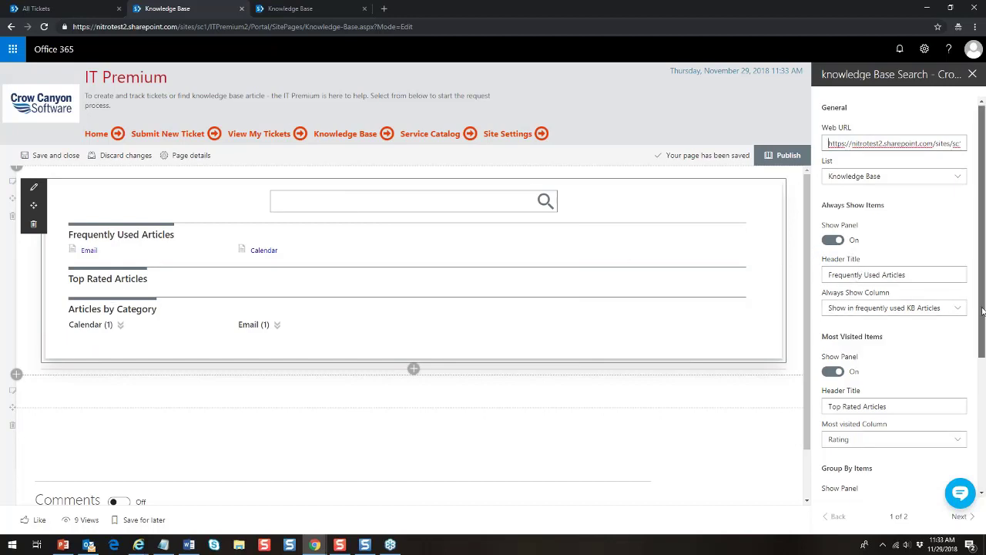
{"action": "scroll", "coordinate": [982, 462], "scroll_direction": "down", "scroll_amount": 3}
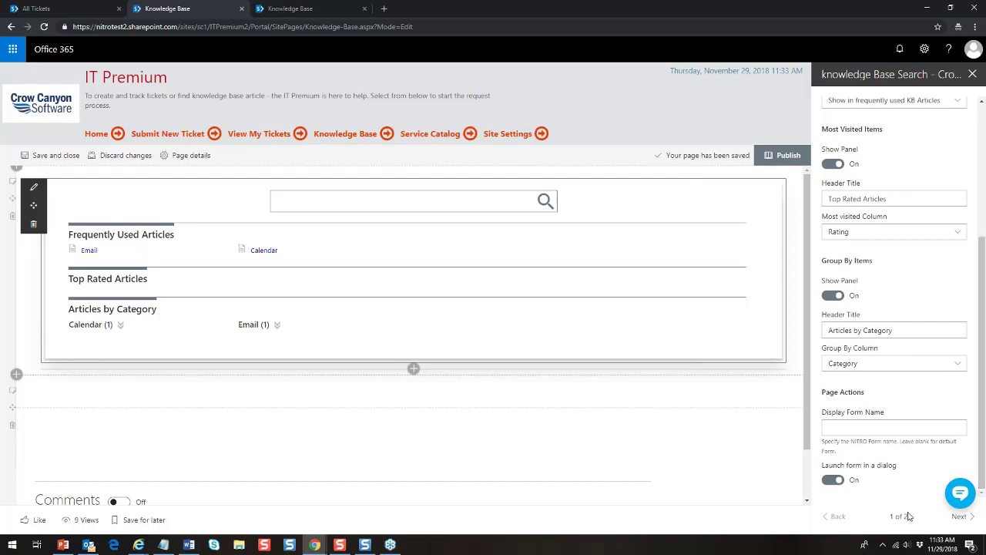
{"action": "left_click", "coordinate": [959, 516]}
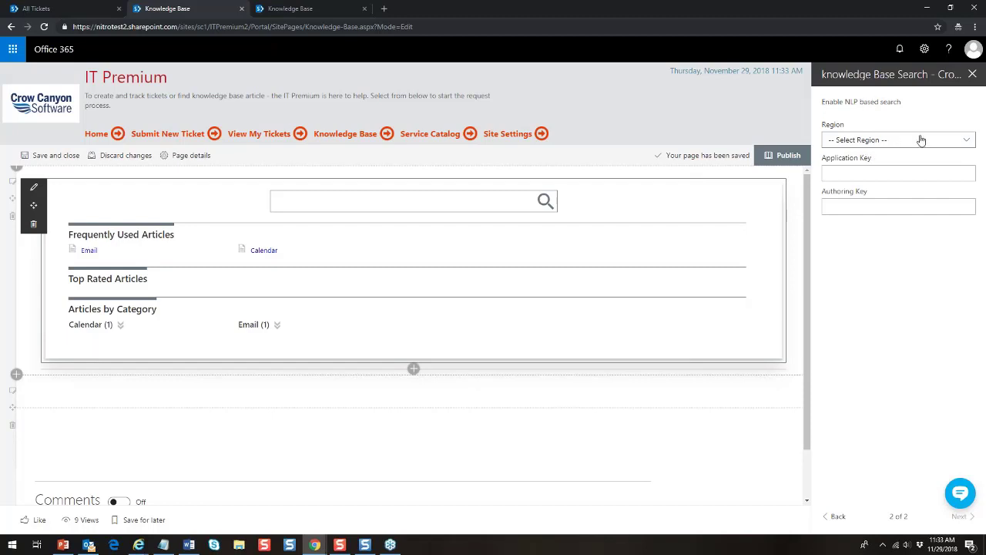
{"action": "left_click", "coordinate": [970, 141]}
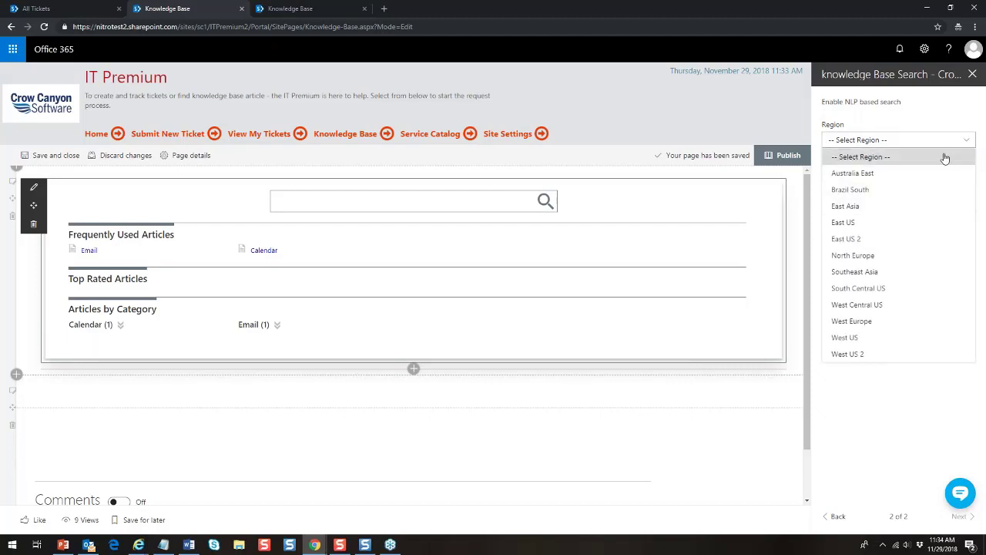
{"action": "left_click", "coordinate": [892, 141]}
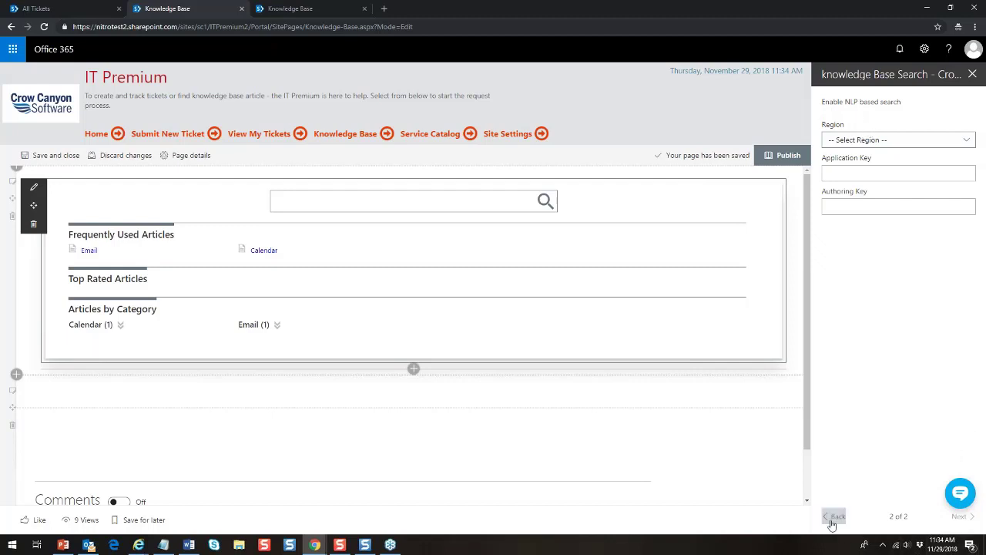
{"action": "left_click", "coordinate": [834, 517]}
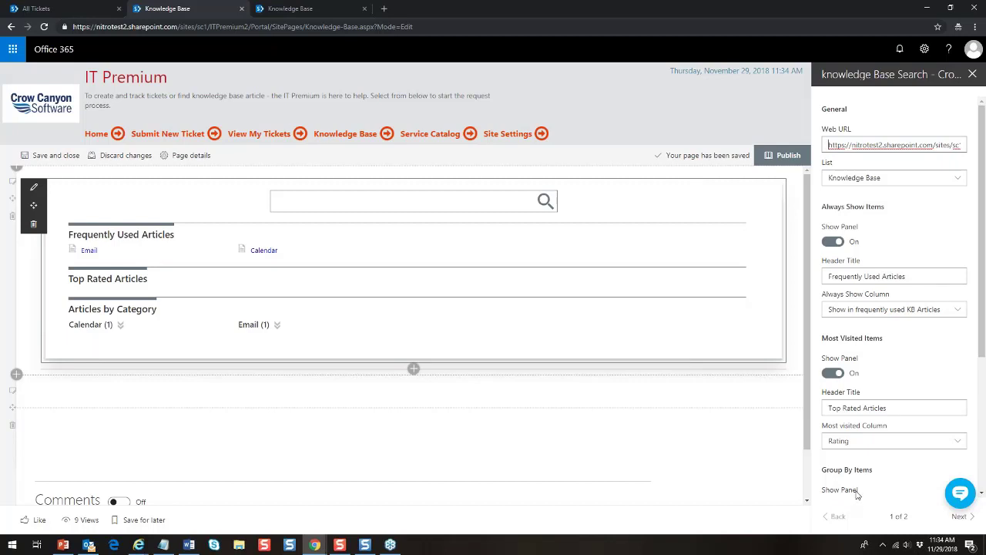
{"action": "left_click", "coordinate": [974, 75]}
{"action": "left_click", "coordinate": [387, 194]}
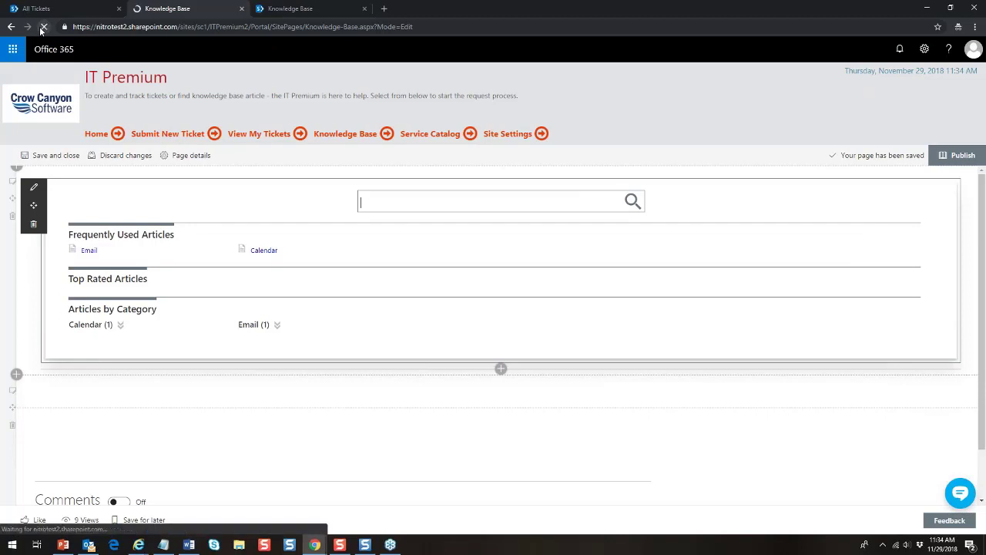
Step: Reload the Knowledge Base page and add a List View - Crow Canyon web part to the empty section below the article search
{"action": "left_click", "coordinate": [44, 27]}
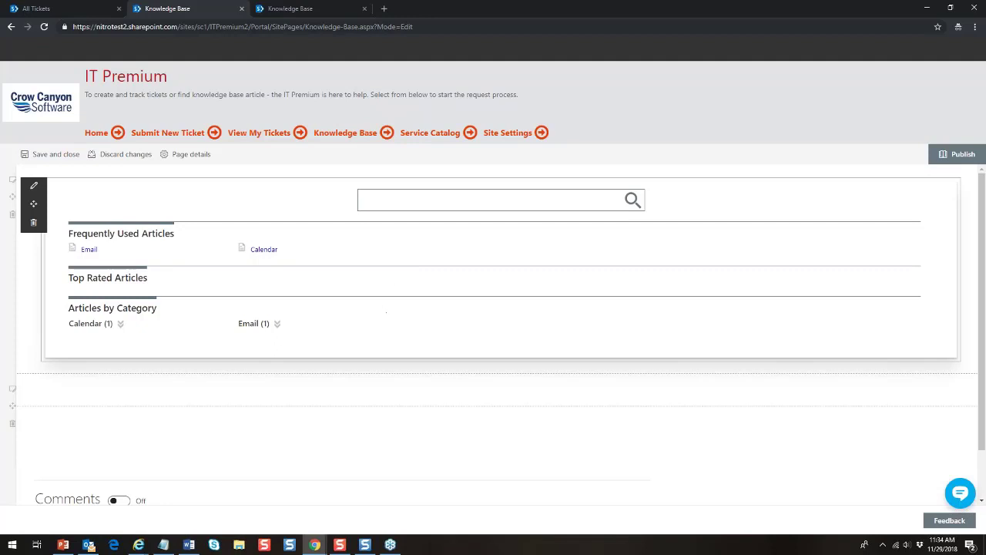
{"action": "left_click", "coordinate": [502, 374]}
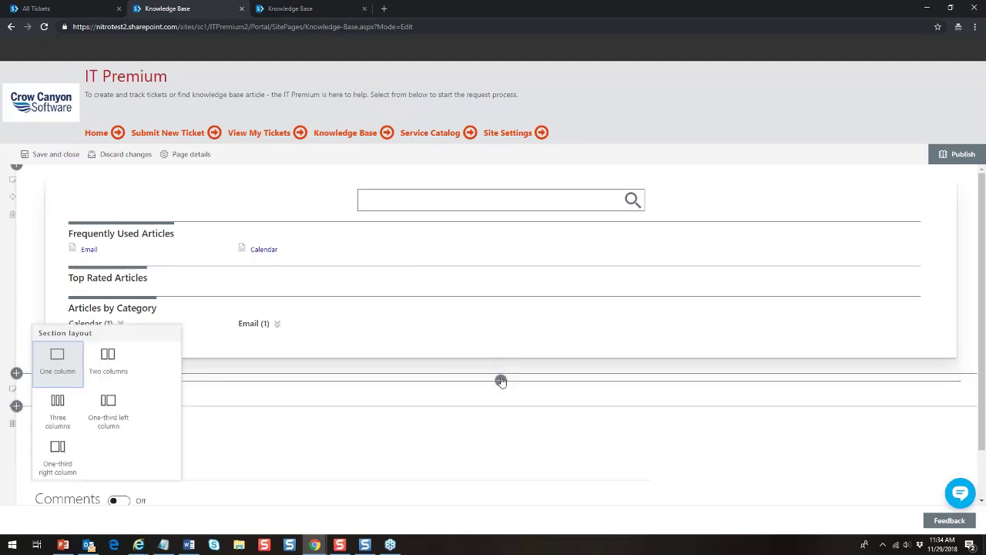
{"action": "left_click", "coordinate": [501, 380]}
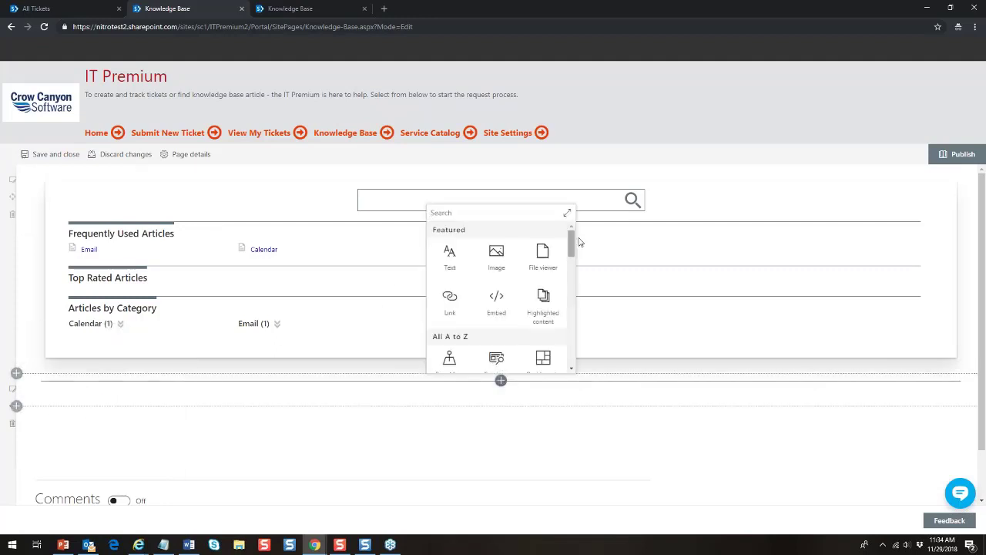
{"action": "left_click_drag", "start_coordinate": [571, 242], "coordinate": [559, 307]}
{"action": "scroll", "coordinate": [558, 307], "scroll_direction": "up", "scroll_amount": 1}
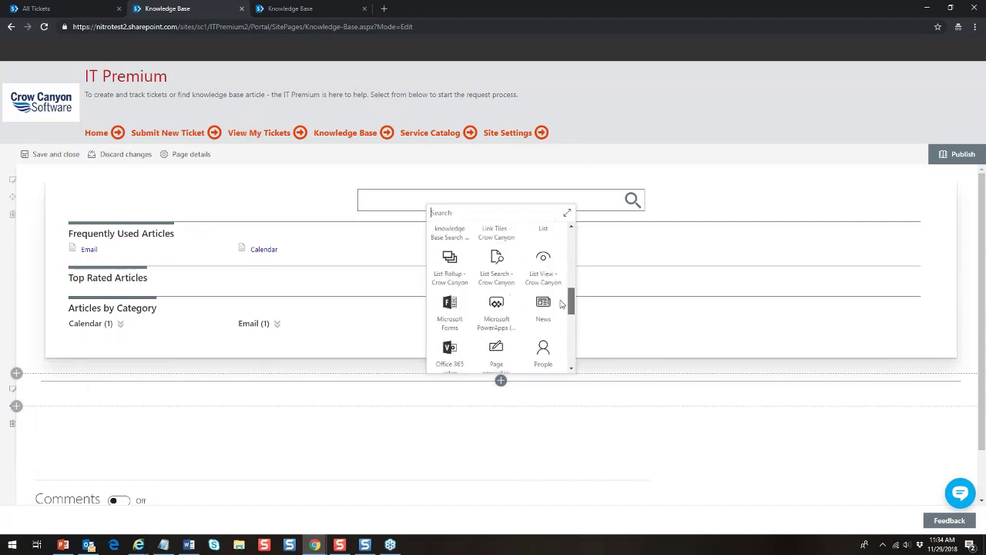
{"action": "left_click", "coordinate": [547, 277]}
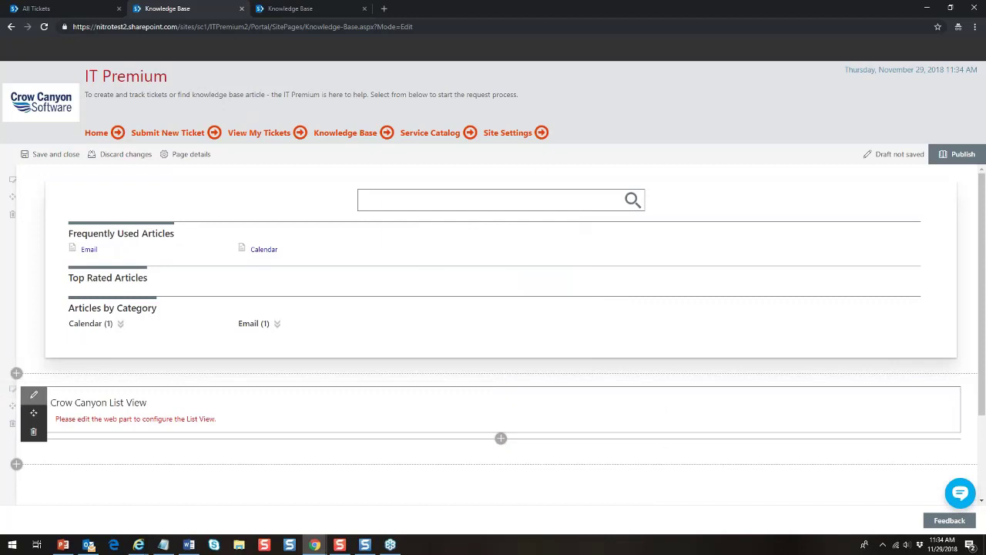
{"action": "left_click", "coordinate": [33, 397]}
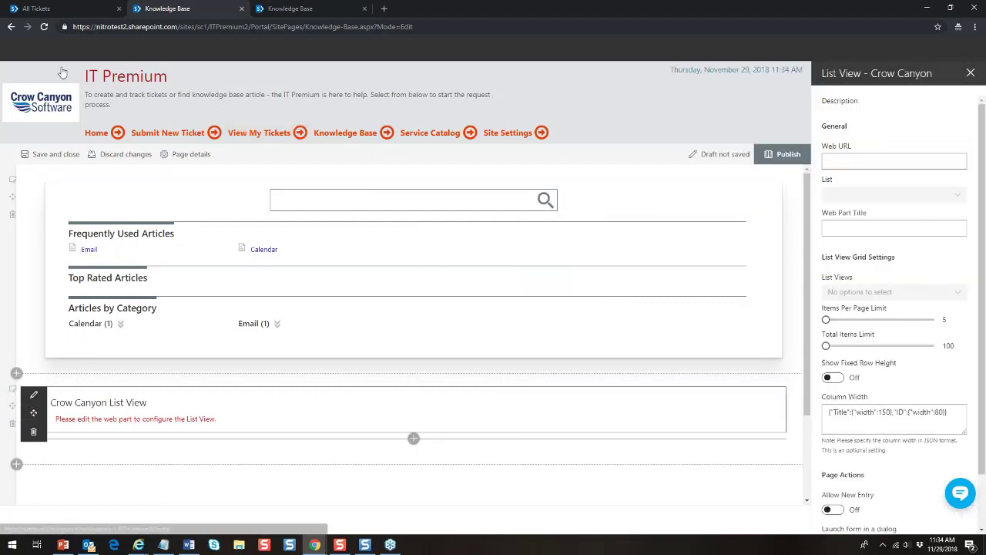
{"action": "left_click", "coordinate": [51, 9]}
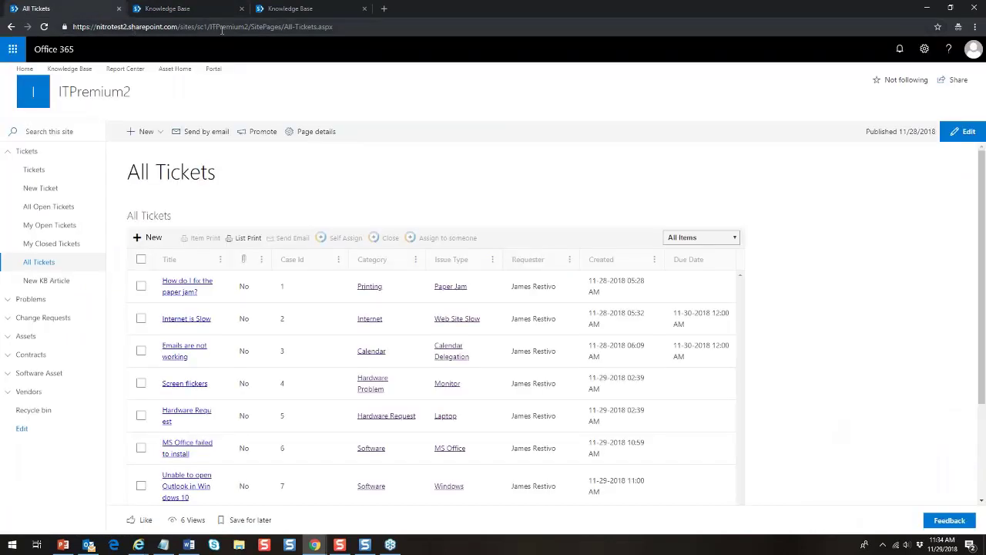
{"action": "left_click_drag", "start_coordinate": [250, 27], "coordinate": [44, 13]}
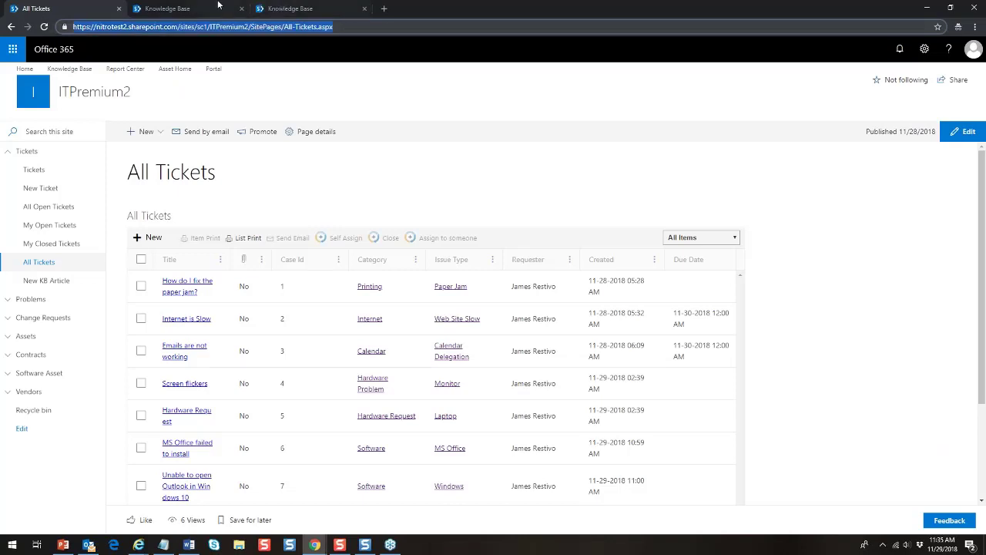
{"action": "left_click", "coordinate": [288, 9]}
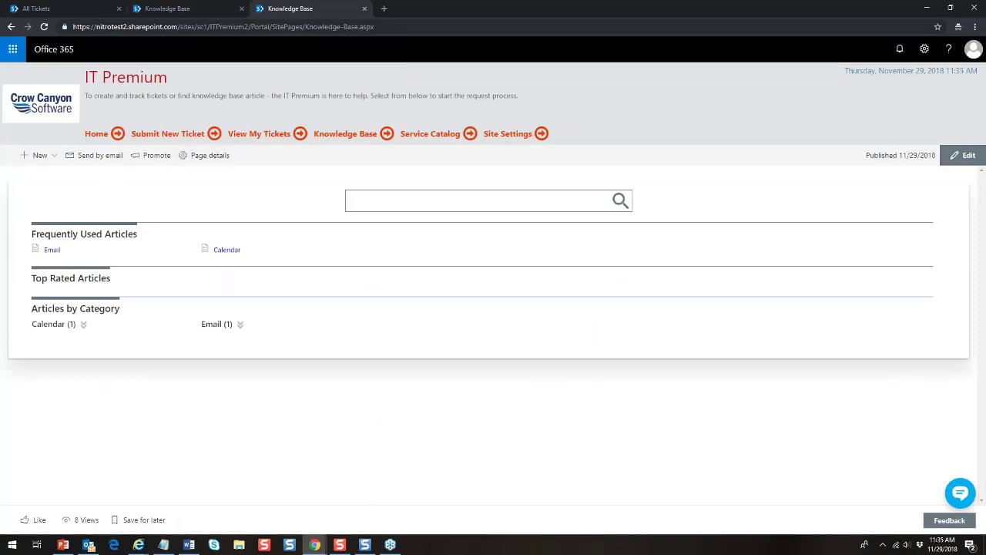
{"action": "left_click", "coordinate": [187, 9]}
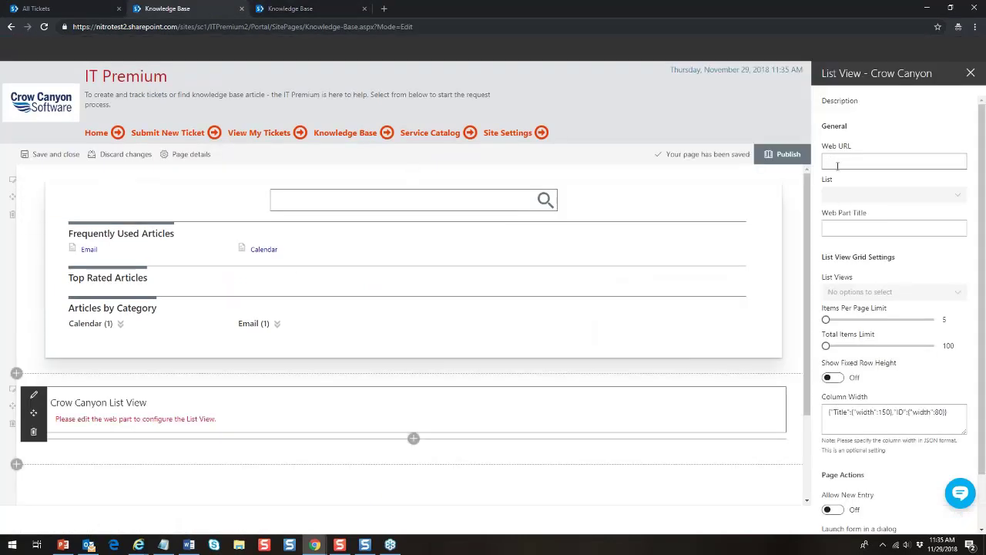
{"action": "key", "text": "ctrl+v"}
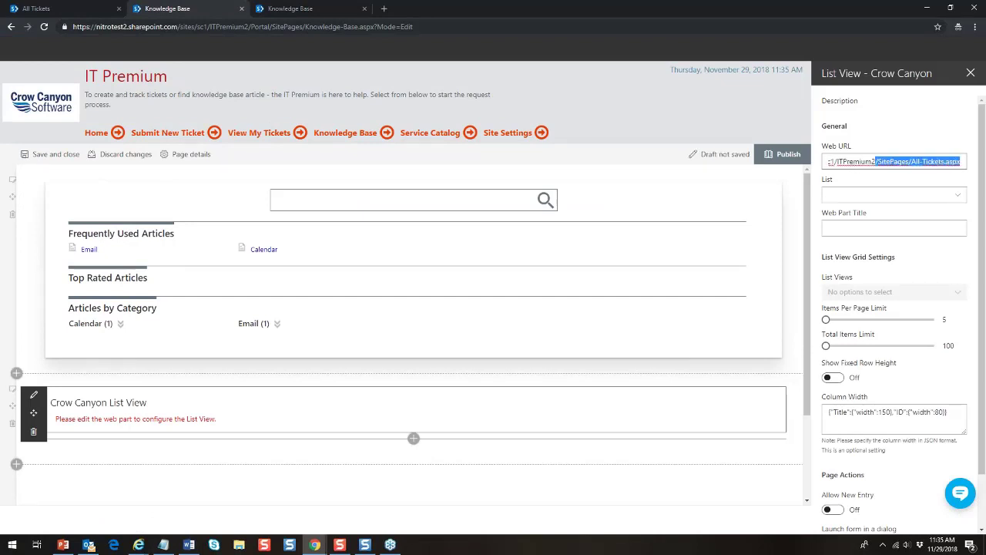
{"action": "key", "text": "BackSpace"}
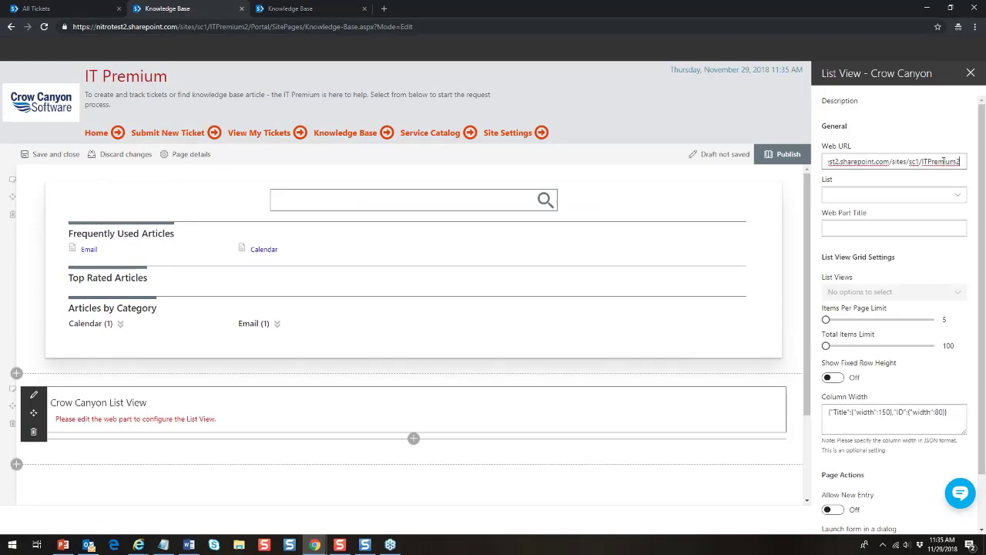
Step: Connect the List View web part to the Knowledge Base list and title it Knowledge Base
{"action": "left_click", "coordinate": [958, 196]}
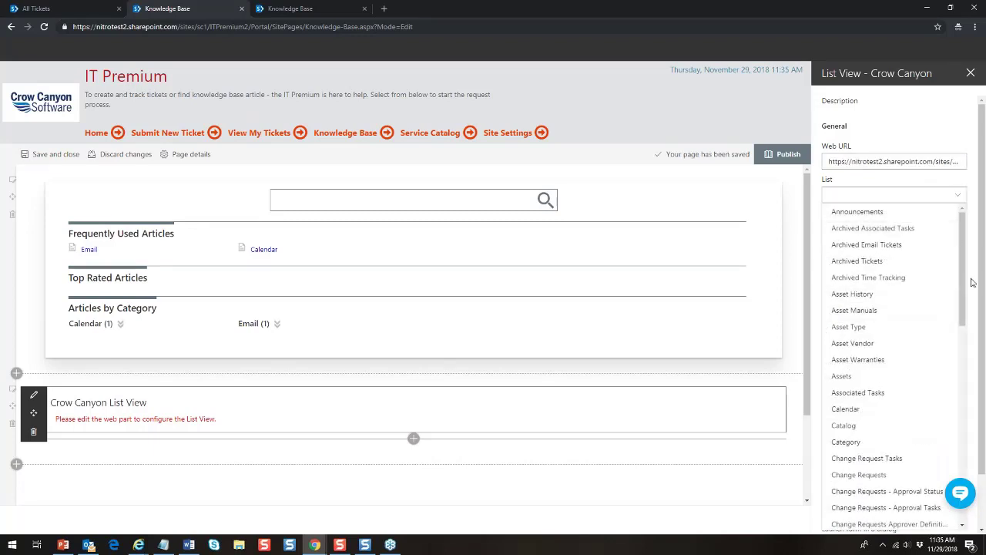
{"action": "left_click_drag", "start_coordinate": [963, 276], "coordinate": [963, 395]}
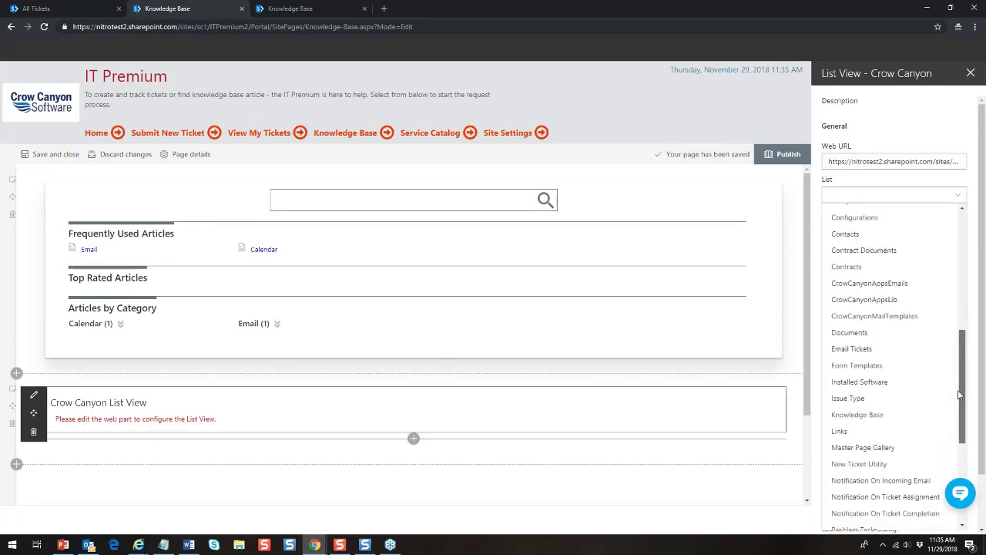
{"action": "left_click", "coordinate": [875, 420]}
{"action": "left_click", "coordinate": [871, 225]}
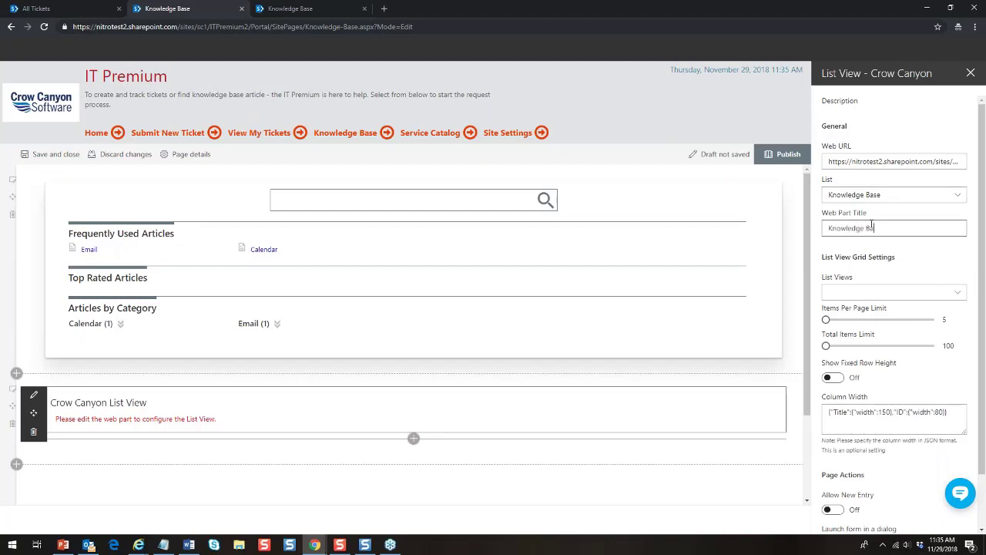
Step: Include the All Items view in the web part's grid settings, review the remaining options, and close the settings
{"action": "left_click", "coordinate": [957, 294]}
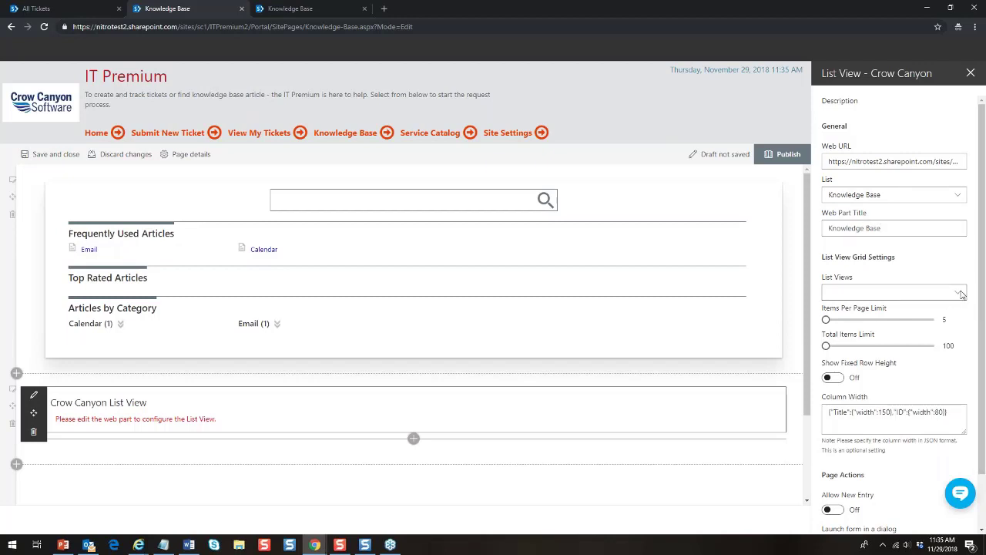
{"action": "left_click", "coordinate": [836, 309]}
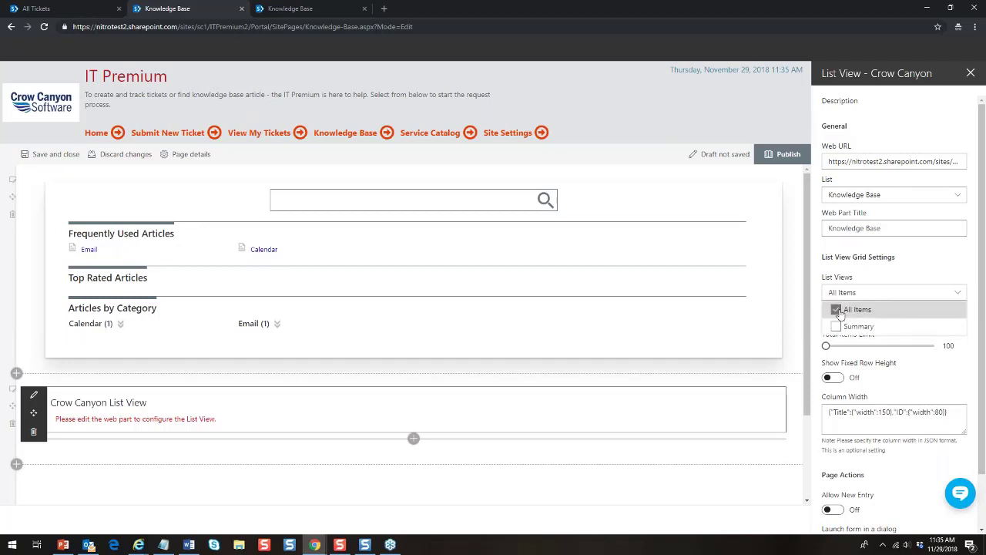
{"action": "double_click", "coordinate": [942, 271]}
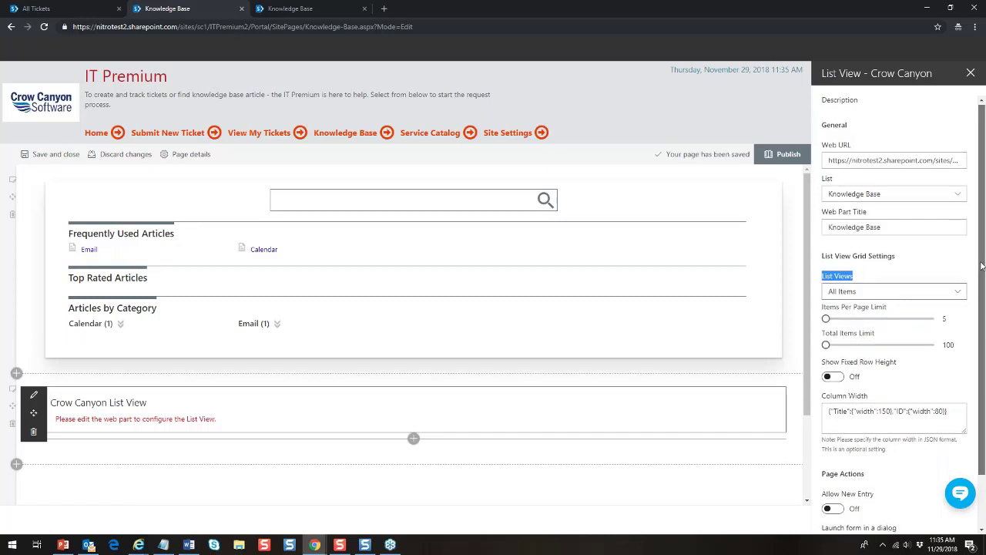
{"action": "scroll", "coordinate": [977, 389], "scroll_direction": "down", "scroll_amount": 2}
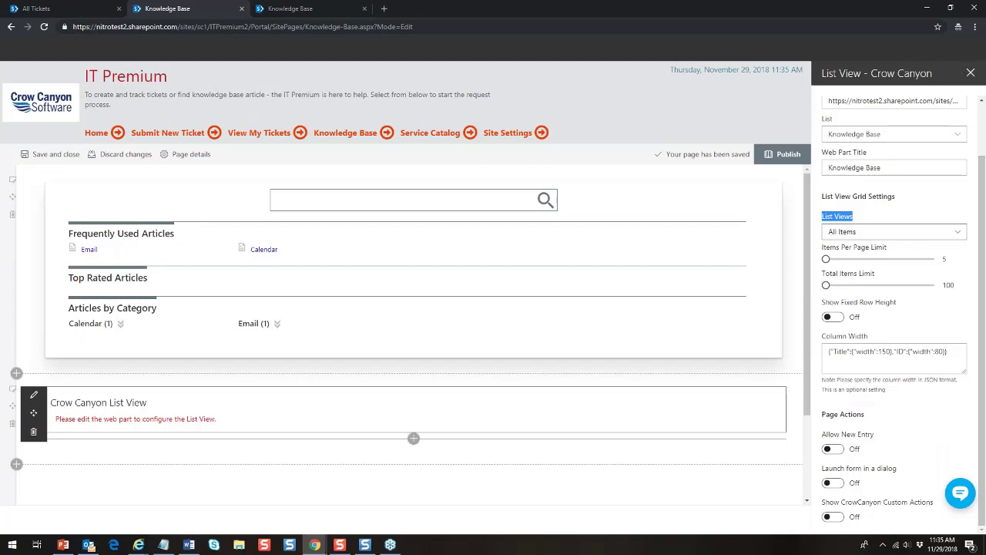
{"action": "left_click", "coordinate": [970, 73]}
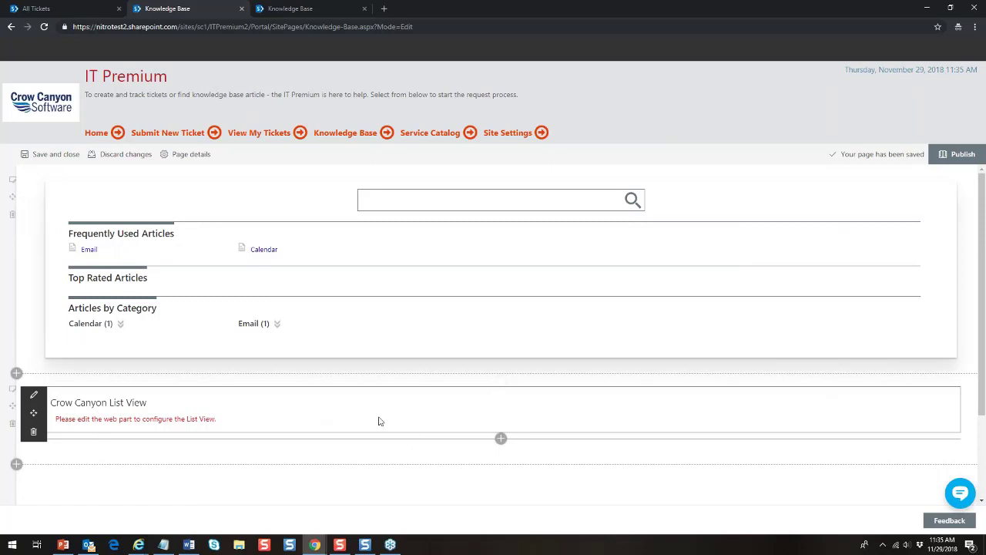
Step: Publish the Knowledge Base page, reload it, and check the list grid below the article search
{"action": "left_click", "coordinate": [957, 155]}
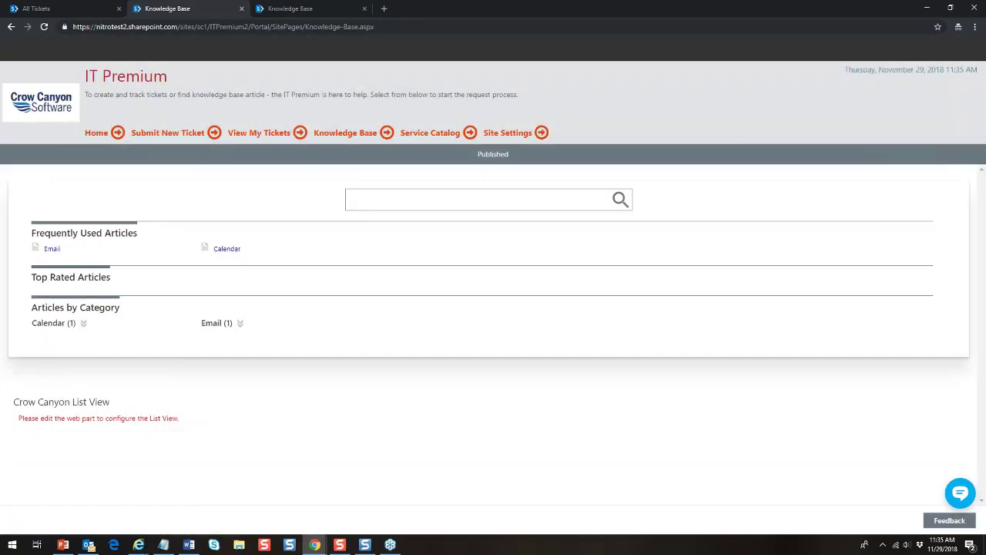
{"action": "left_click", "coordinate": [44, 27]}
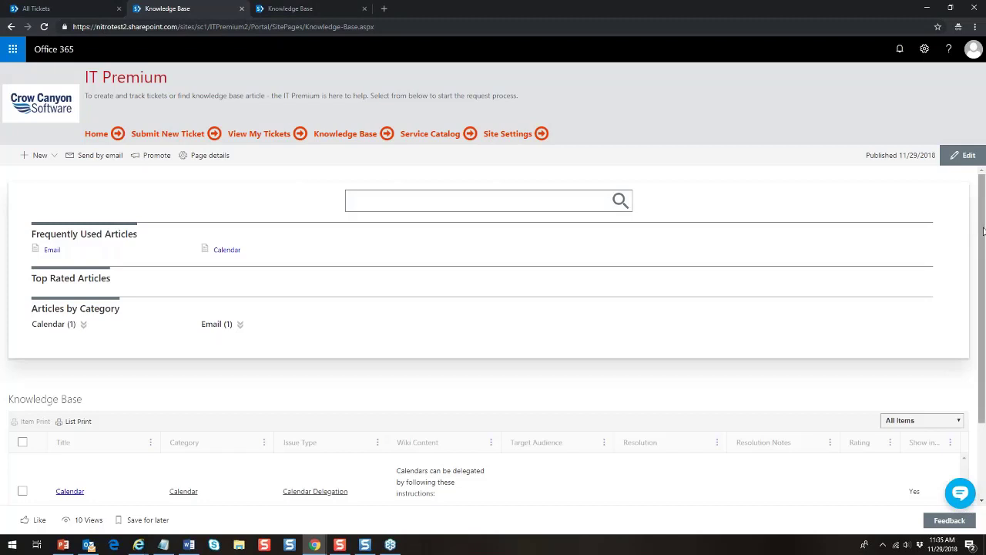
{"action": "scroll", "coordinate": [983, 230], "scroll_direction": "down", "scroll_amount": 2}
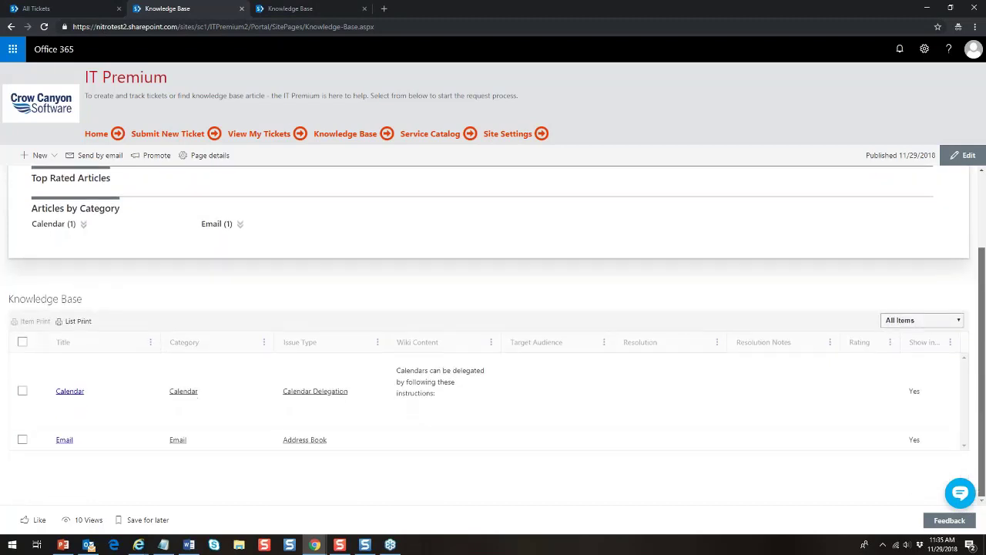
{"action": "scroll", "coordinate": [981, 209], "scroll_direction": "up", "scroll_amount": 2}
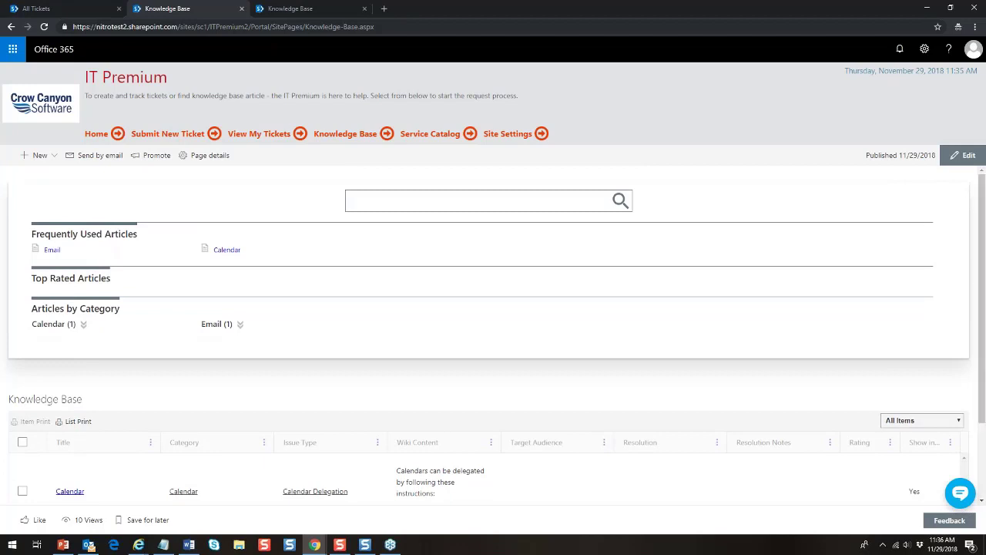
Step: Put the Knowledge Base page in edit mode, examine its section and web part controls, and discard the changes
{"action": "left_click", "coordinate": [964, 155]}
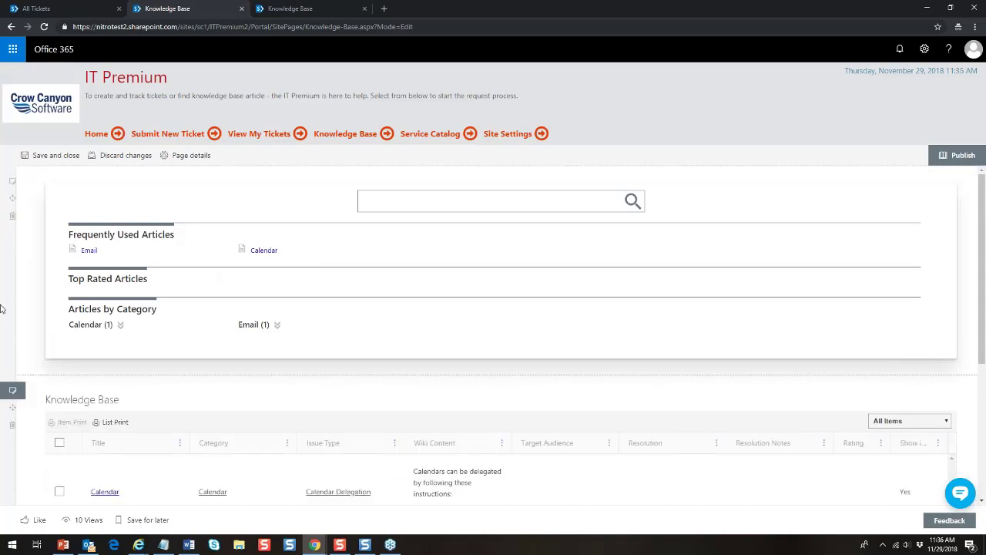
{"action": "mouse_move", "coordinate": [5, 193]}
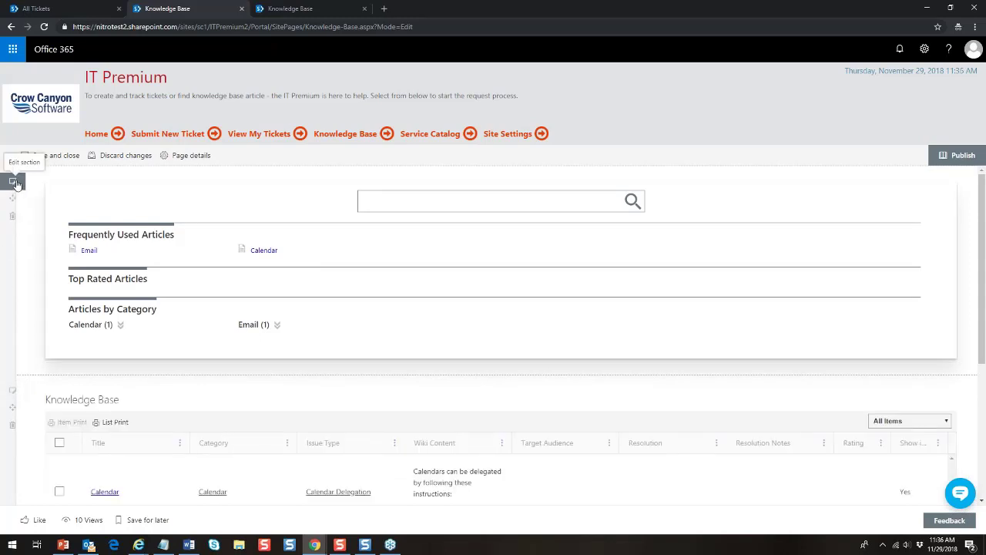
{"action": "mouse_move", "coordinate": [95, 179]}
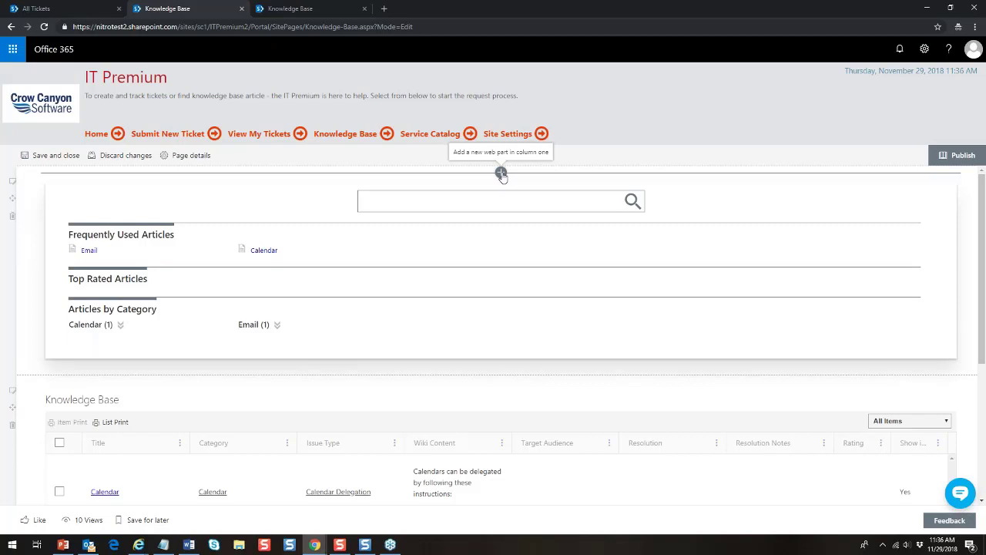
{"action": "left_click", "coordinate": [125, 156]}
{"action": "left_click", "coordinate": [500, 312]}
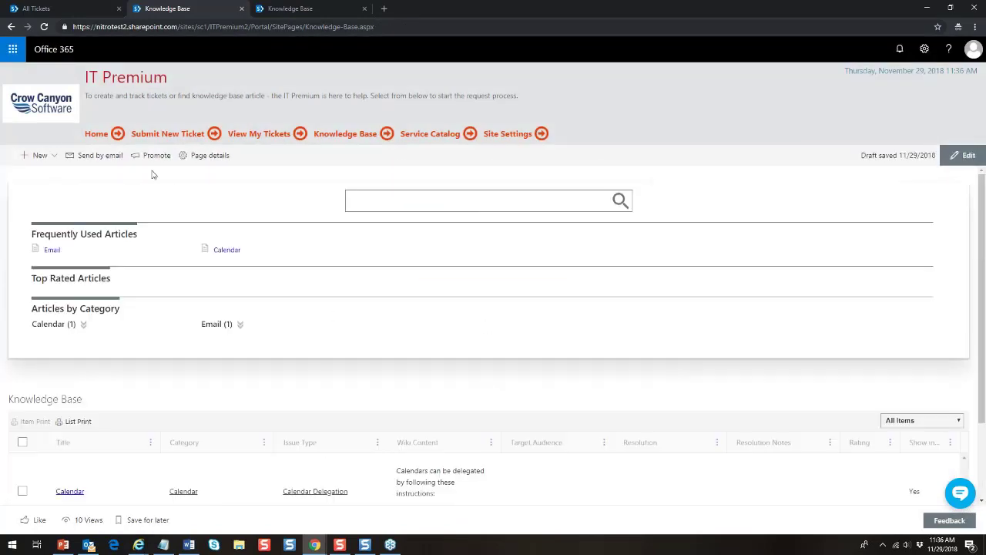
Step: Create a new page from the portal's home page and name it Manager Reports
{"action": "left_click", "coordinate": [103, 135]}
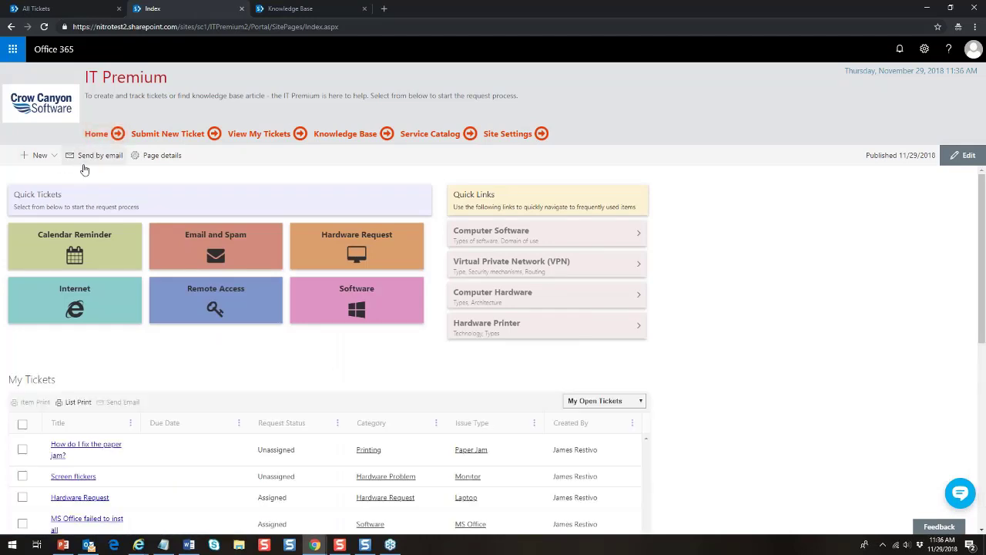
{"action": "left_click", "coordinate": [34, 158]}
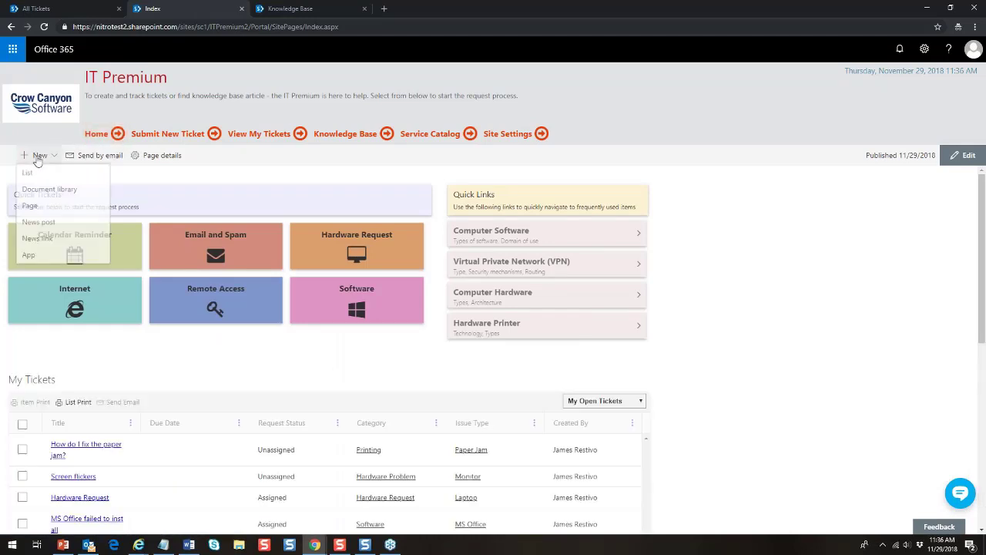
{"action": "left_click", "coordinate": [30, 208]}
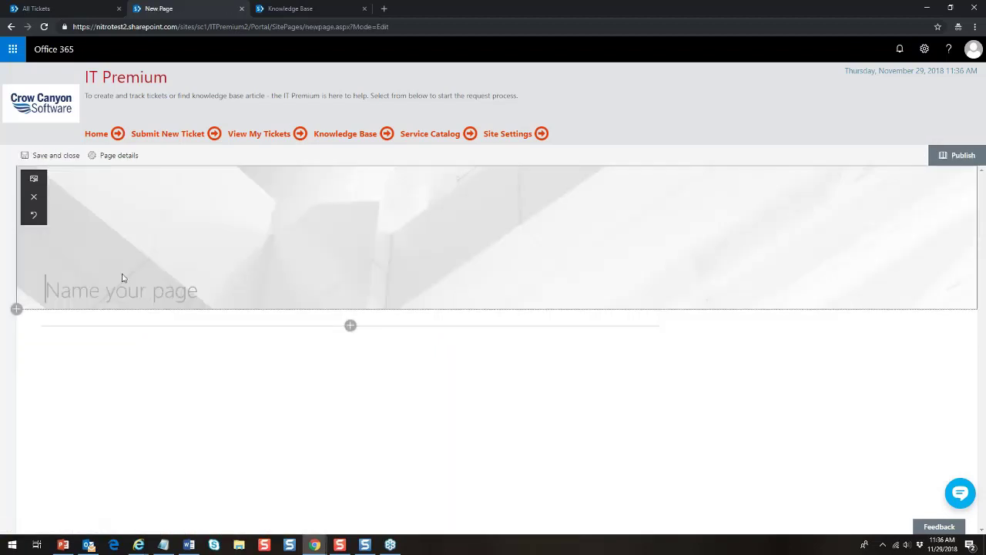
{"action": "type", "text": "Manager"}
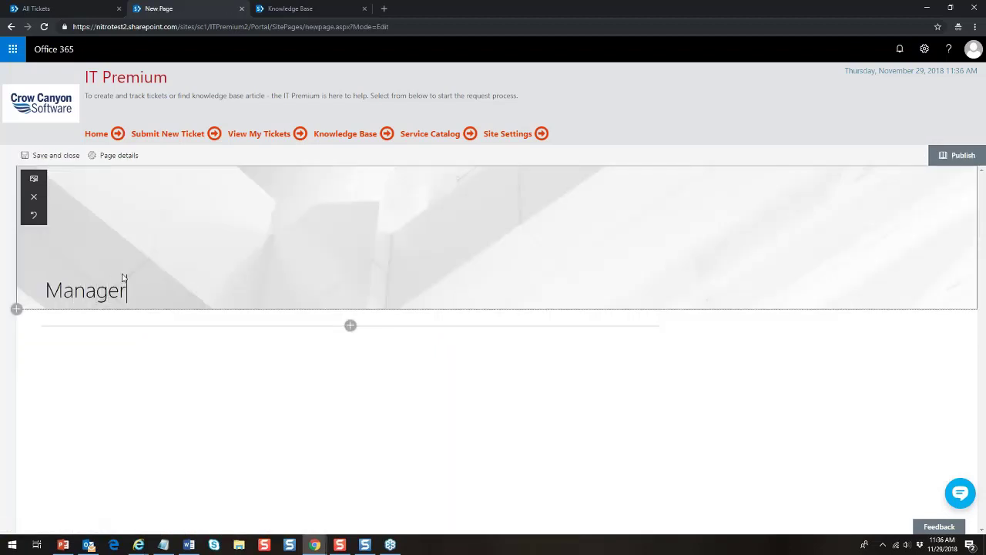
{"action": "type", "text": " Reports"}
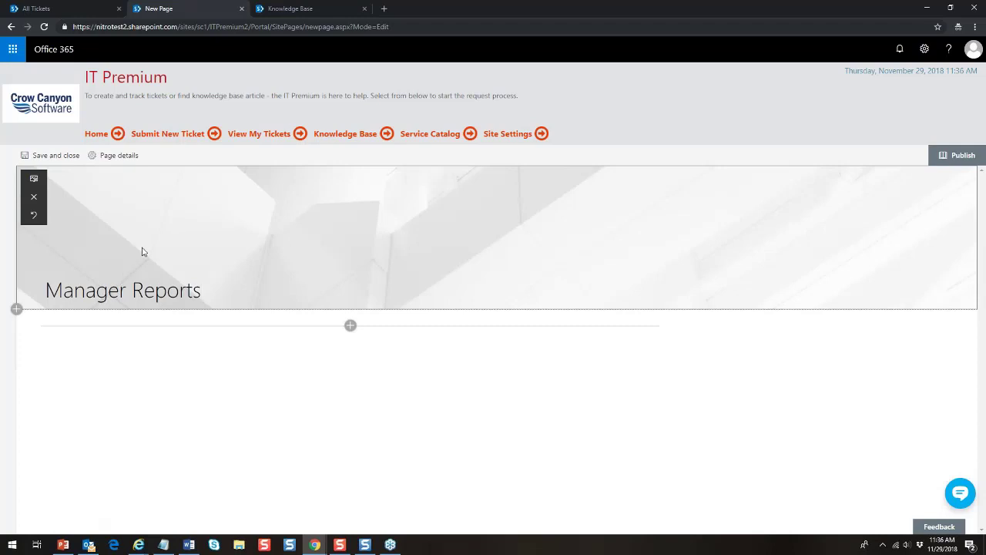
Step: Use a blue abstract image from the web search's Backgrounds category as the page's title banner and shift its focal point slightly down
{"action": "left_click", "coordinate": [41, 182]}
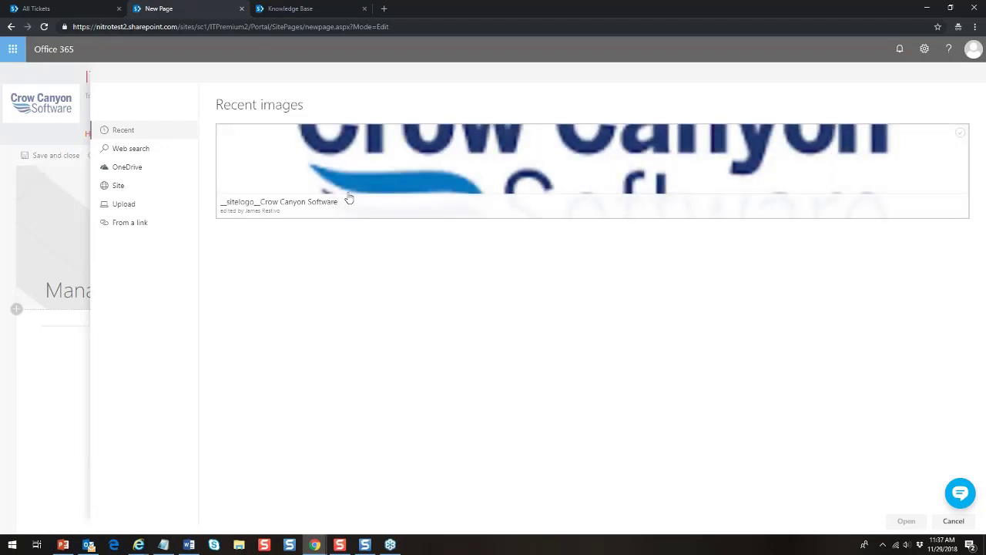
{"action": "left_click", "coordinate": [405, 170]}
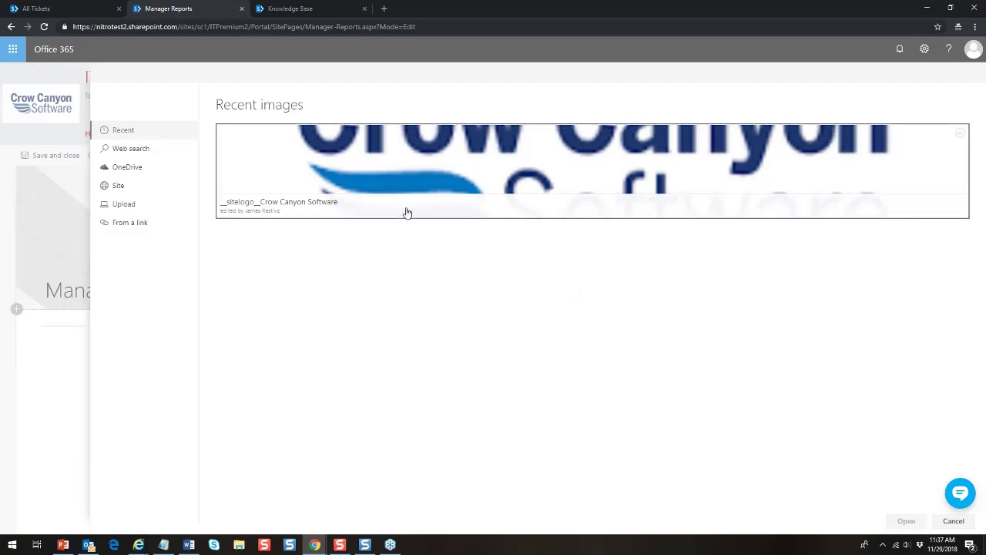
{"action": "left_click", "coordinate": [961, 134]}
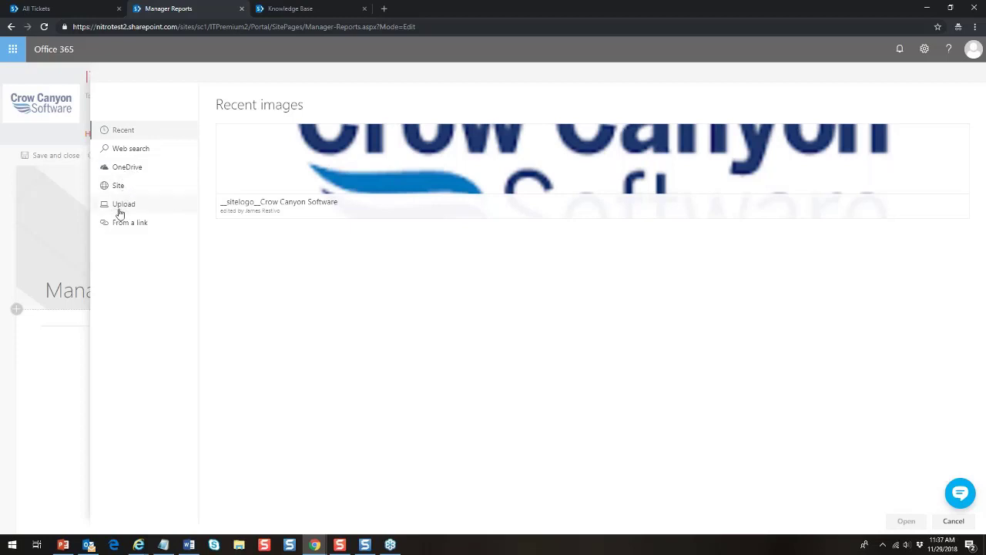
{"action": "left_click", "coordinate": [134, 152]}
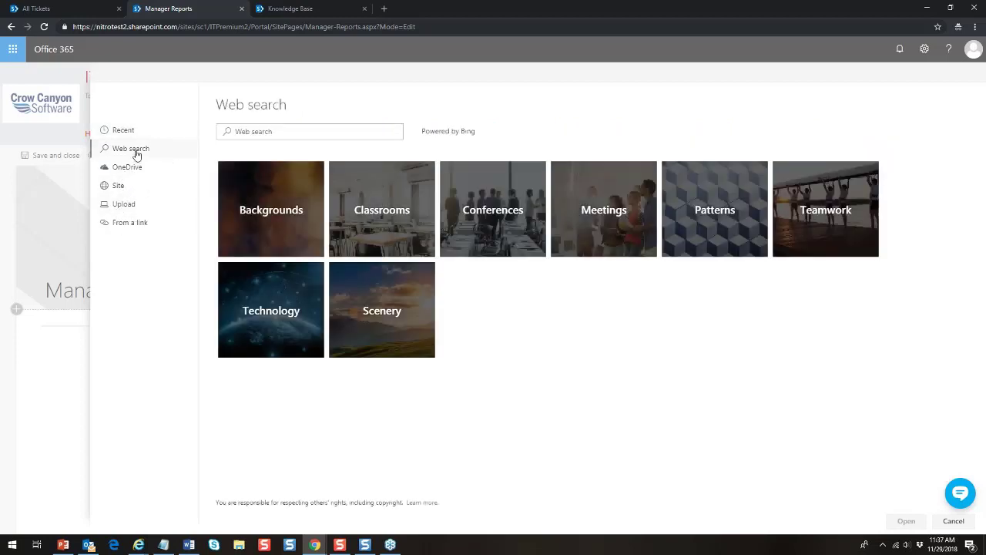
{"action": "left_click", "coordinate": [289, 215]}
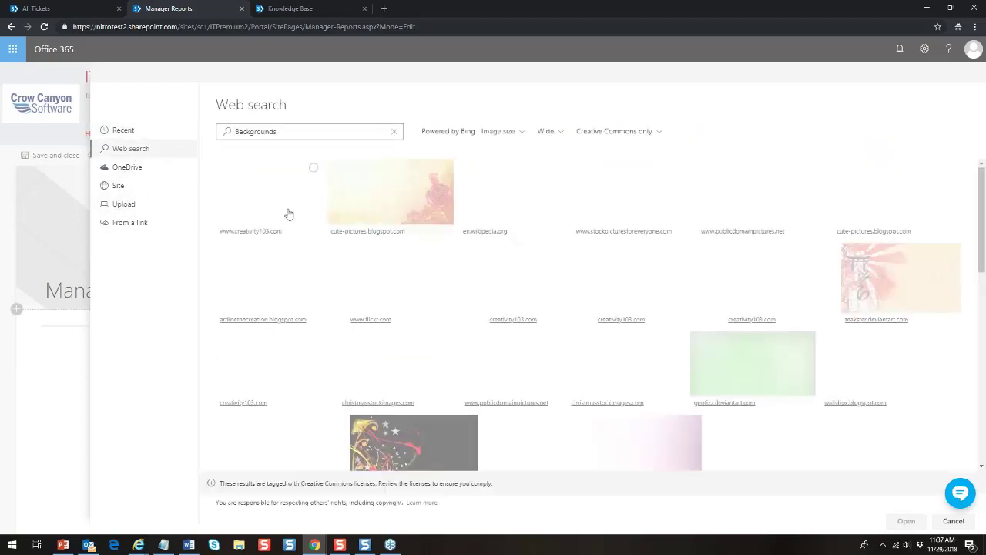
{"action": "left_click", "coordinate": [544, 209]}
{"action": "left_click", "coordinate": [906, 522]}
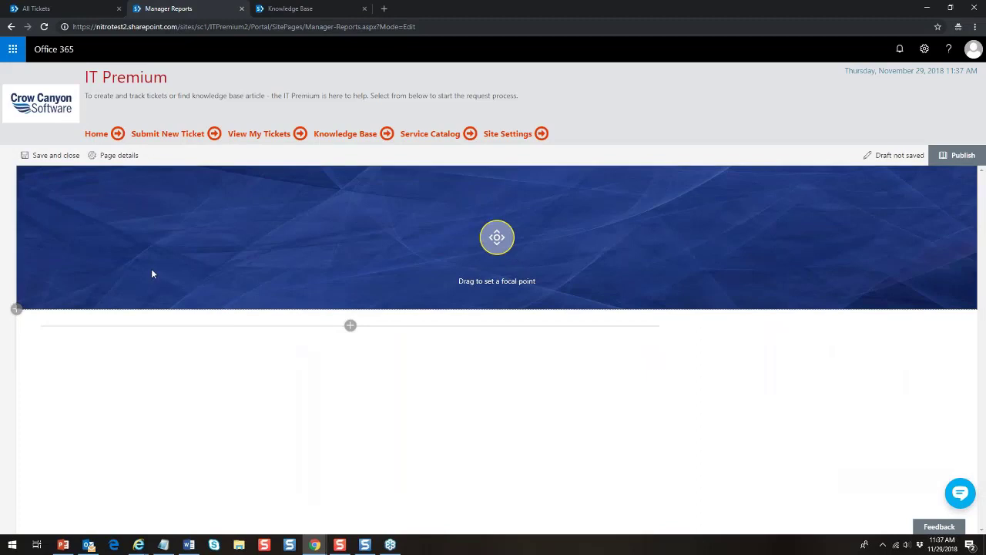
{"action": "mouse_move", "coordinate": [501, 240]}
{"action": "left_mouse_down"}
{"action": "mouse_move", "coordinate": [433, 244]}
{"action": "mouse_move", "coordinate": [458, 321]}
{"action": "mouse_move", "coordinate": [500, 248]}
{"action": "left_mouse_up"}
{"action": "left_click", "coordinate": [500, 248]}
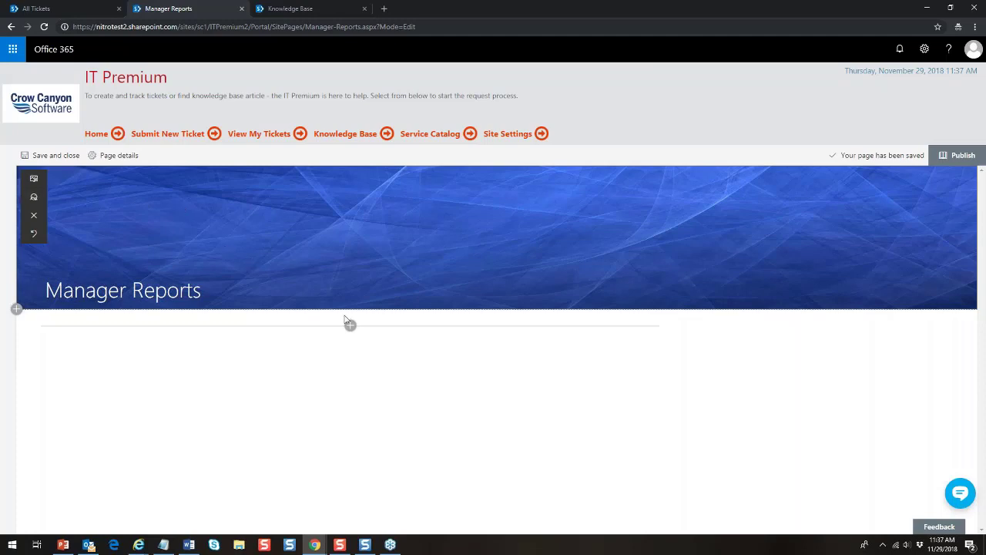
Step: Add a two-column section below the title banner and insert a Report - Crow Canyon web part in its first column
{"action": "left_click", "coordinate": [16, 308]}
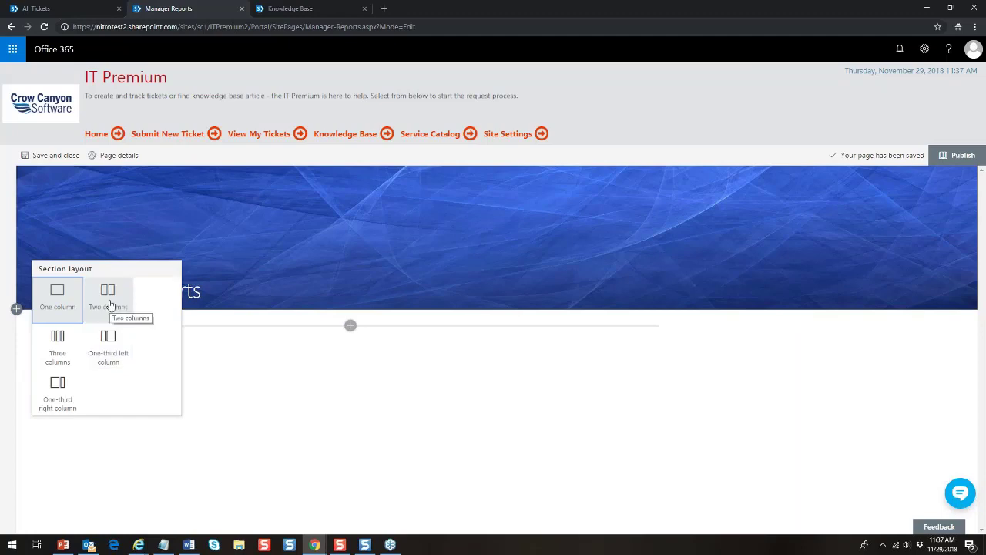
{"action": "left_click", "coordinate": [109, 304]}
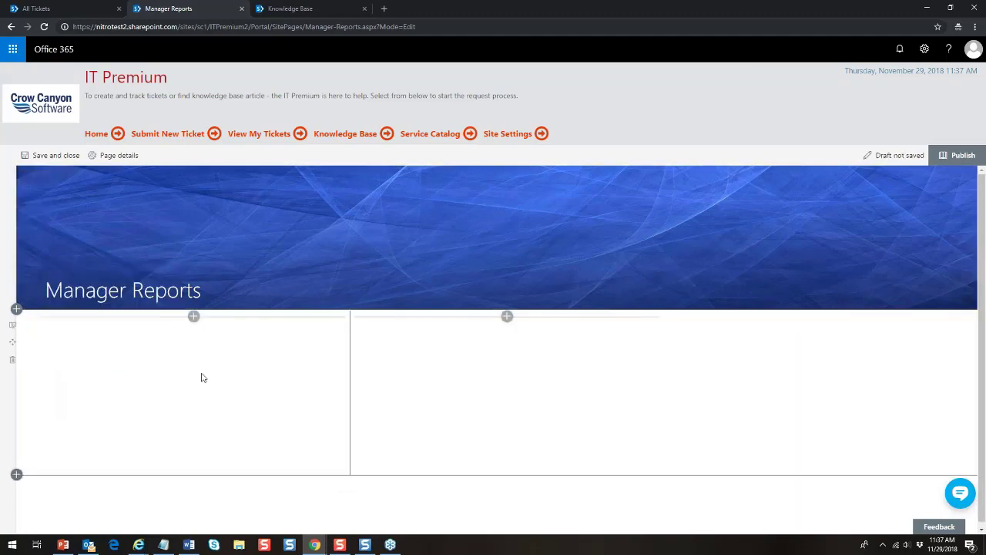
{"action": "left_click", "coordinate": [194, 316]}
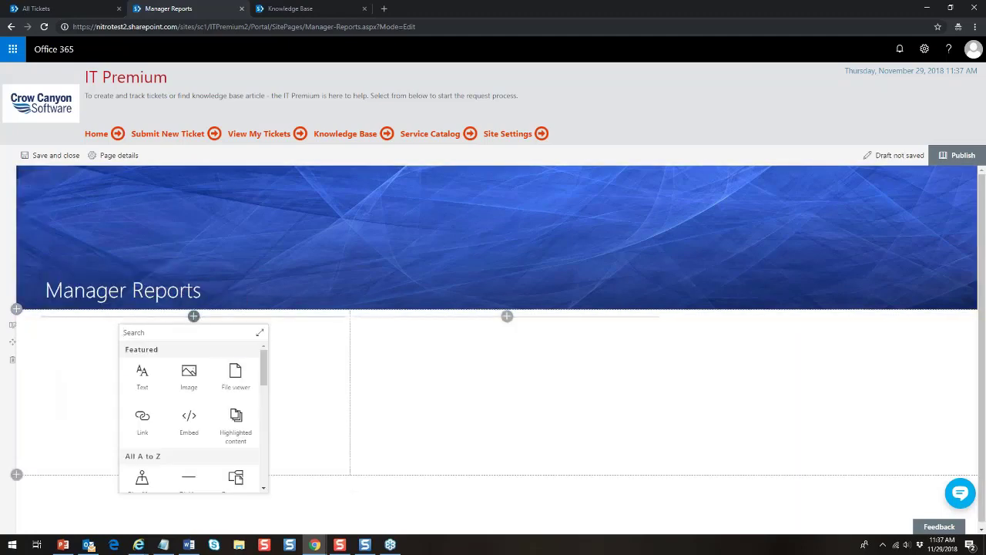
{"action": "left_click_drag", "start_coordinate": [264, 375], "coordinate": [263, 466]}
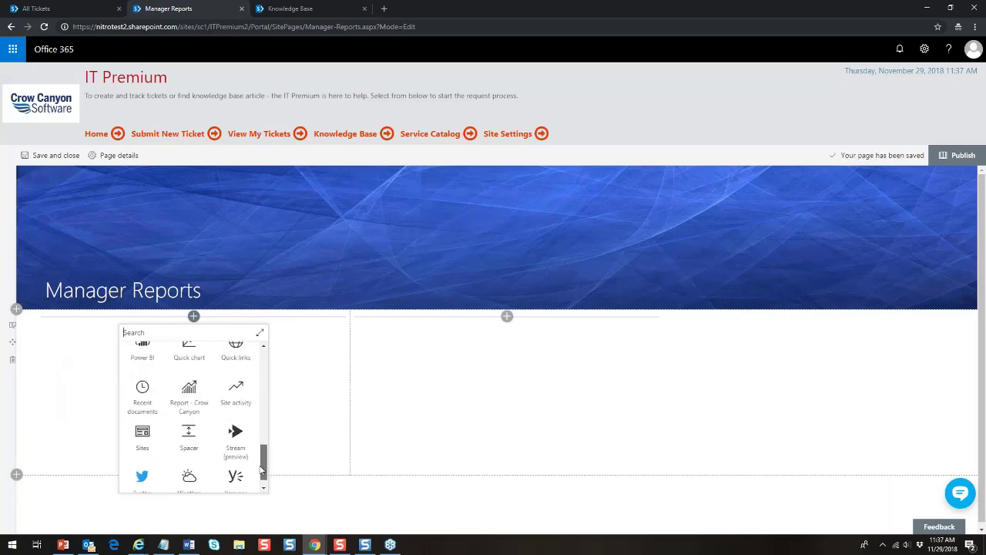
{"action": "left_click", "coordinate": [188, 400]}
Step: Open the report web part's settings, start creating a new NITRO report from there, and title it Staff Load
{"action": "left_click", "coordinate": [34, 332]}
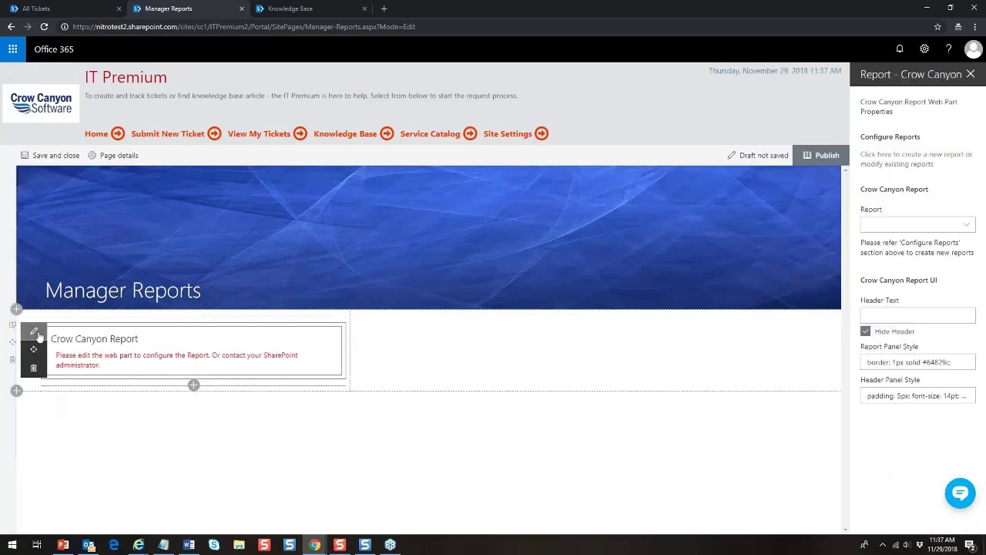
{"action": "left_click", "coordinate": [902, 215]}
{"action": "left_click", "coordinate": [928, 177]}
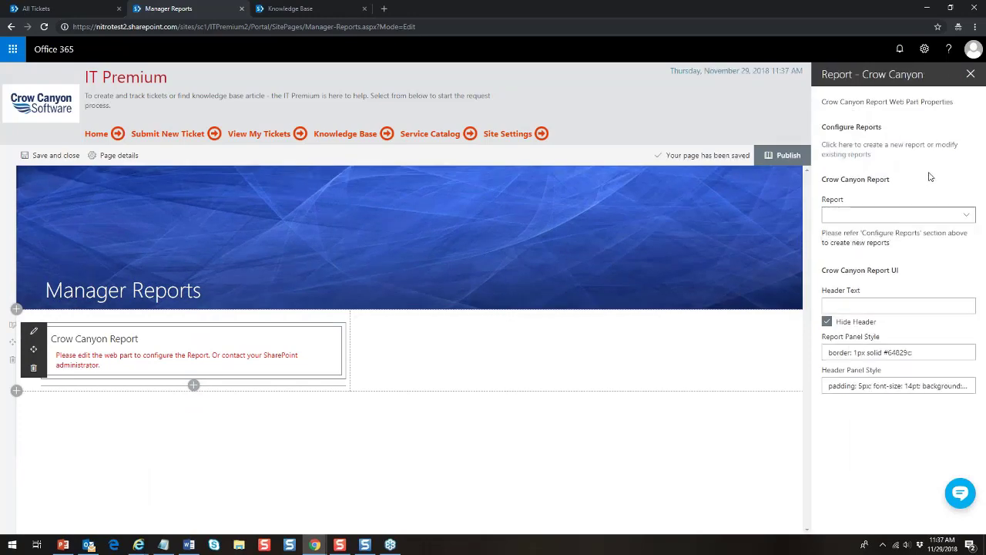
{"action": "left_click", "coordinate": [903, 152]}
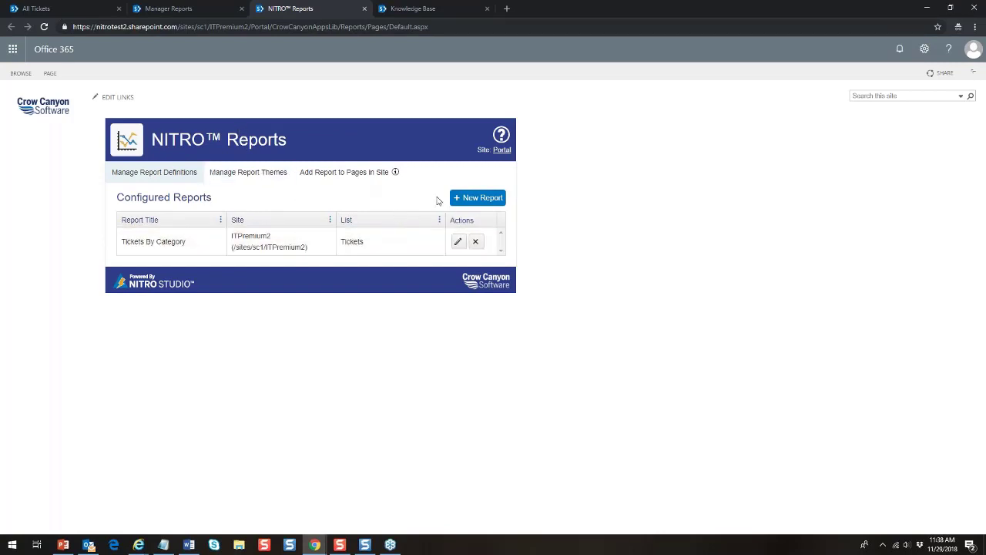
{"action": "left_click", "coordinate": [469, 201]}
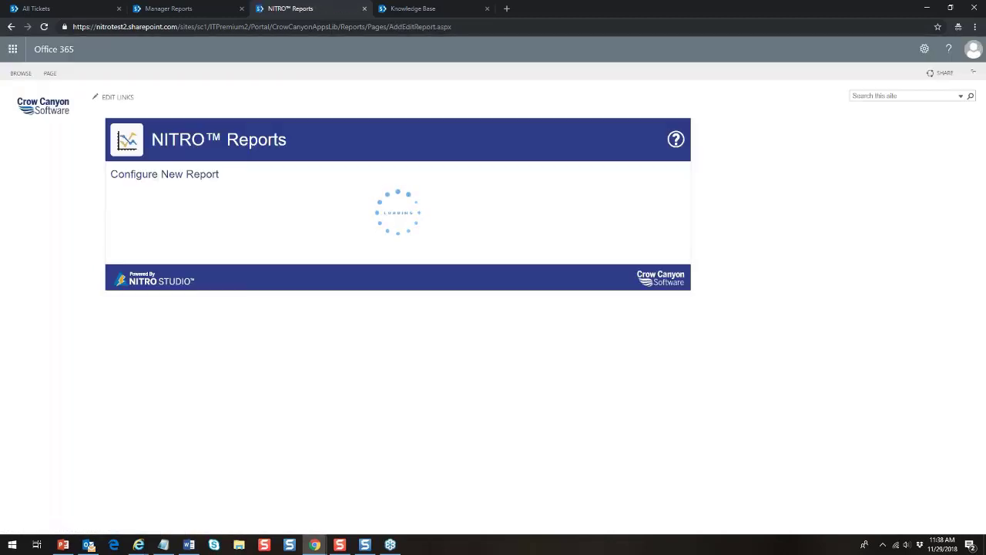
{"action": "left_click", "coordinate": [249, 197]}
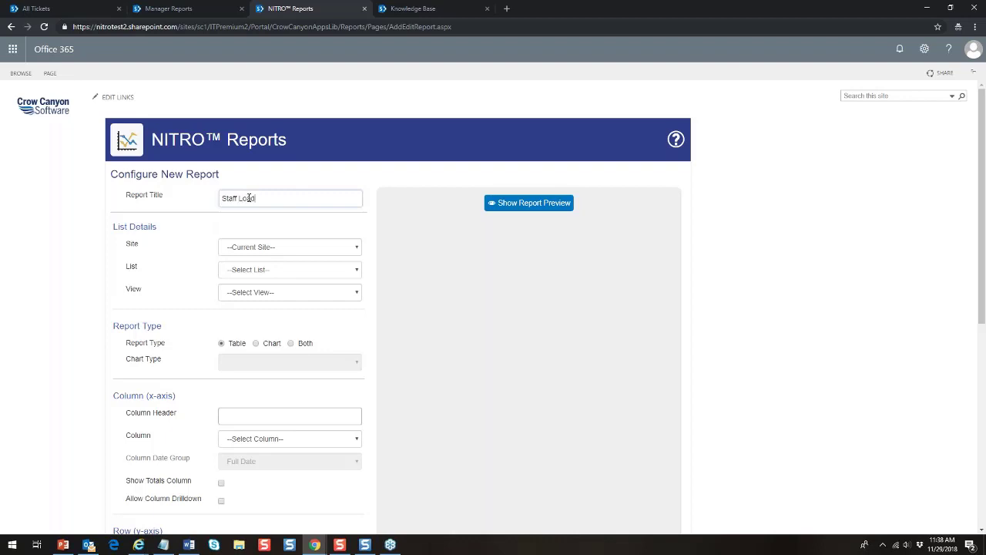
Step: Set the report's source to the ITPremium2 site, the Tickets list and the All Open Tickets view
{"action": "left_click", "coordinate": [358, 249]}
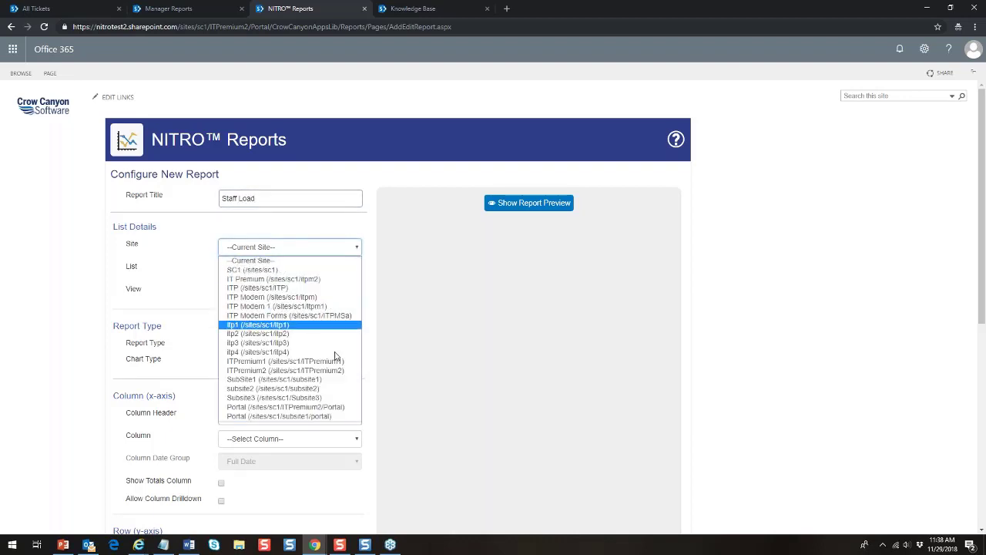
{"action": "left_click", "coordinate": [335, 372]}
{"action": "left_click", "coordinate": [357, 273]}
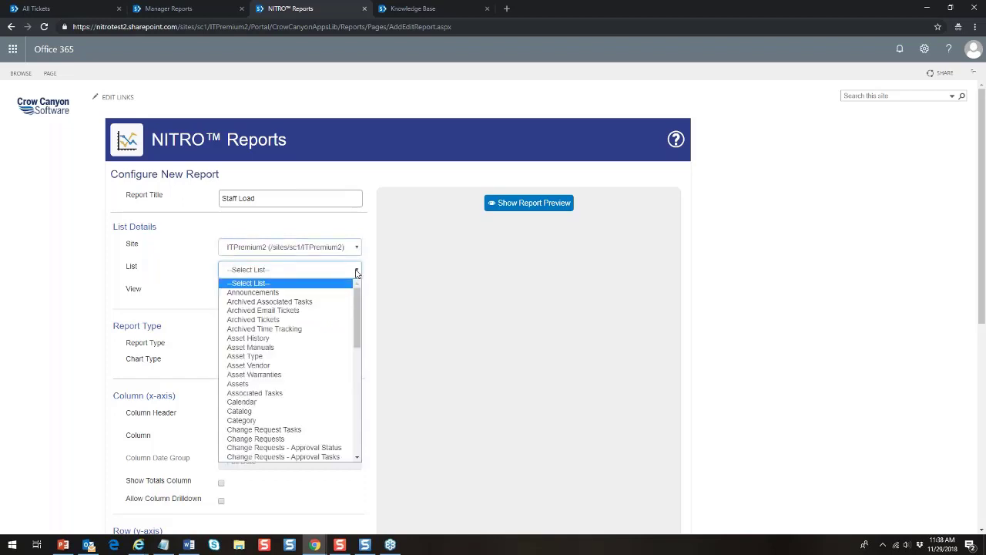
{"action": "left_click_drag", "start_coordinate": [359, 300], "coordinate": [357, 410]}
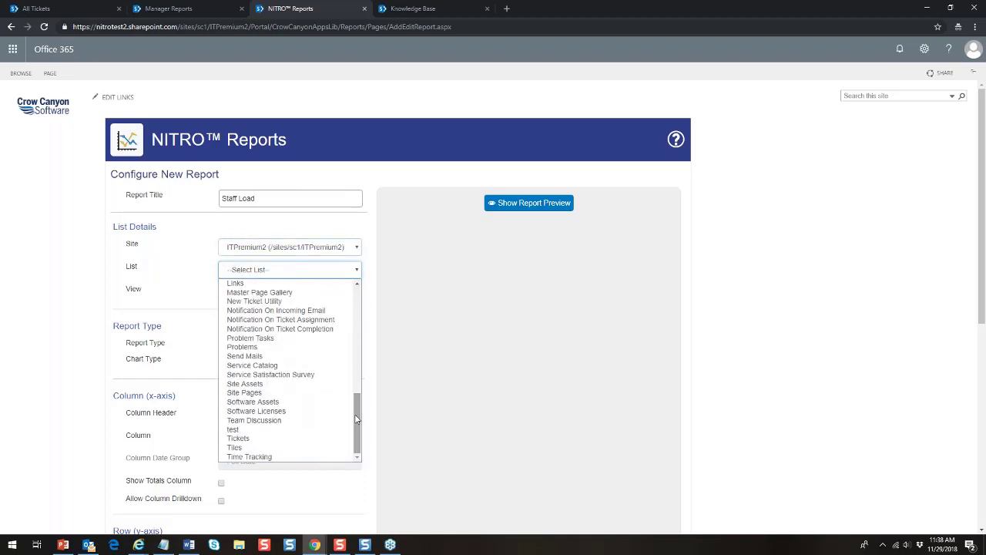
{"action": "left_click", "coordinate": [256, 439]}
{"action": "left_click", "coordinate": [356, 296]}
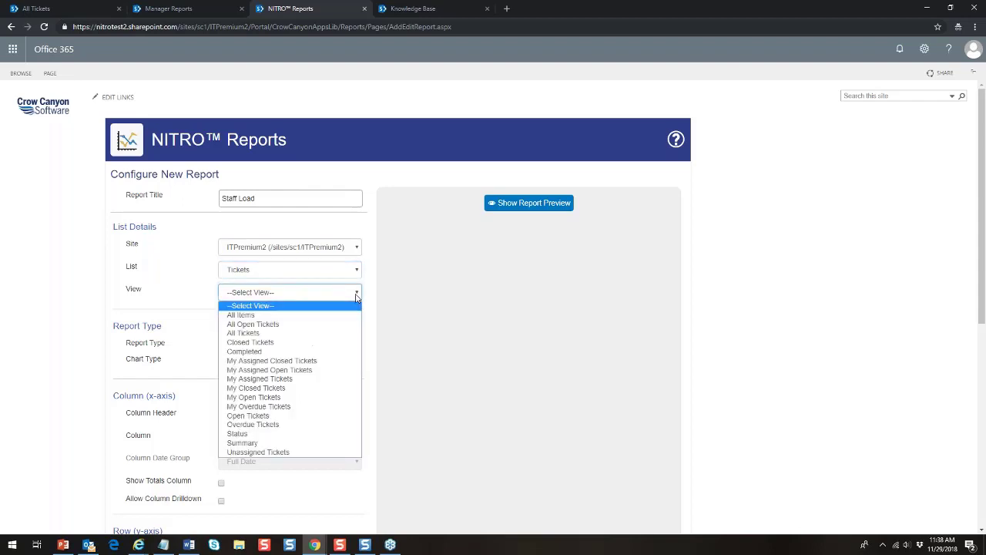
{"action": "left_click", "coordinate": [317, 324]}
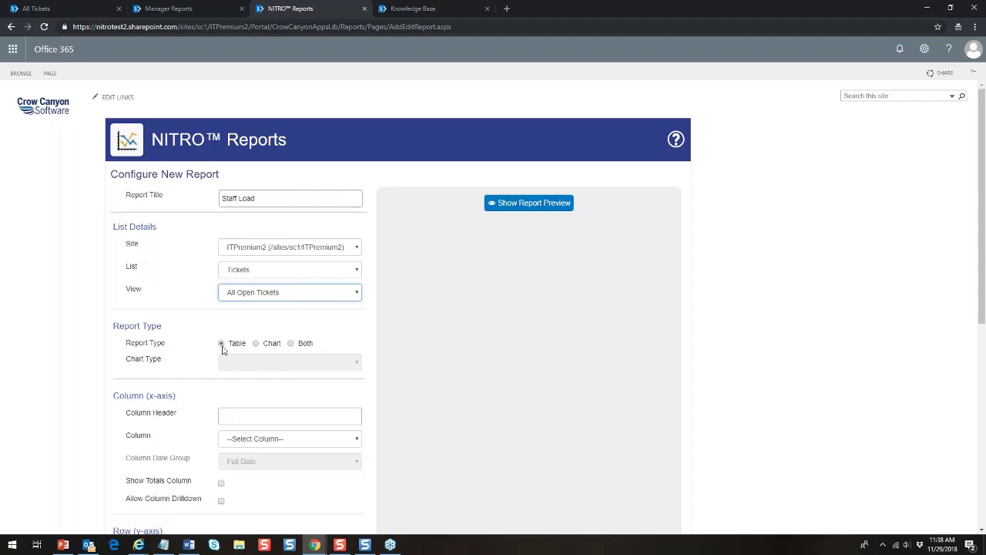
Step: Make the report a Bar chart and set both its x-axis column header and column to Assigned Staff
{"action": "left_click", "coordinate": [257, 343]}
{"action": "left_click", "coordinate": [357, 363]}
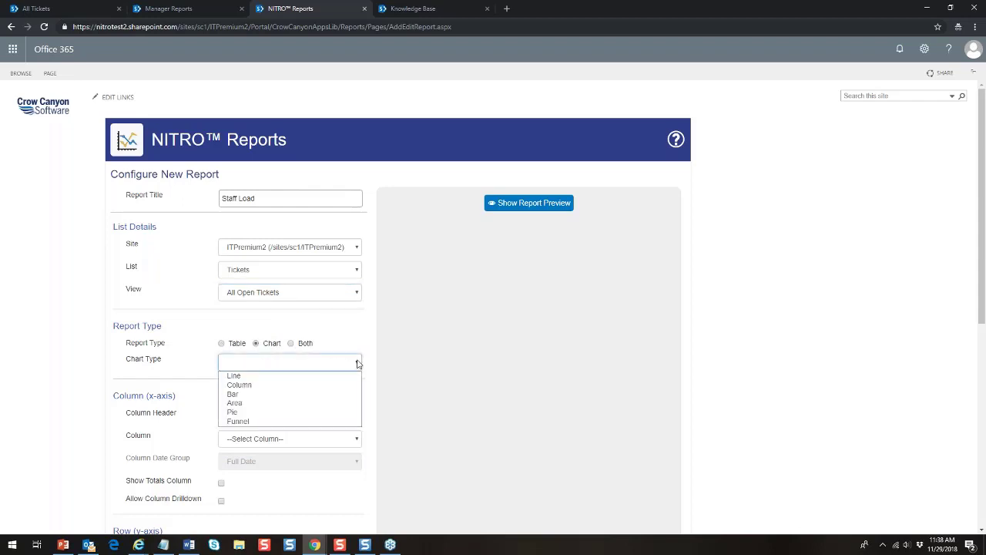
{"action": "left_click", "coordinate": [290, 395]}
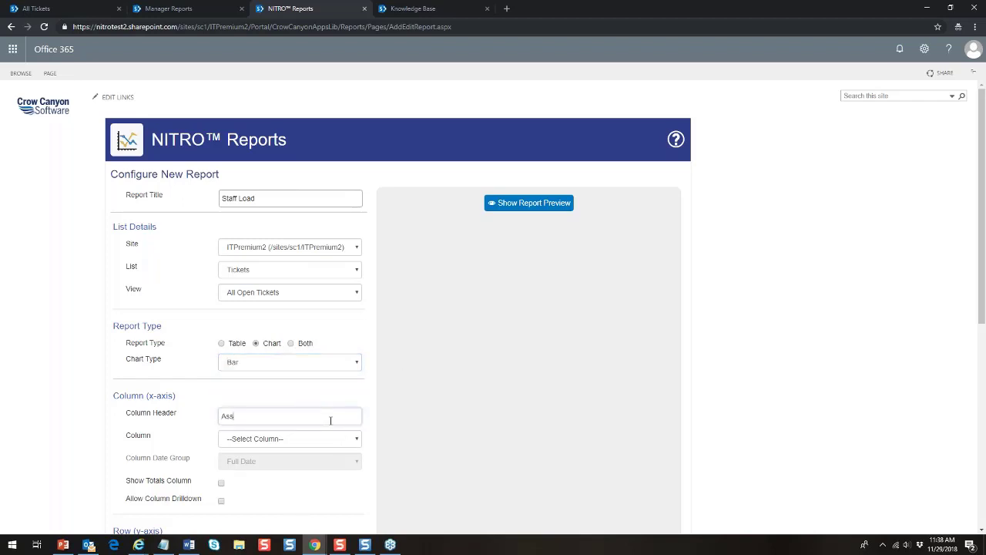
{"action": "type", "text": "Assigned Staff"}
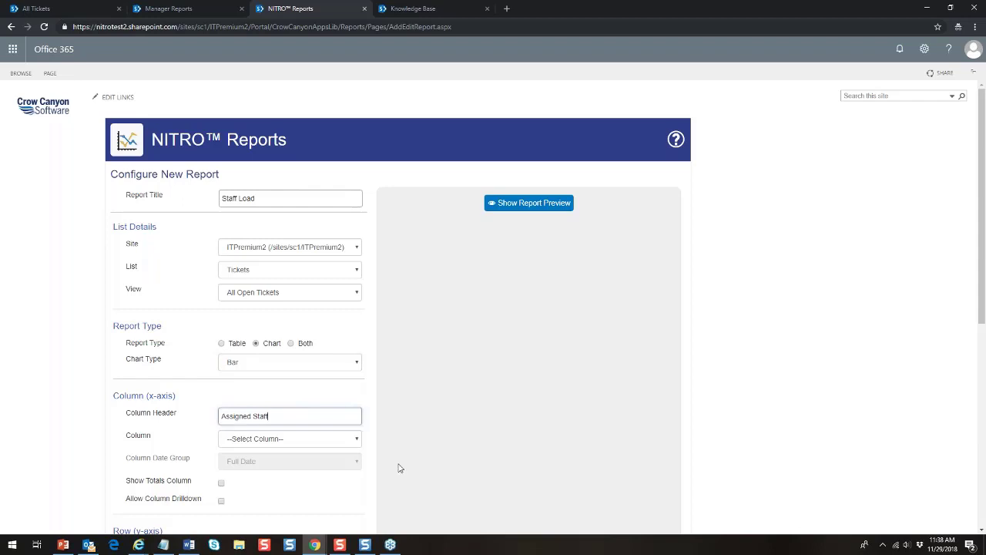
{"action": "left_click", "coordinate": [358, 444]}
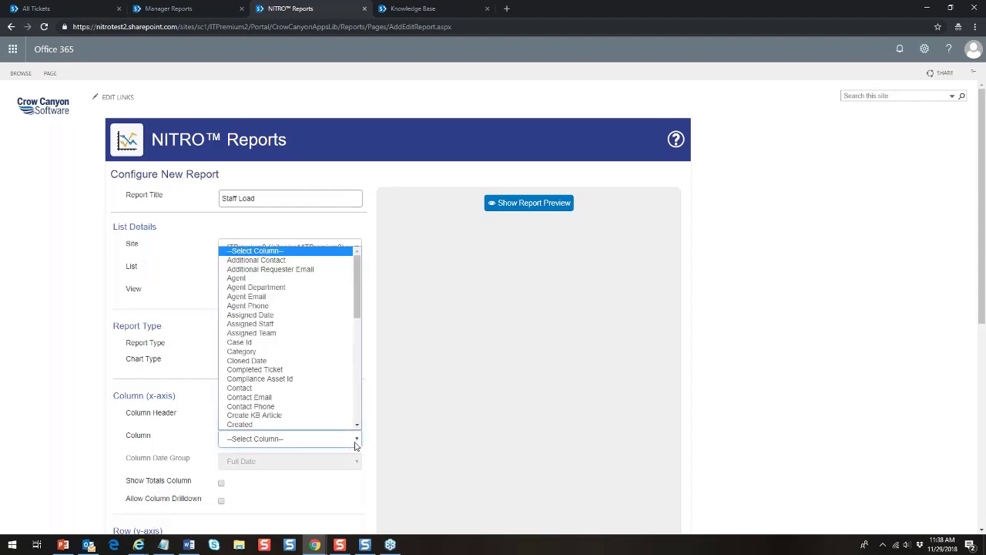
{"action": "left_click", "coordinate": [286, 325]}
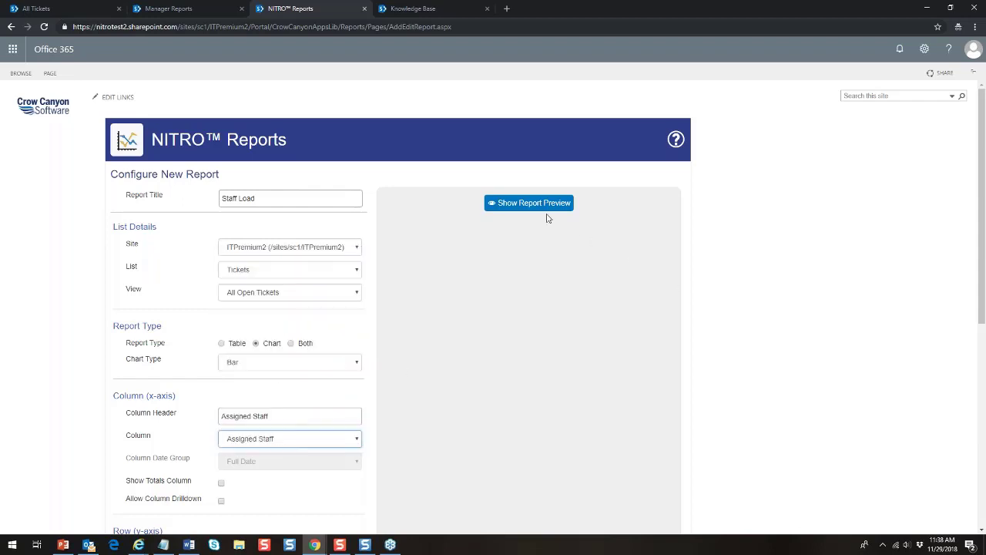
Step: Set the cell value to the Count of Case Id and enable showing the report in the Report Center
{"action": "scroll", "coordinate": [983, 294], "scroll_direction": "down", "scroll_amount": 3}
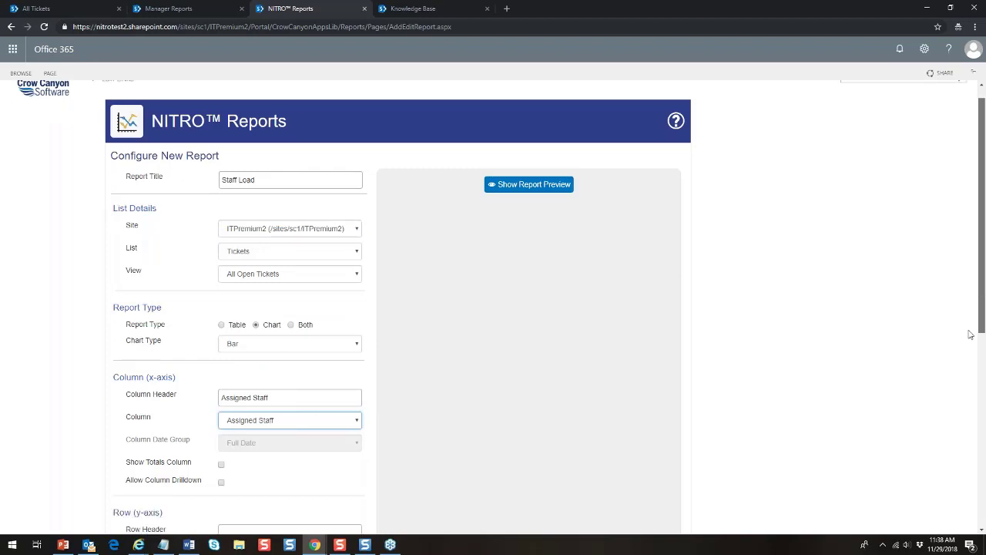
{"action": "left_click", "coordinate": [357, 489]}
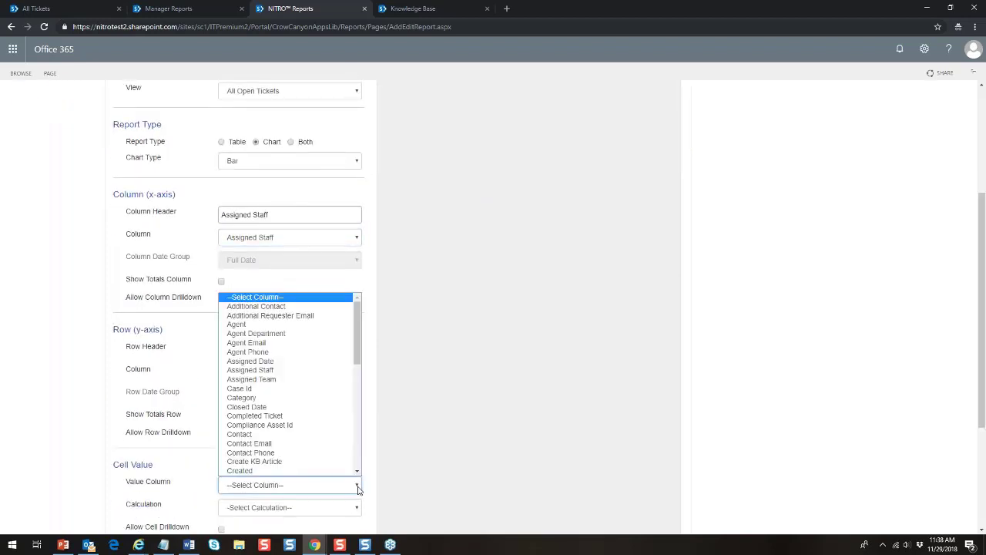
{"action": "left_click", "coordinate": [293, 388]}
{"action": "left_click", "coordinate": [351, 513]}
{"action": "left_click", "coordinate": [299, 497]}
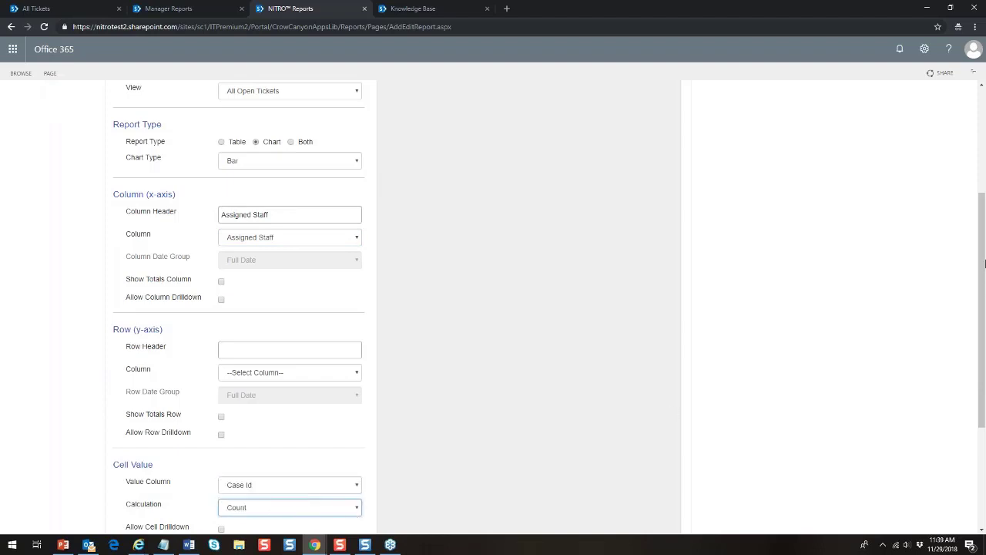
{"action": "scroll", "coordinate": [984, 264], "scroll_direction": "down", "scroll_amount": 3}
{"action": "left_click", "coordinate": [221, 411]}
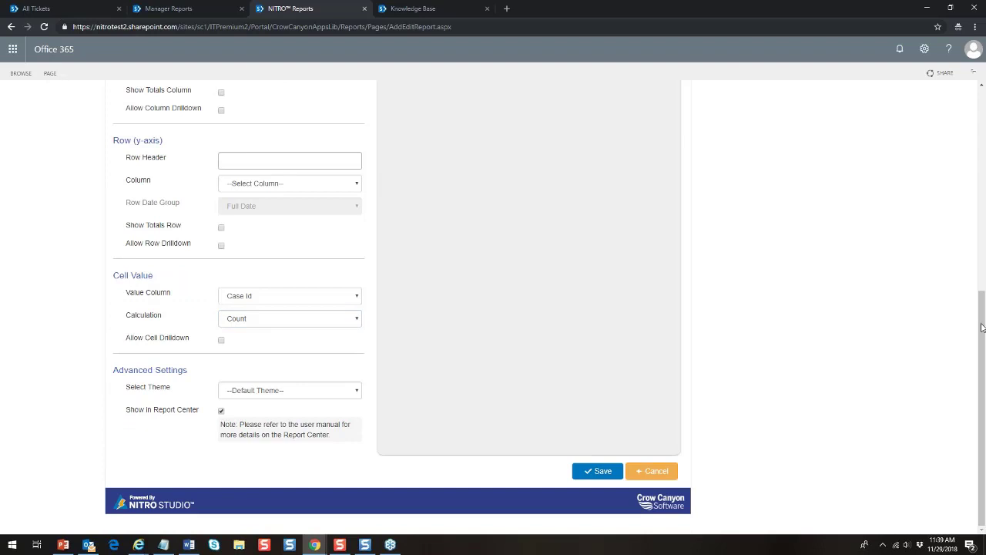
Step: Preview the Staff Load chart, check its bar values, and save the report
{"action": "scroll", "coordinate": [981, 326], "scroll_direction": "up", "scroll_amount": 5}
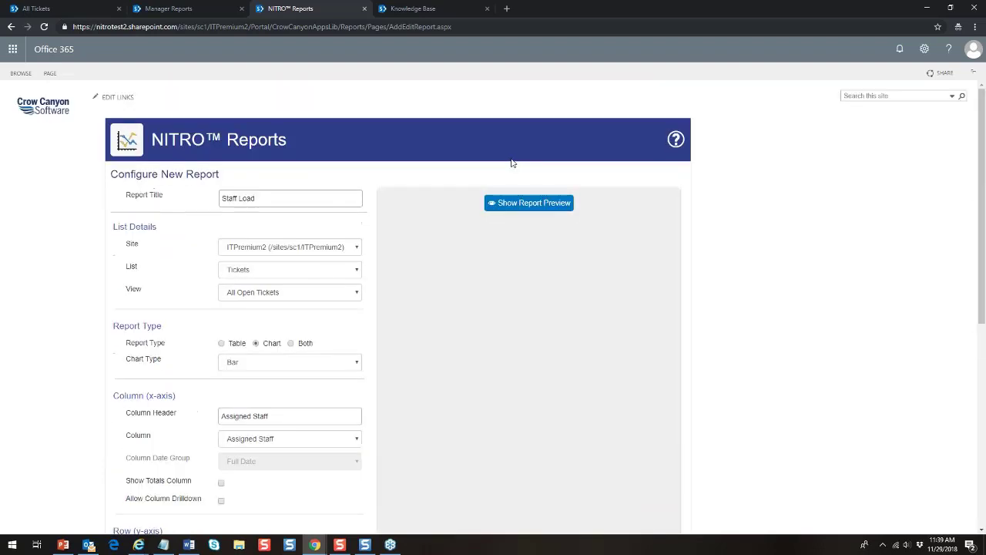
{"action": "left_click", "coordinate": [525, 205]}
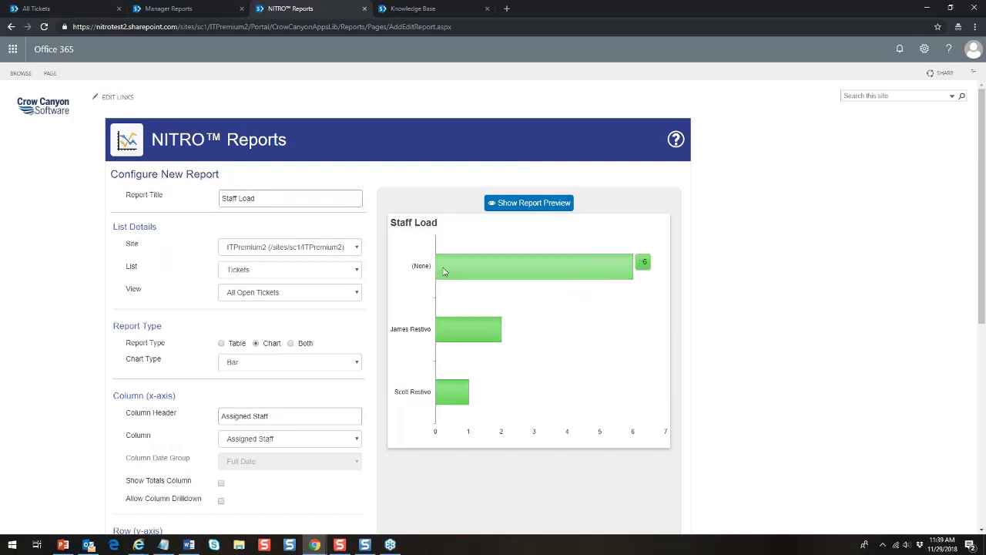
{"action": "mouse_move", "coordinate": [460, 280]}
{"action": "mouse_move", "coordinate": [452, 391]}
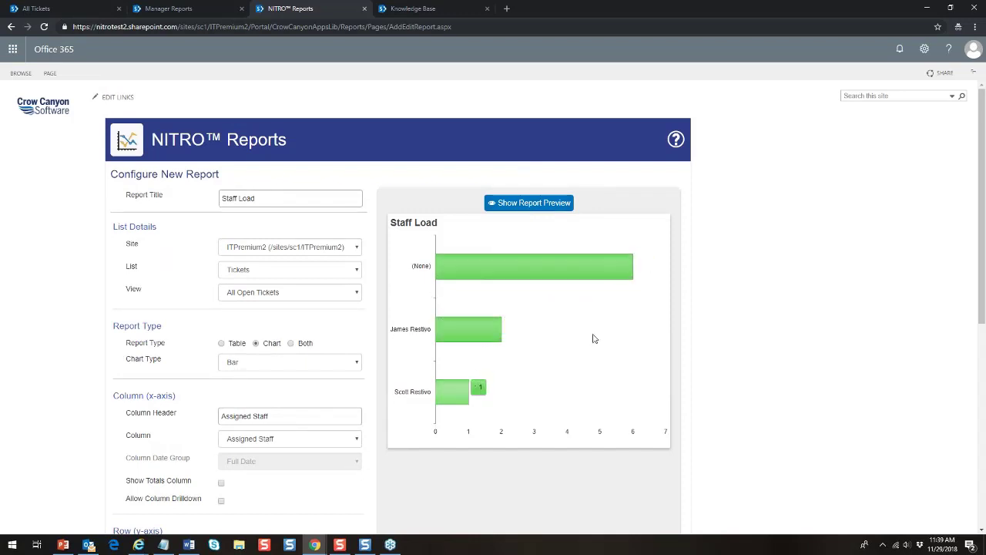
{"action": "scroll", "coordinate": [983, 238], "scroll_direction": "down", "scroll_amount": 5}
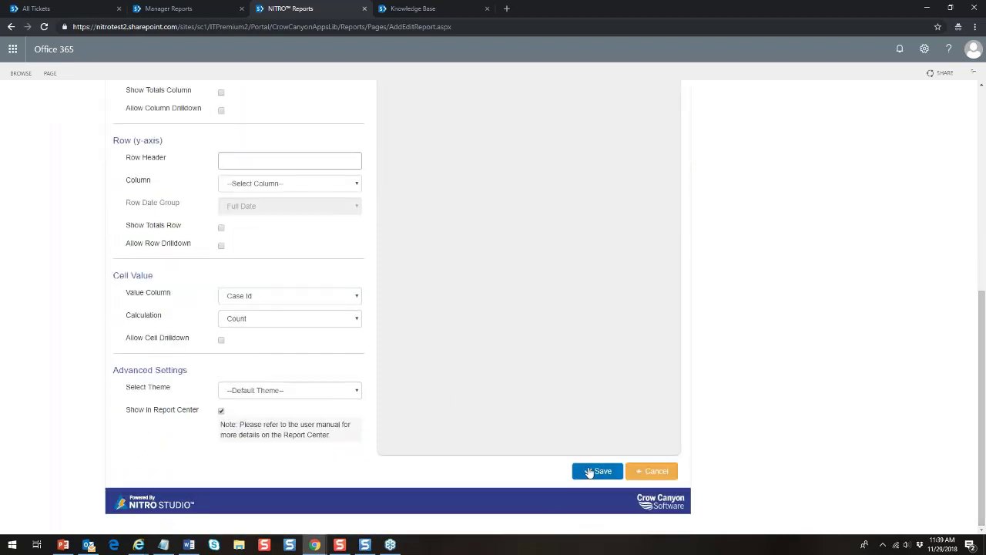
{"action": "left_click", "coordinate": [590, 471]}
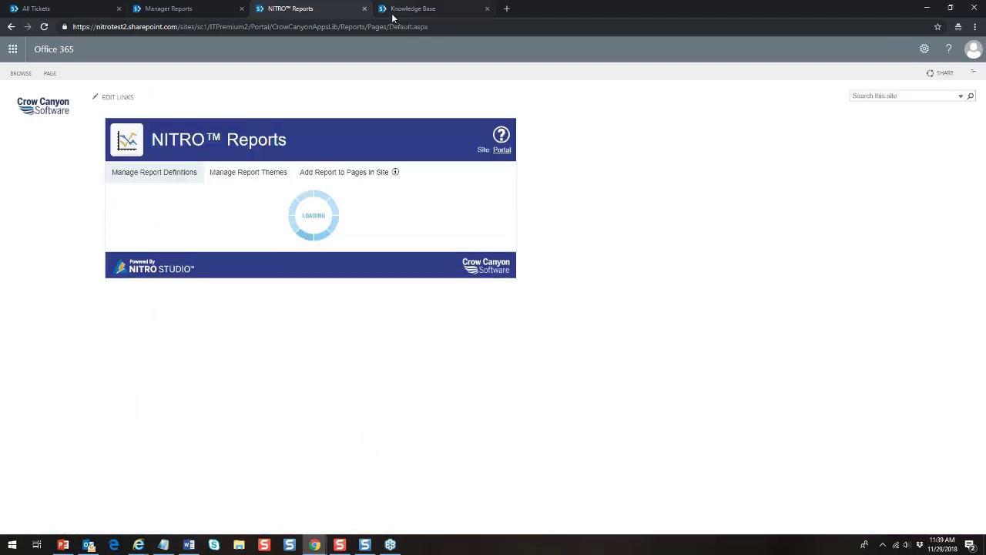
Step: Return to the Manager Reports page, try to choose a report in the web part's settings, and reload the page
{"action": "left_click", "coordinate": [163, 9]}
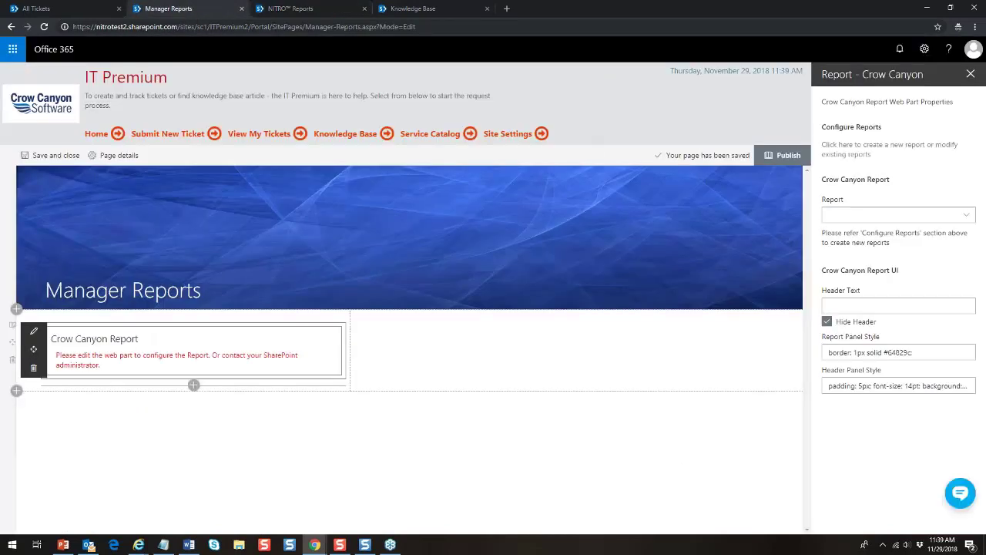
{"action": "left_click", "coordinate": [967, 216]}
{"action": "left_click", "coordinate": [955, 164]}
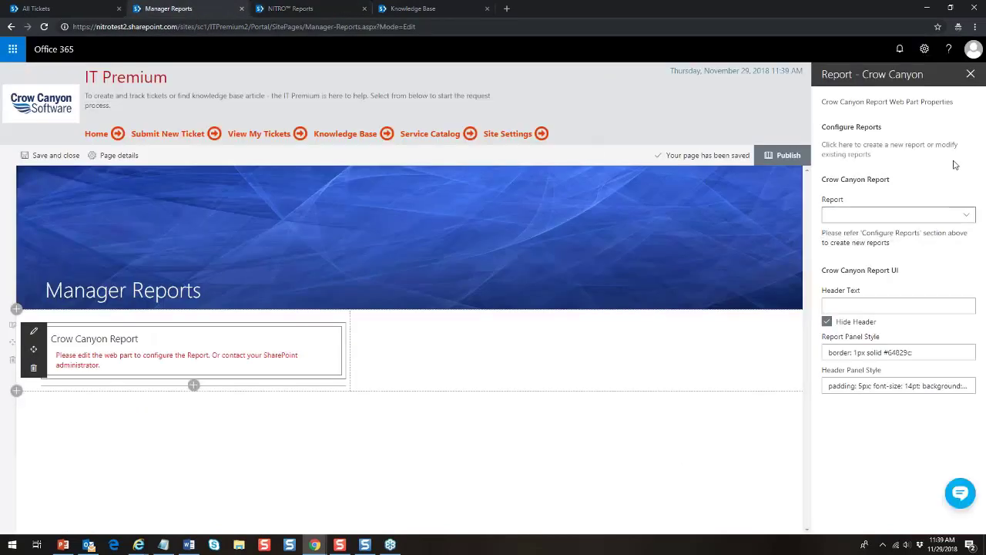
{"action": "left_click", "coordinate": [970, 74]}
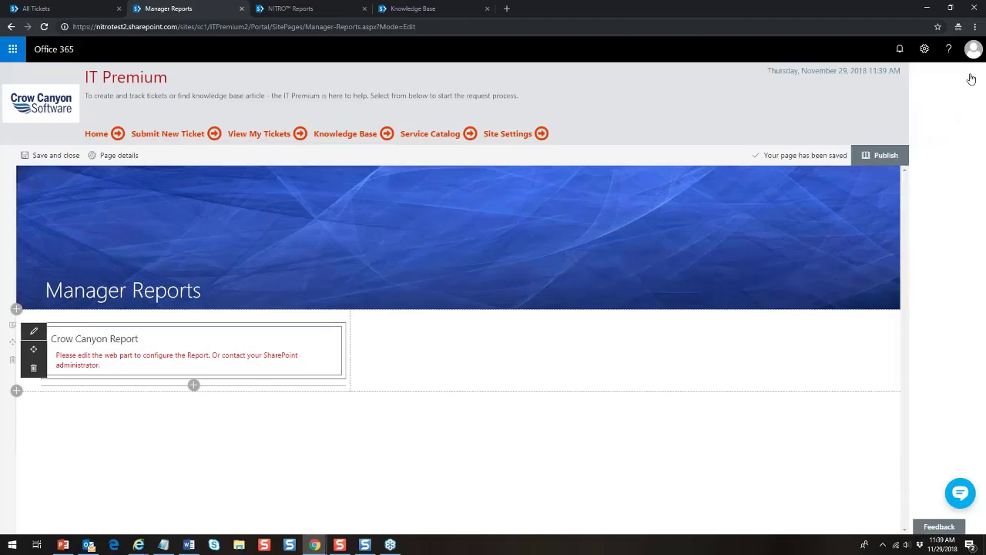
{"action": "left_click", "coordinate": [33, 331]}
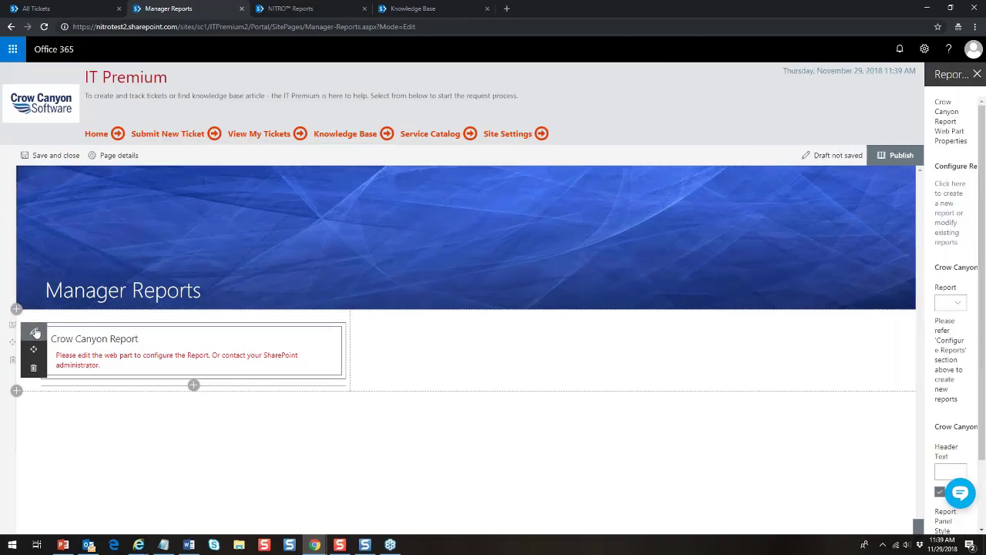
{"action": "left_click", "coordinate": [967, 217]}
{"action": "left_click", "coordinate": [754, 200]}
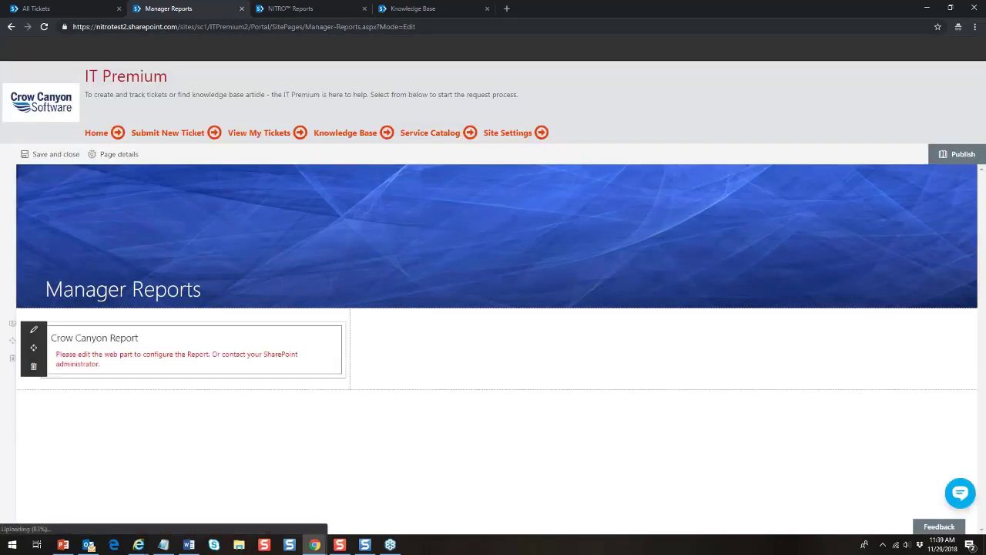
Step: Configure the Crow Canyon Report web part to display the Staff Load report with the header text "Staff Load"
{"action": "left_click", "coordinate": [34, 333]}
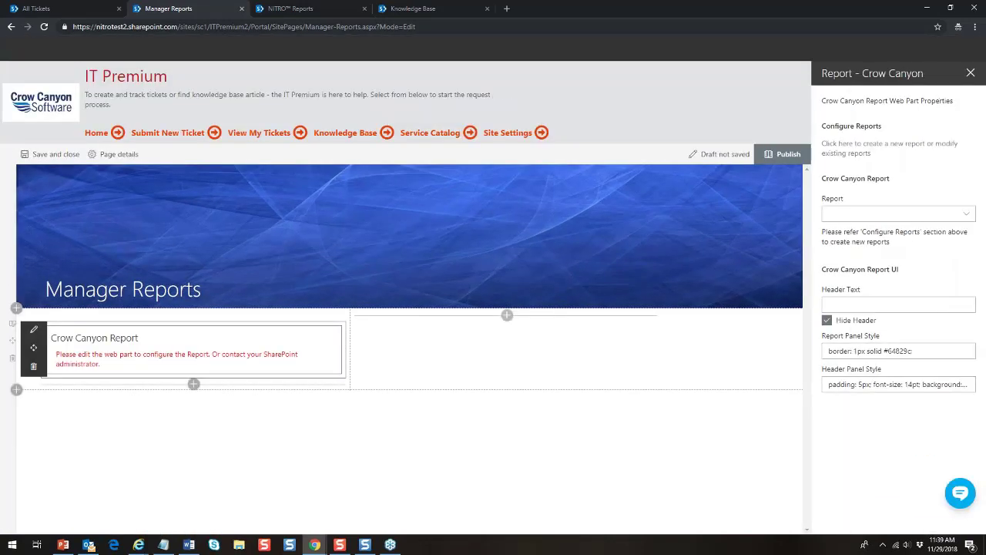
{"action": "left_click", "coordinate": [971, 219]}
{"action": "left_click", "coordinate": [886, 247]}
{"action": "left_click", "coordinate": [882, 305]}
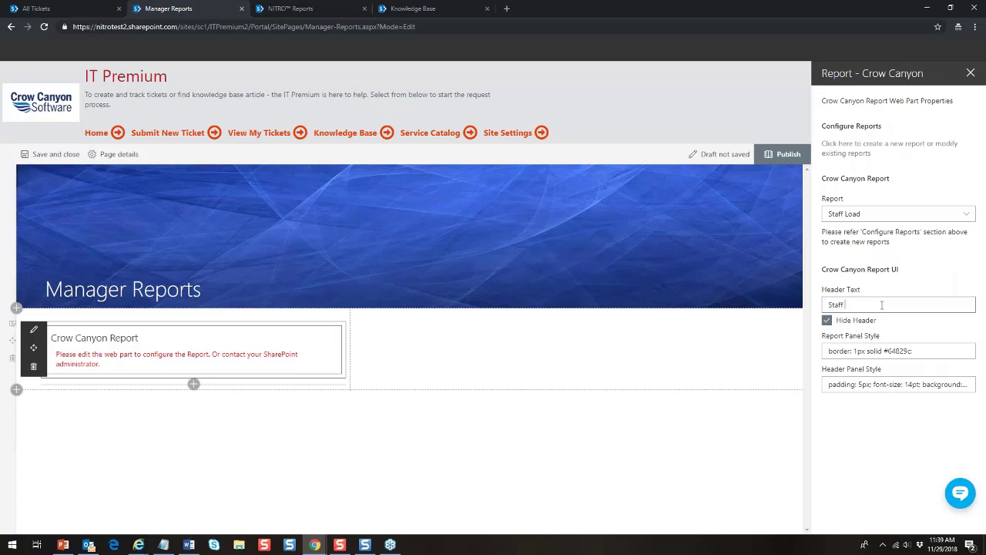
{"action": "type", "text": "Staff Load"}
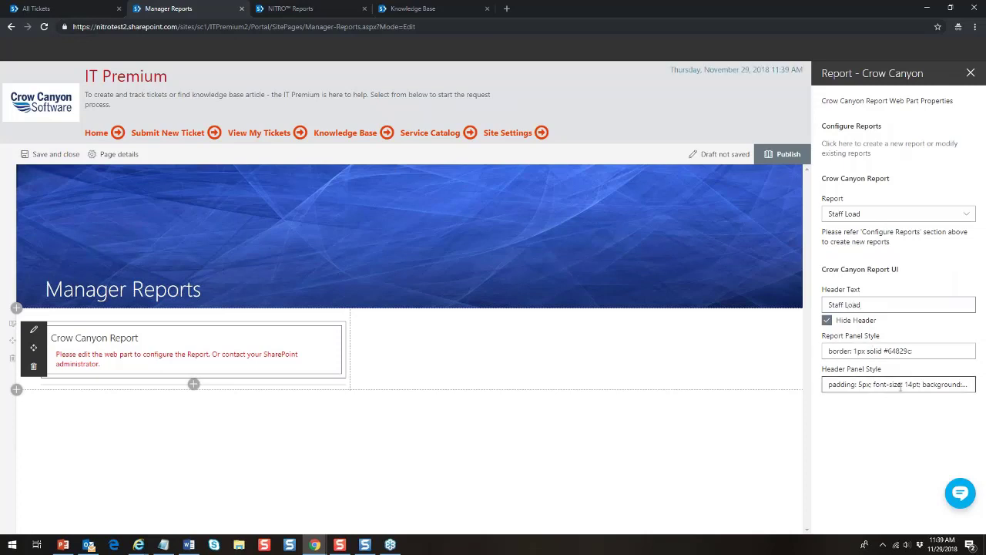
{"action": "left_click", "coordinate": [970, 73]}
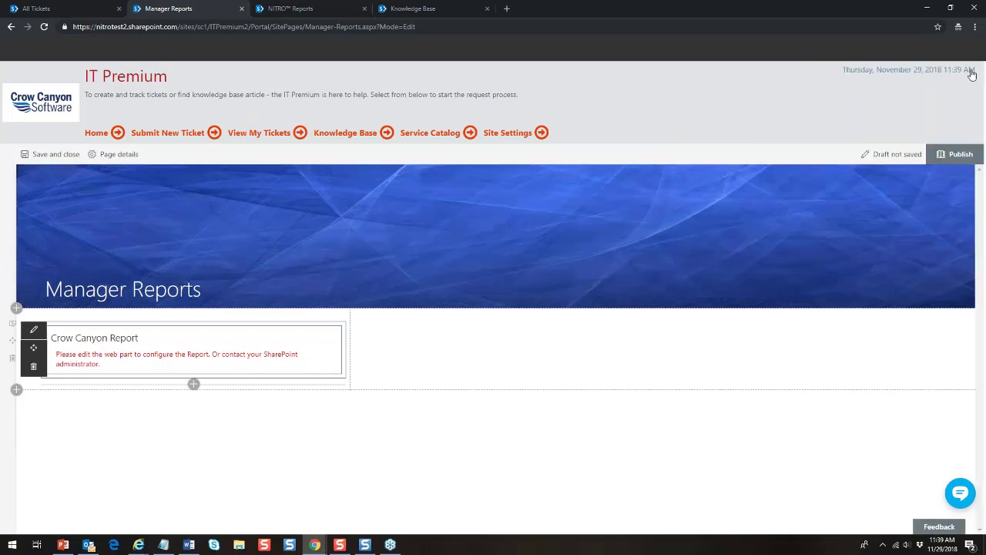
Step: Publish the Manager Reports page, reload it, and look over the Staff Load chart and its export options
{"action": "left_click", "coordinate": [958, 154]}
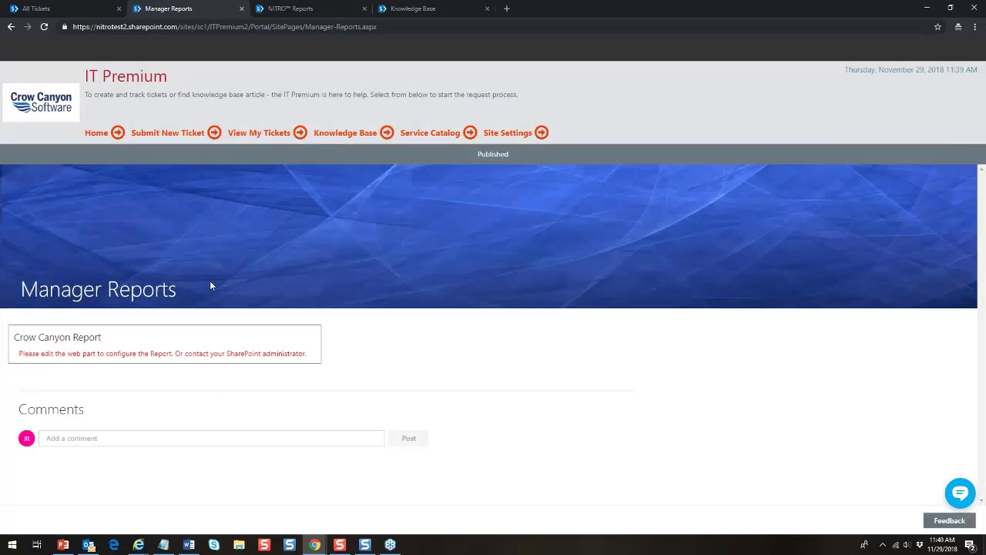
{"action": "left_click", "coordinate": [44, 27]}
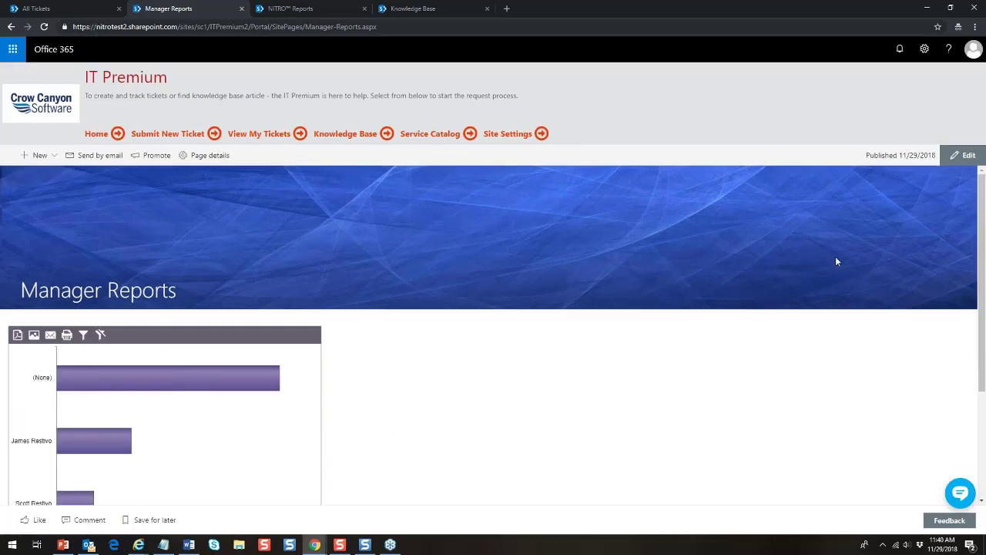
{"action": "scroll", "coordinate": [389, 313], "scroll_direction": "down", "scroll_amount": 2}
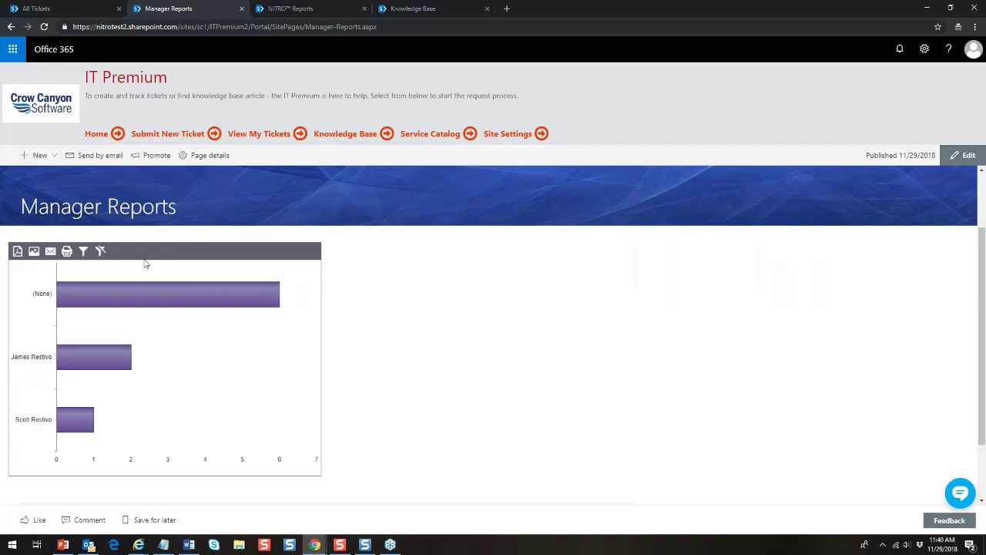
{"action": "mouse_move", "coordinate": [208, 308]}
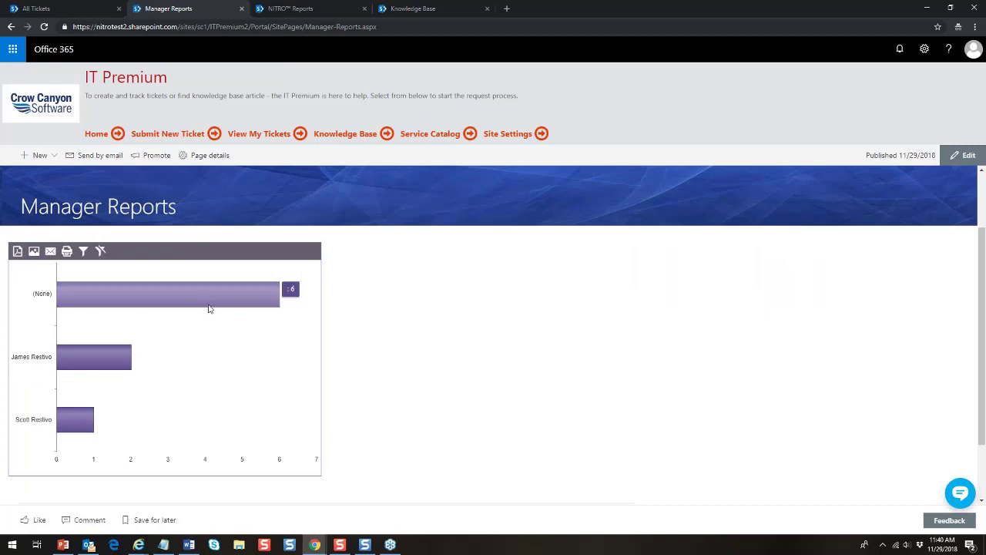
{"action": "left_click", "coordinate": [33, 255]}
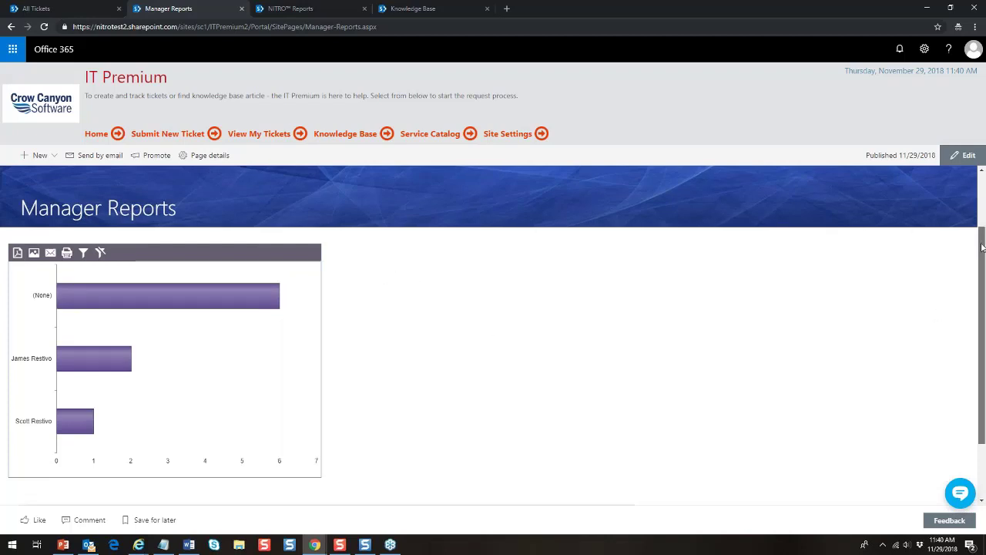
{"action": "scroll", "coordinate": [983, 248], "scroll_direction": "up", "scroll_amount": 1}
Step: Edit the page and add a one-column section above the Staff Load report section
{"action": "left_click", "coordinate": [962, 155]}
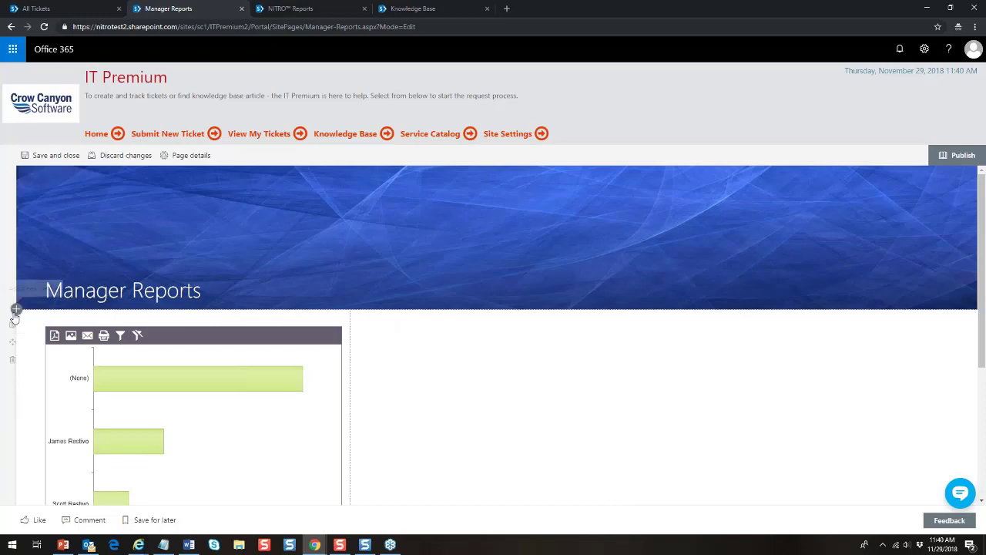
{"action": "left_click", "coordinate": [15, 310]}
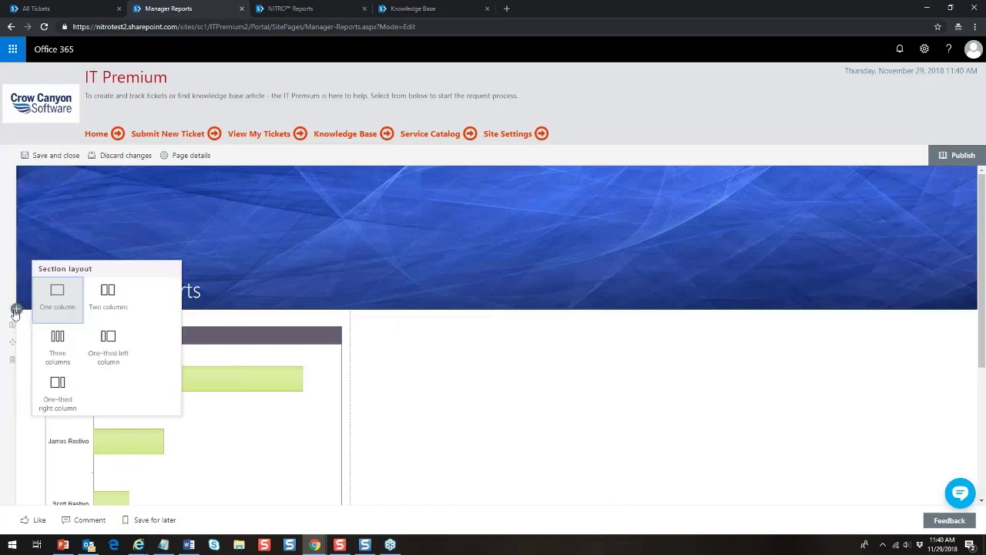
{"action": "left_click", "coordinate": [64, 302]}
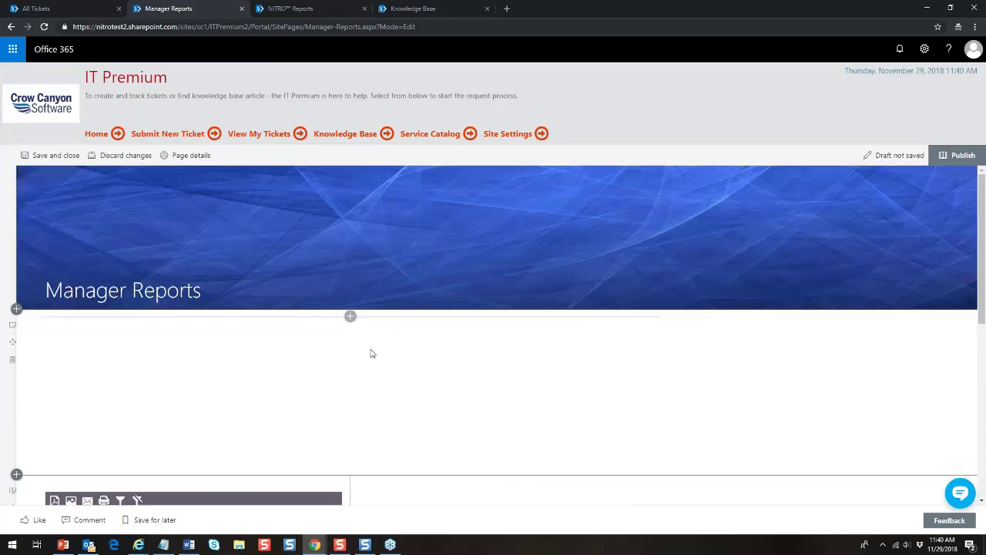
Step: Add the Tiles - Crow Canyon web part to the new one-column section
{"action": "left_click", "coordinate": [351, 315]}
{"action": "left_click_drag", "start_coordinate": [420, 388], "coordinate": [439, 465]}
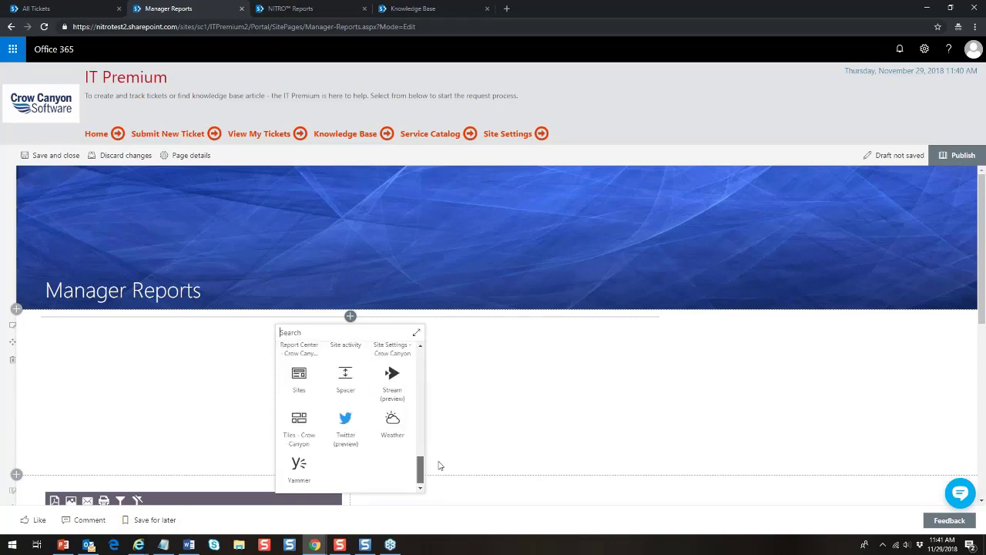
{"action": "left_click", "coordinate": [417, 333]}
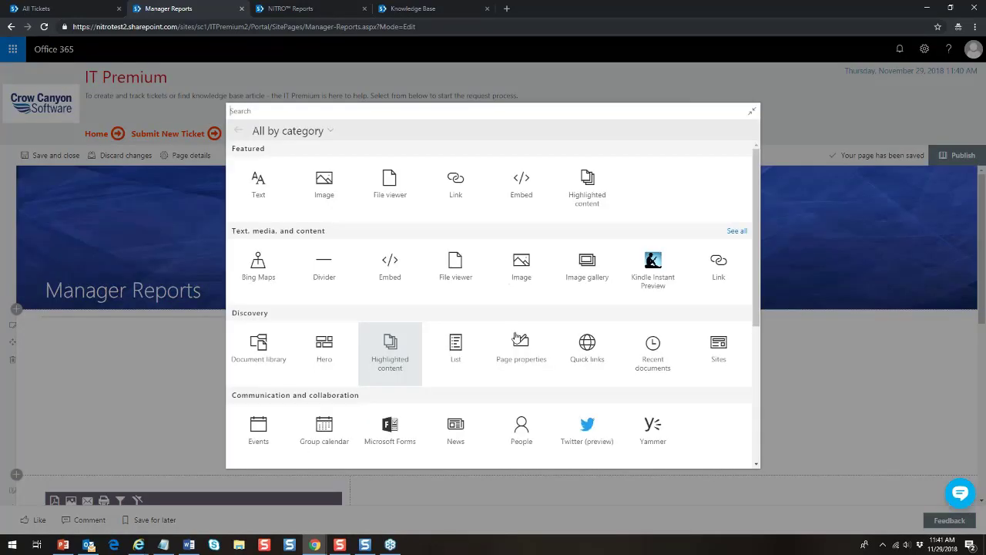
{"action": "scroll", "coordinate": [494, 308], "scroll_direction": "down", "scroll_amount": 3}
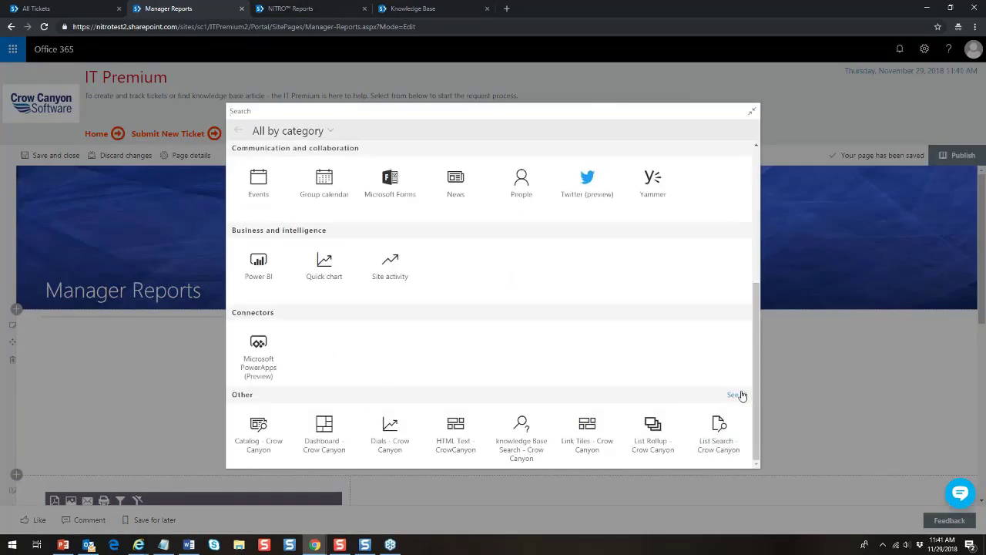
{"action": "left_click", "coordinate": [736, 395]}
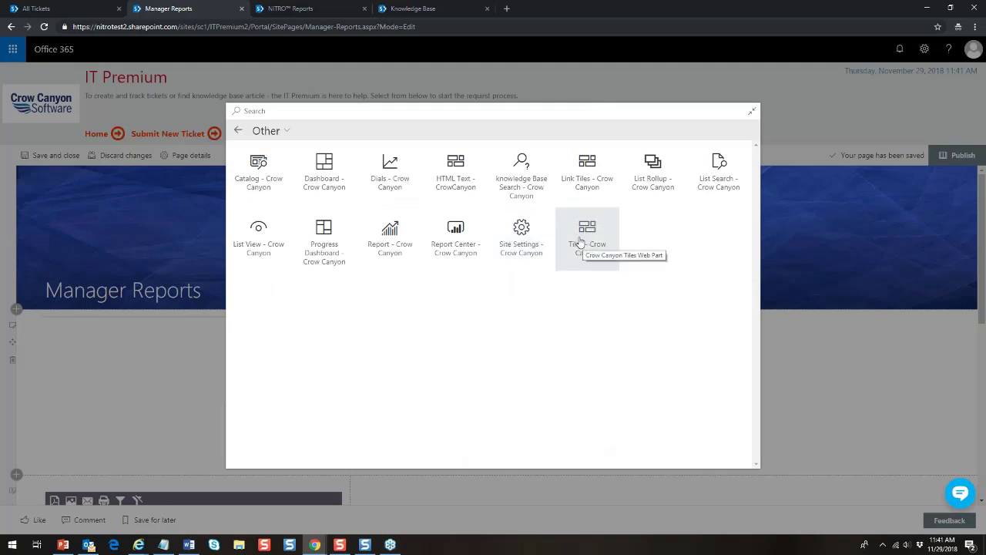
{"action": "left_click", "coordinate": [580, 242]}
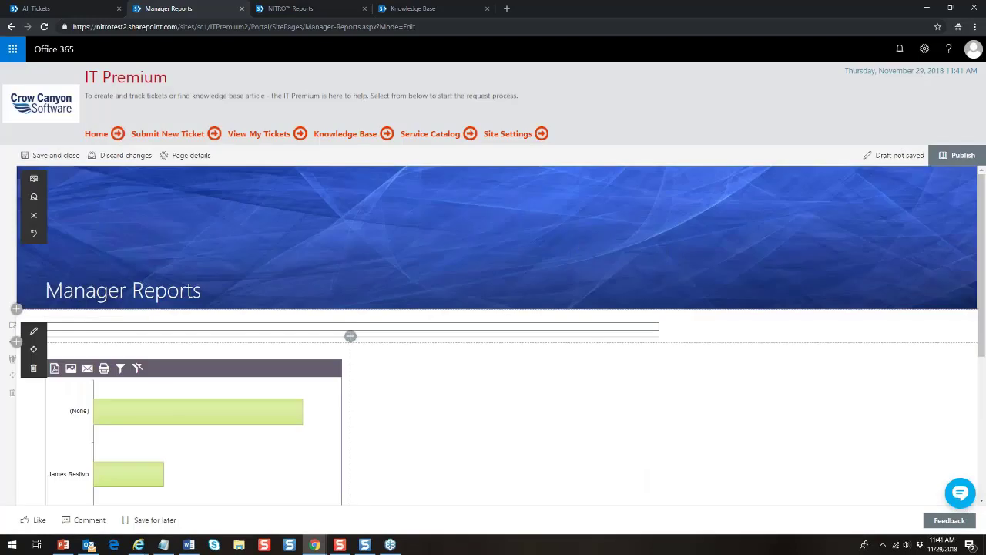
Step: Open the Tiles & Dials configuration from the web part's properties and view the ticket tiles on the ITPremium2 Home page
{"action": "left_click", "coordinate": [34, 332]}
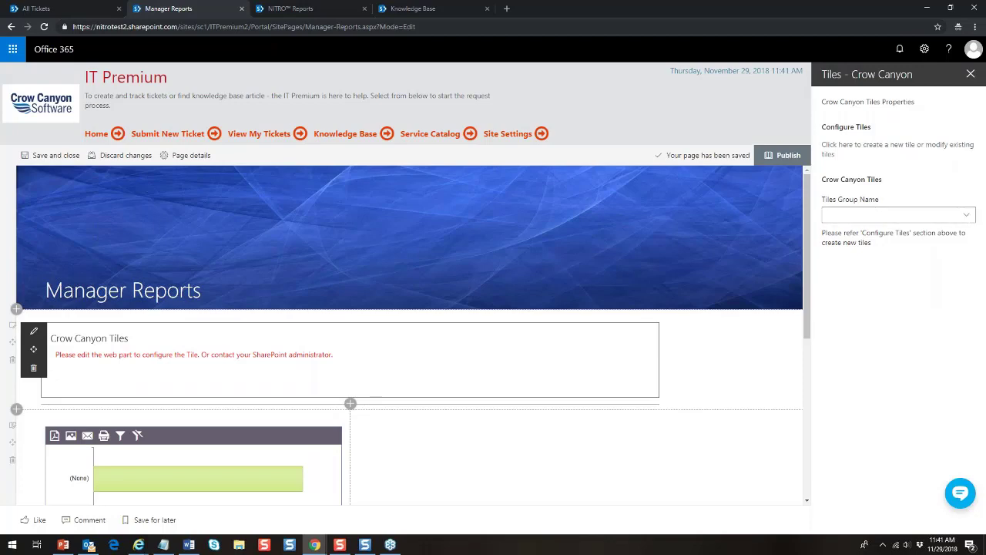
{"action": "left_click", "coordinate": [899, 144]}
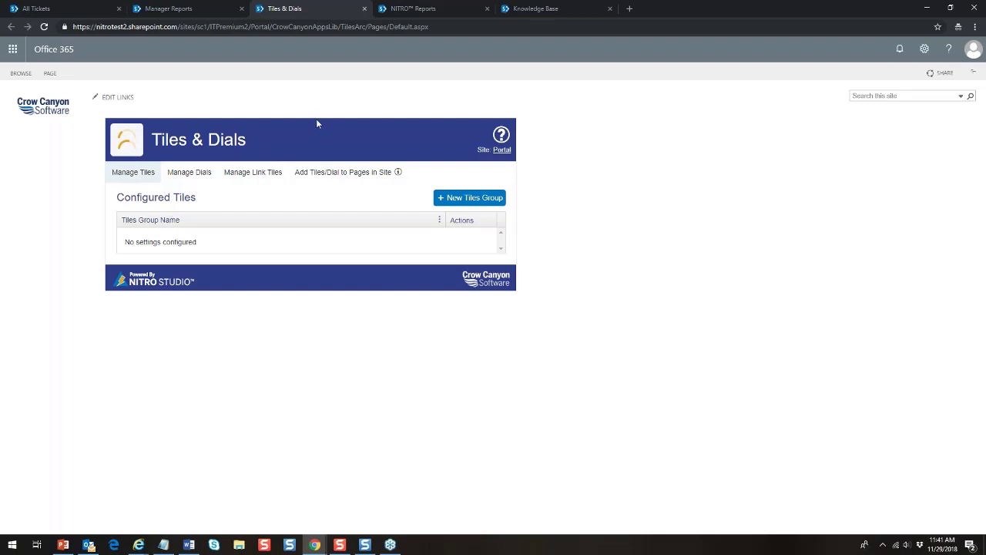
{"action": "left_click", "coordinate": [80, 14]}
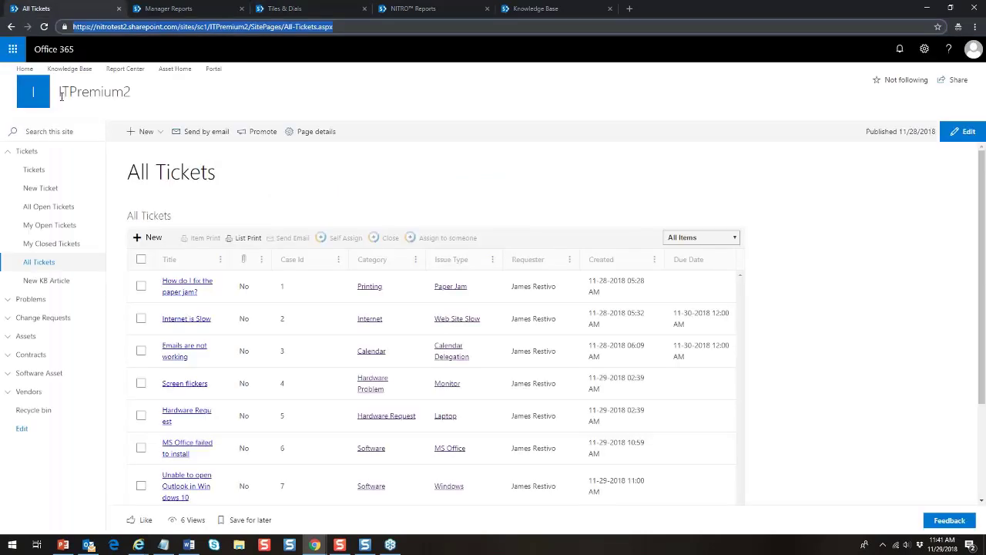
{"action": "left_click", "coordinate": [27, 70]}
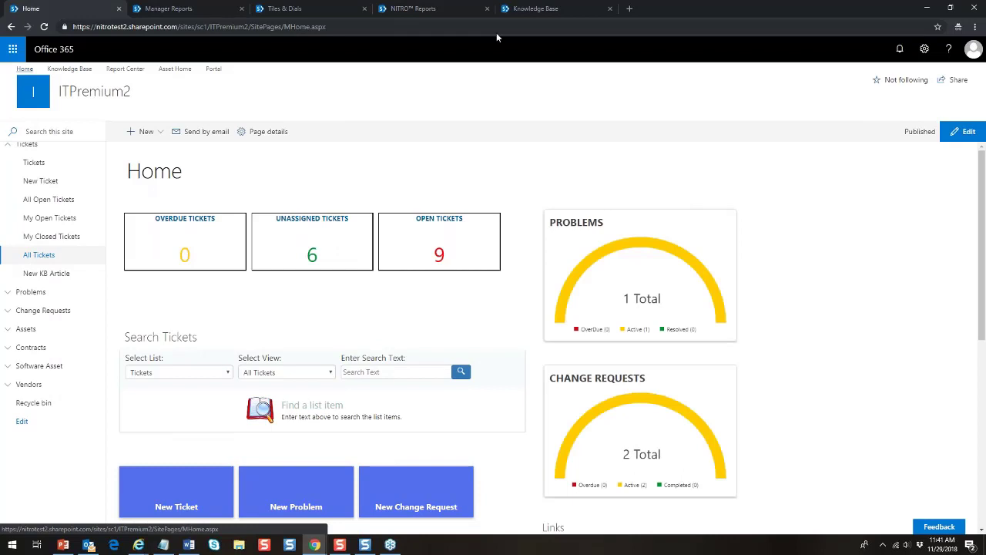
Step: Return to the Manager Reports page and delete the Crow Canyon Tiles web part
{"action": "left_click", "coordinate": [204, 14]}
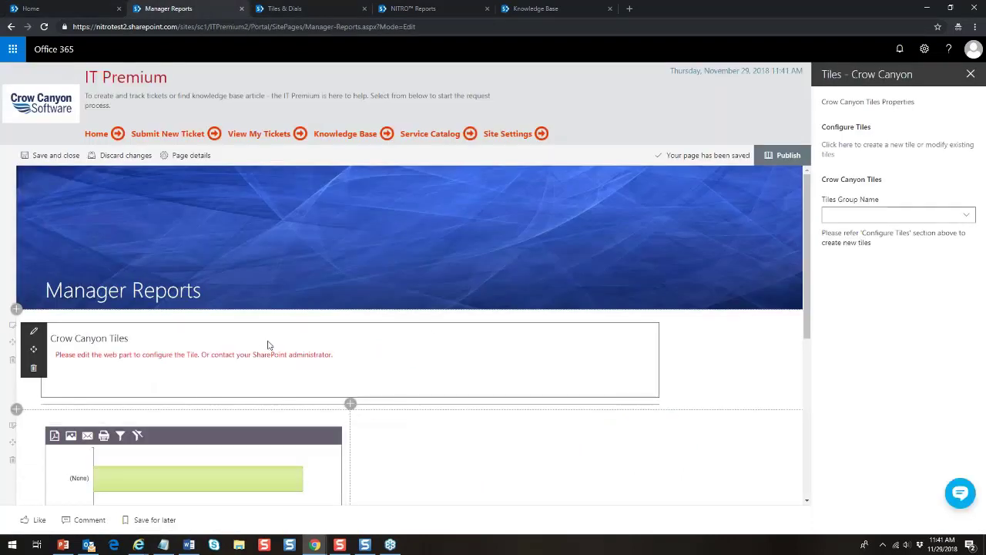
{"action": "left_click", "coordinate": [33, 367]}
{"action": "left_click", "coordinate": [488, 310]}
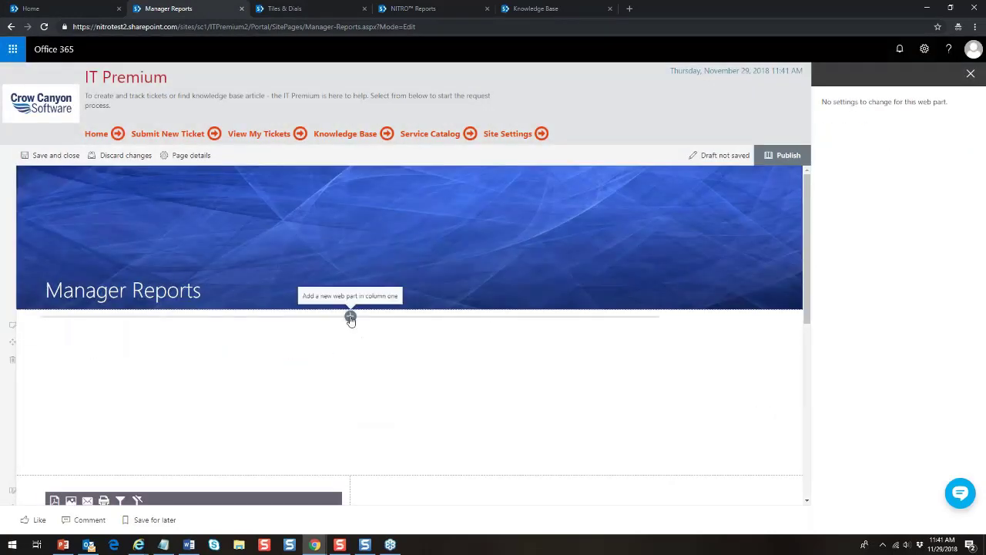
Step: Add an Embed web part to the empty section and paste the iframe code of Crow Canyon's IT Help Desk and Asset Management video
{"action": "left_click", "coordinate": [351, 317]}
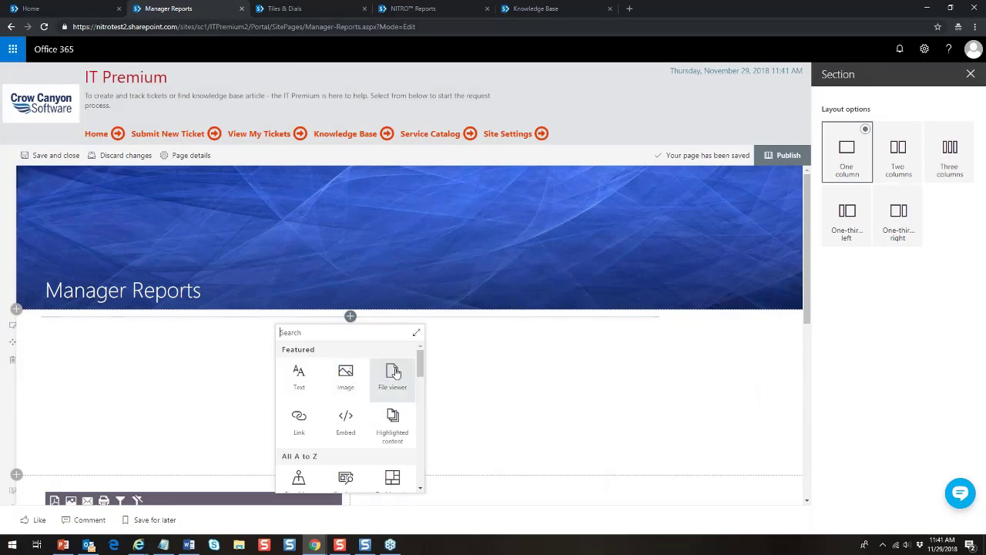
{"action": "left_click", "coordinate": [416, 332]}
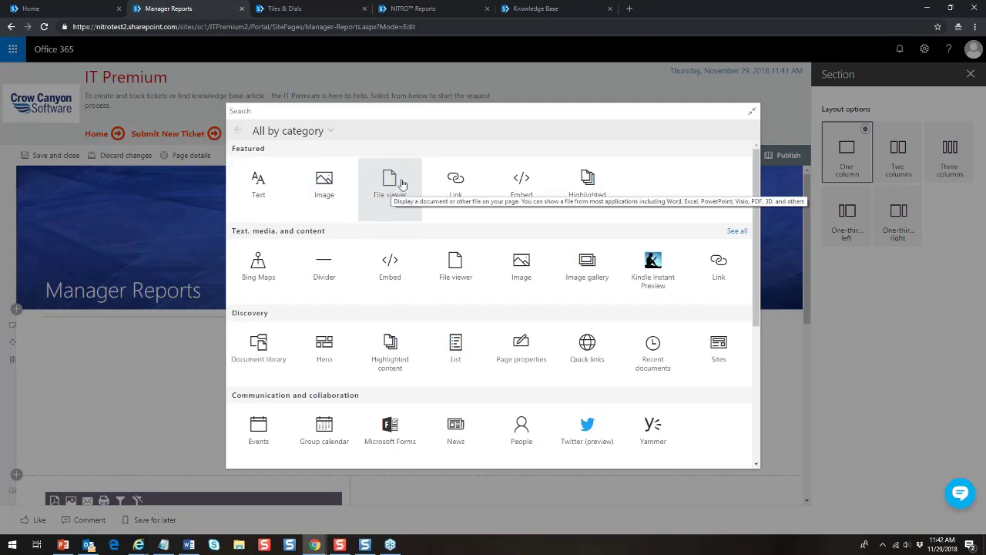
{"action": "left_click", "coordinate": [522, 185]}
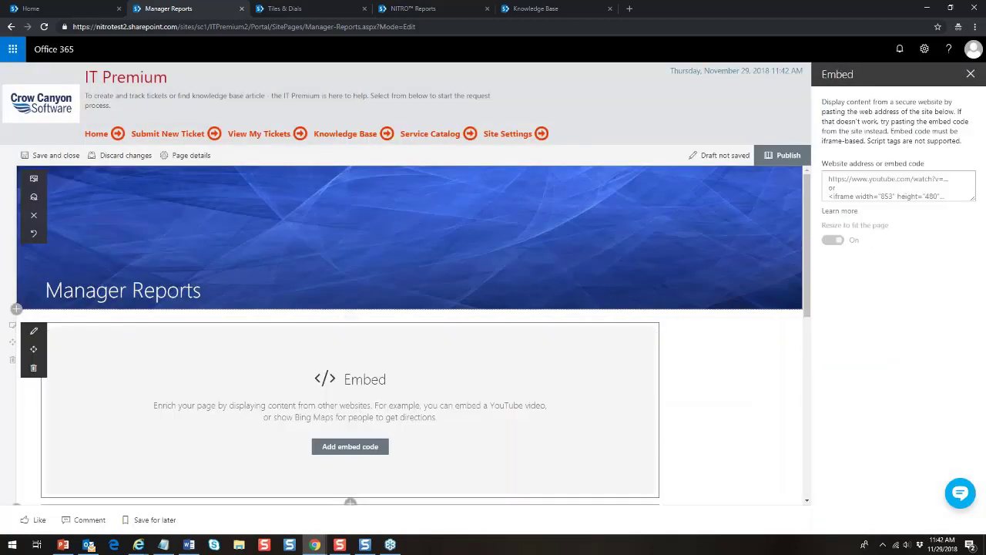
{"action": "key", "text": "Print"}
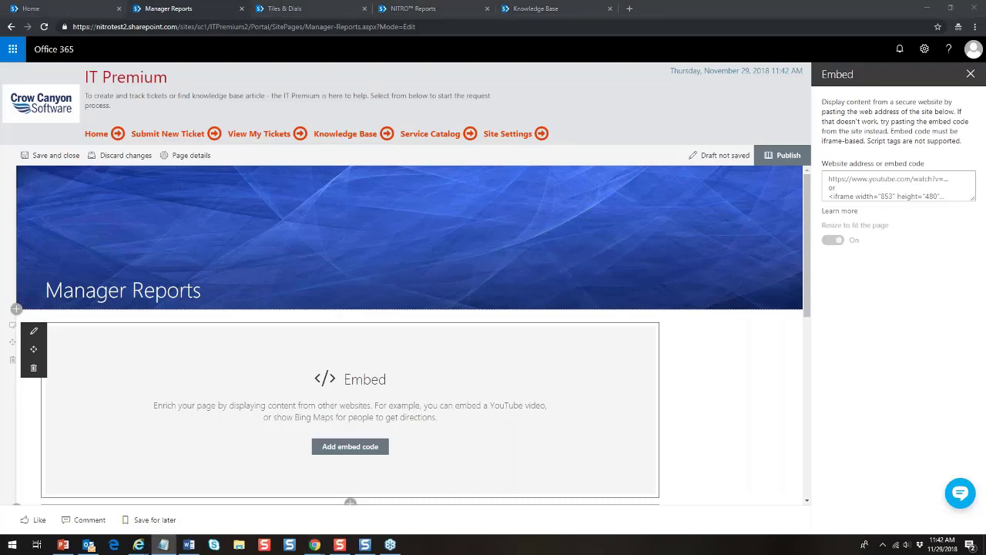
{"action": "left_click", "coordinate": [878, 184]}
{"action": "key", "text": "ctrl+v"}
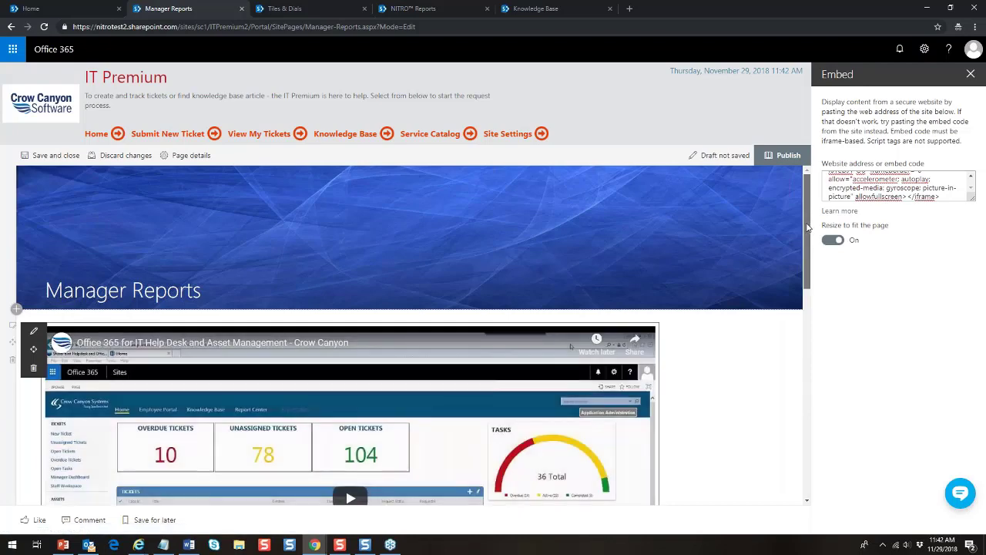
Step: Change the layout of the video section to Two columns
{"action": "mouse_move", "coordinate": [807, 227]}
{"action": "left_mouse_down"}
{"action": "mouse_move", "coordinate": [814, 347]}
{"action": "mouse_move", "coordinate": [825, 304]}
{"action": "mouse_move", "coordinate": [818, 236]}
{"action": "left_mouse_up"}
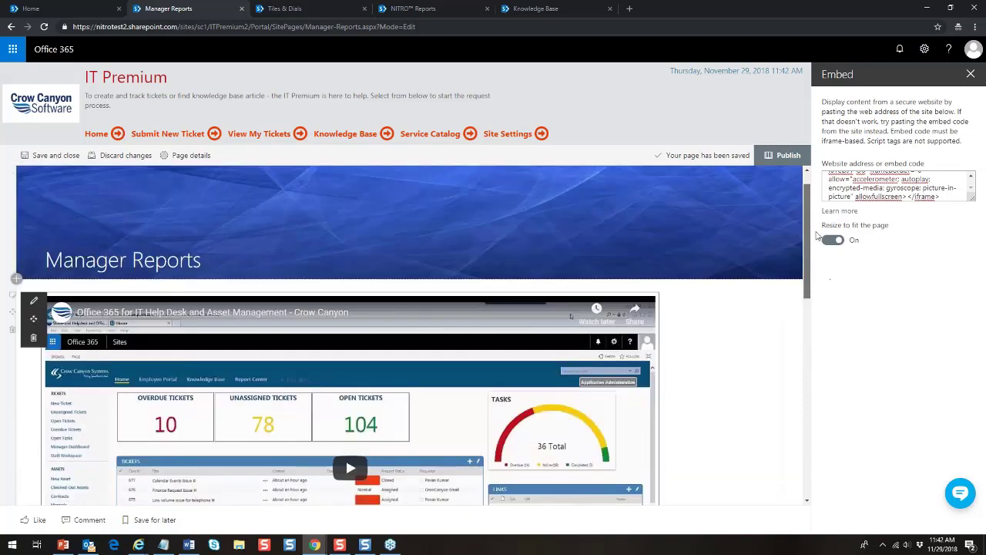
{"action": "left_click", "coordinate": [587, 287]}
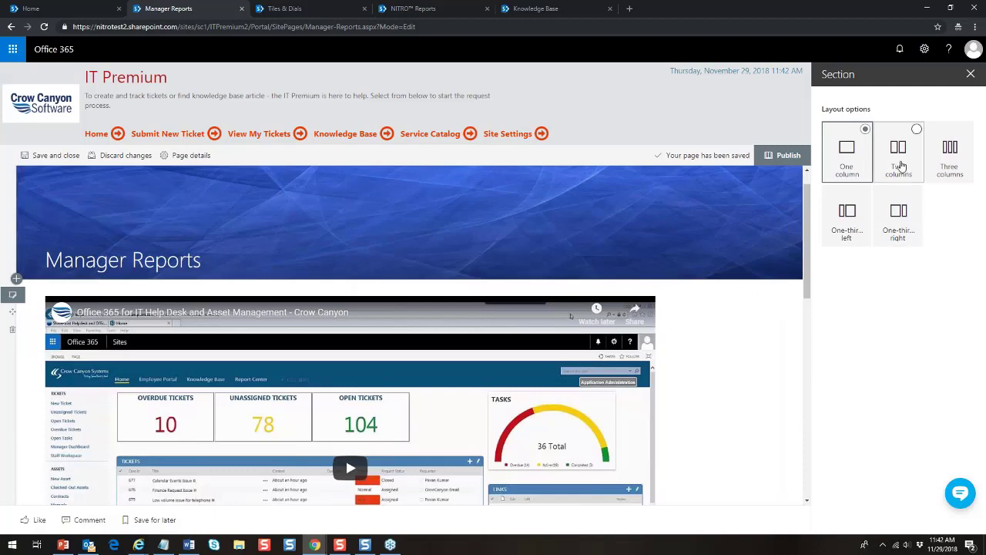
{"action": "left_click", "coordinate": [900, 137]}
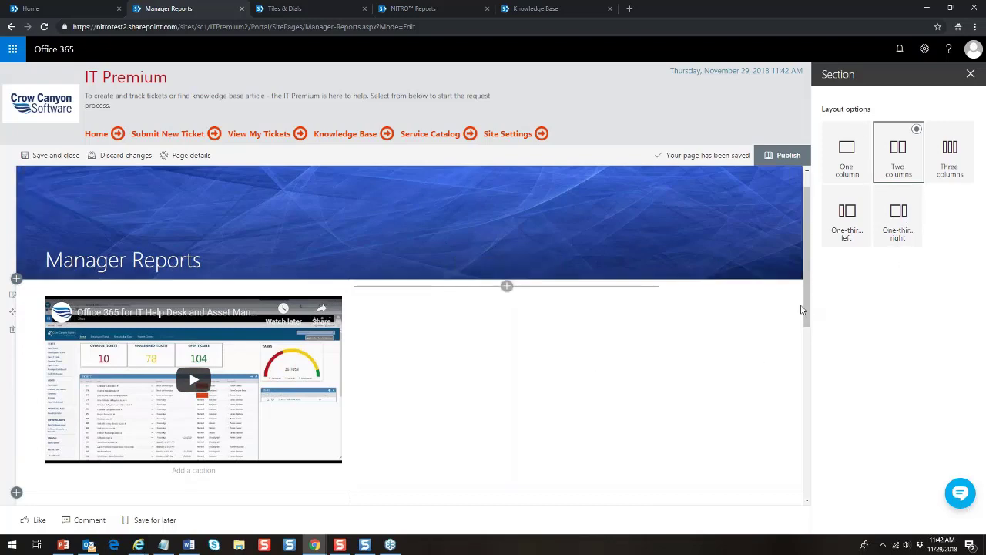
Step: Move the Staff Load report section above the video section and review the new order
{"action": "left_click_drag", "start_coordinate": [807, 310], "coordinate": [806, 322]}
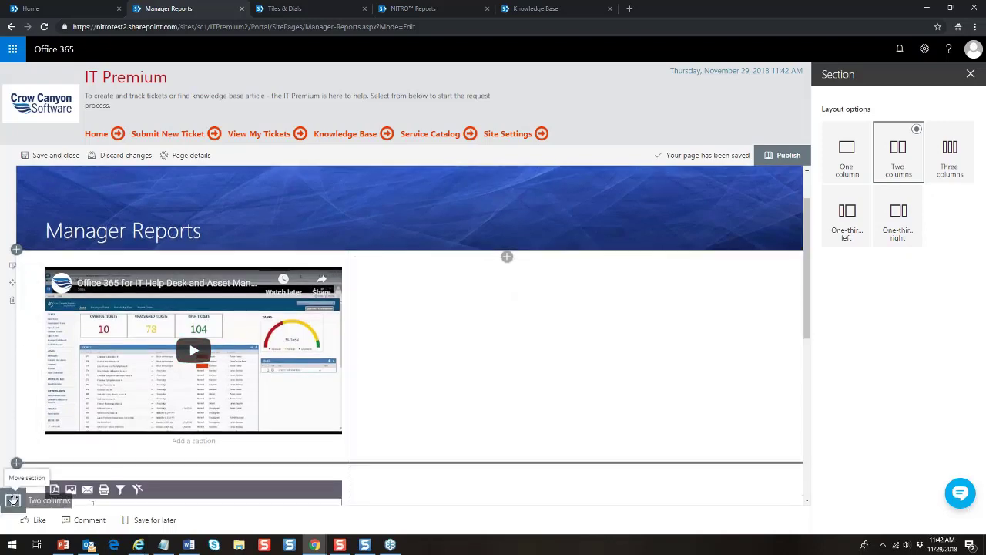
{"action": "scroll", "coordinate": [14, 497], "scroll_direction": "down", "scroll_amount": 1}
{"action": "scroll", "coordinate": [13, 462], "scroll_direction": "down", "scroll_amount": 1}
{"action": "scroll", "coordinate": [15, 208], "scroll_direction": "up", "scroll_amount": 1}
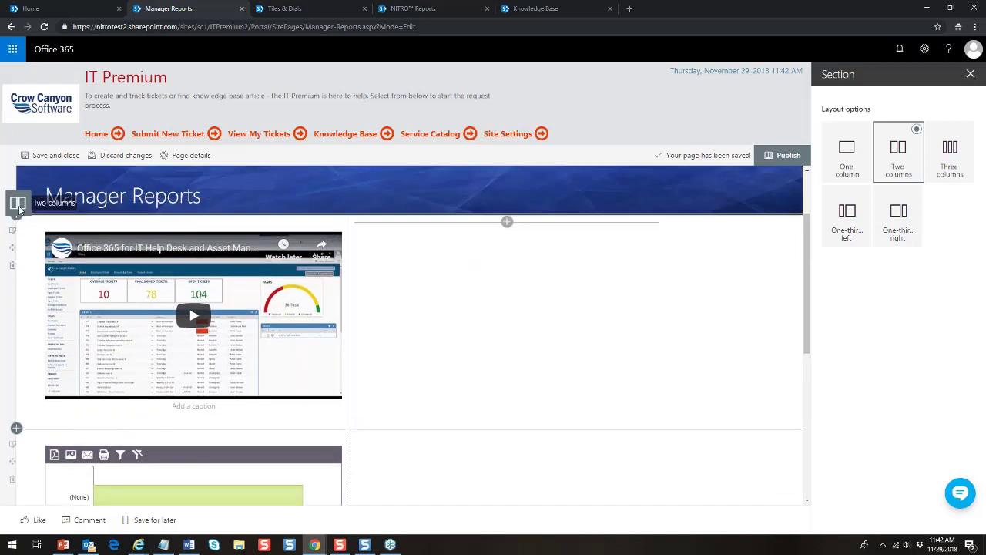
{"action": "left_click", "coordinate": [92, 229]}
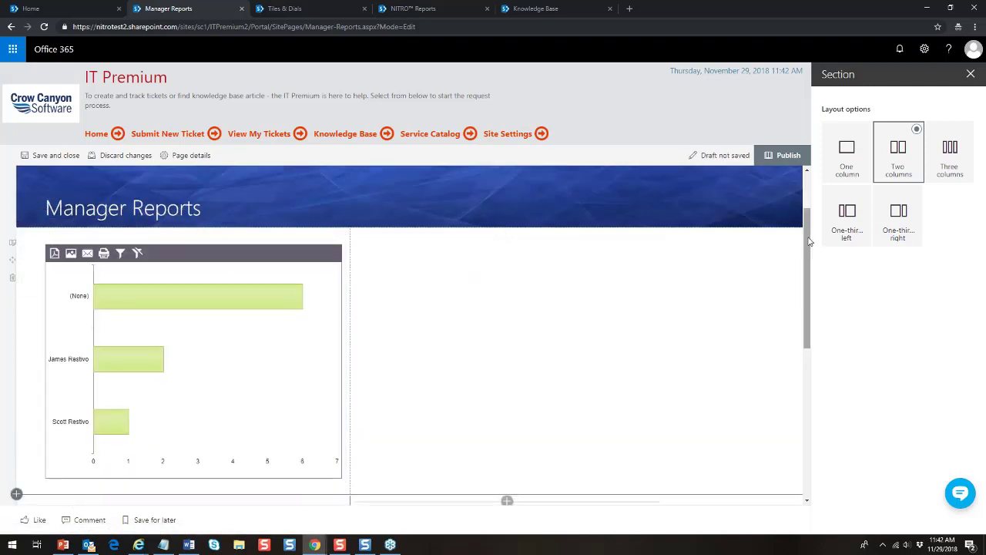
{"action": "scroll", "coordinate": [806, 243], "scroll_direction": "down", "scroll_amount": 3}
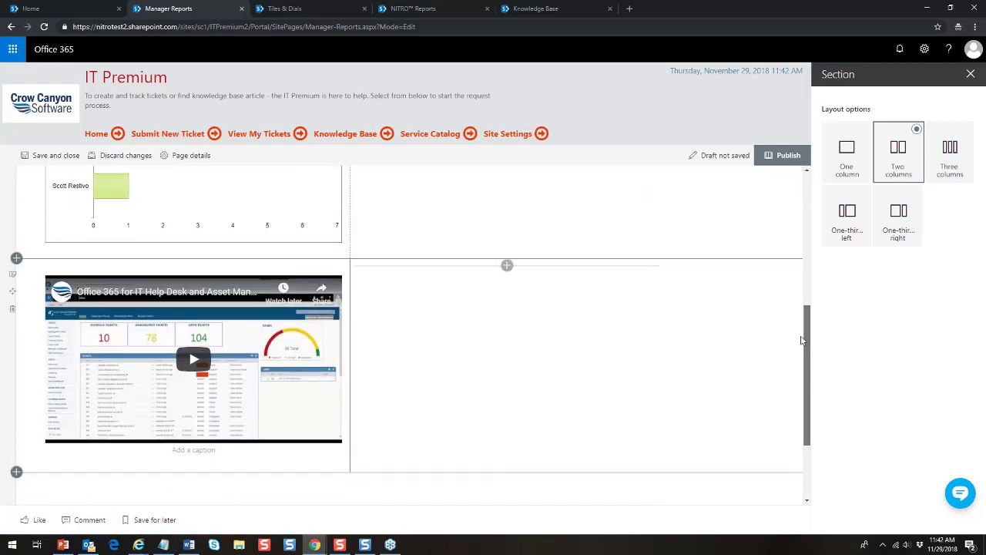
Step: Close the section layout options and add a Link web part to the empty column beside the Staff Load chart
{"action": "scroll", "coordinate": [809, 250], "scroll_direction": "up", "scroll_amount": 3}
{"action": "left_click_drag", "start_coordinate": [810, 254], "coordinate": [807, 235]}
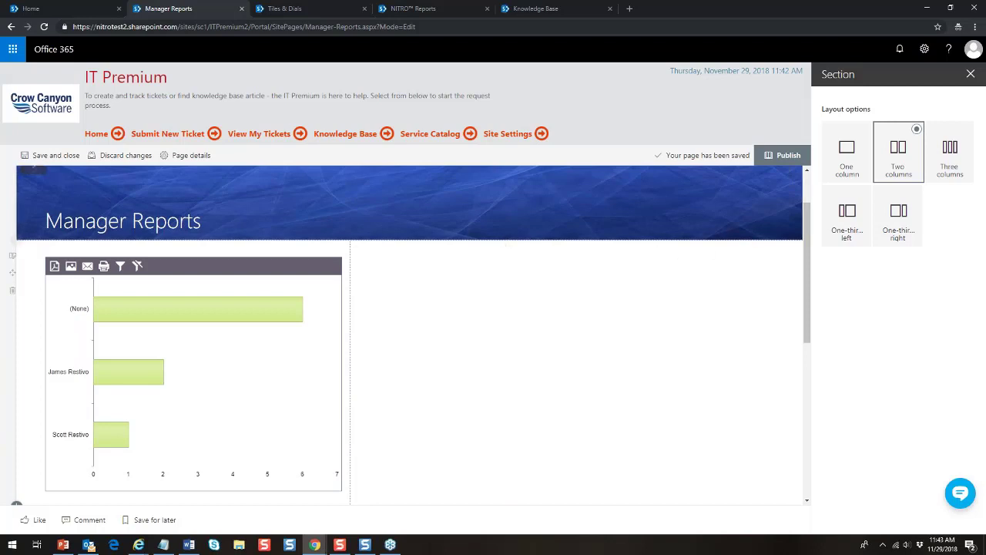
{"action": "left_click", "coordinate": [970, 74]}
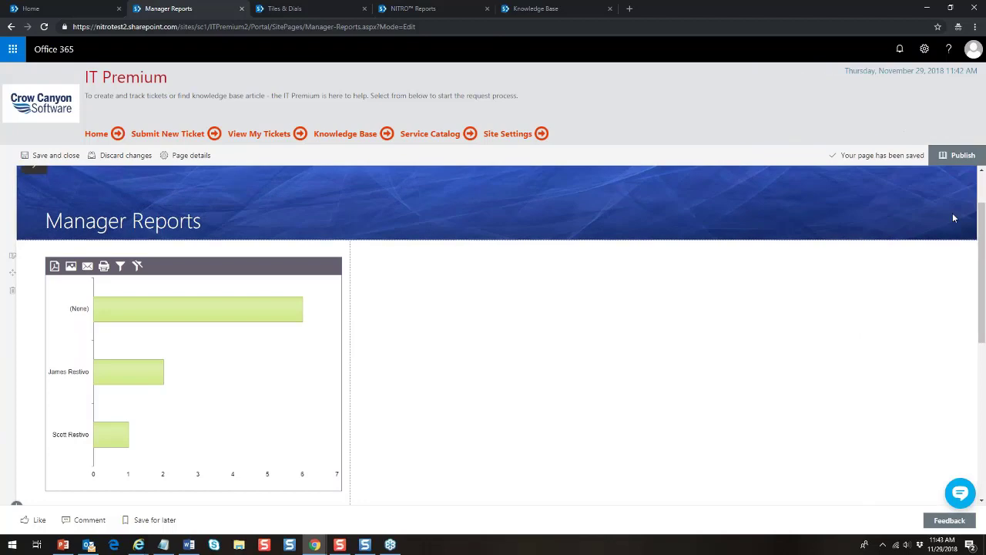
{"action": "left_click", "coordinate": [507, 246]}
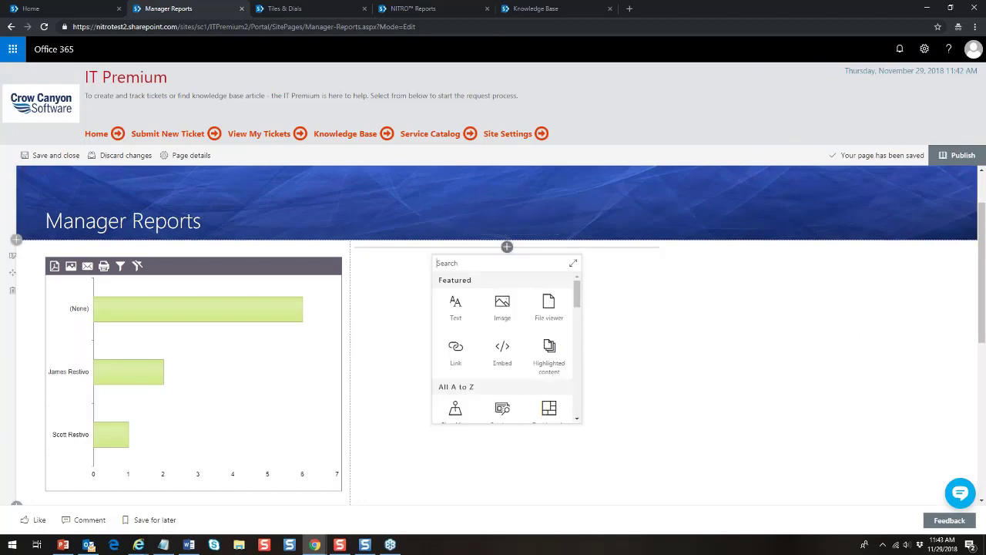
{"action": "left_click", "coordinate": [573, 263]}
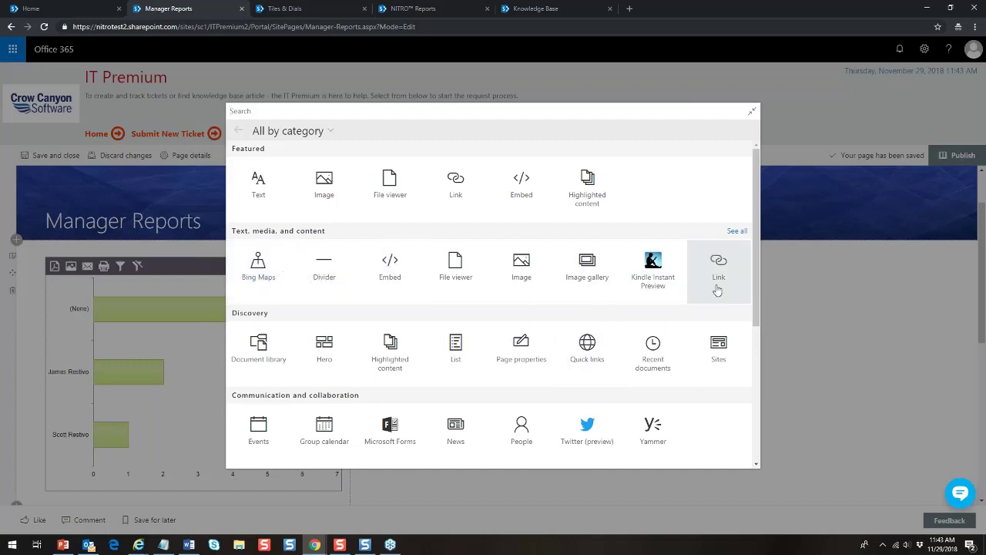
{"action": "left_click", "coordinate": [457, 184]}
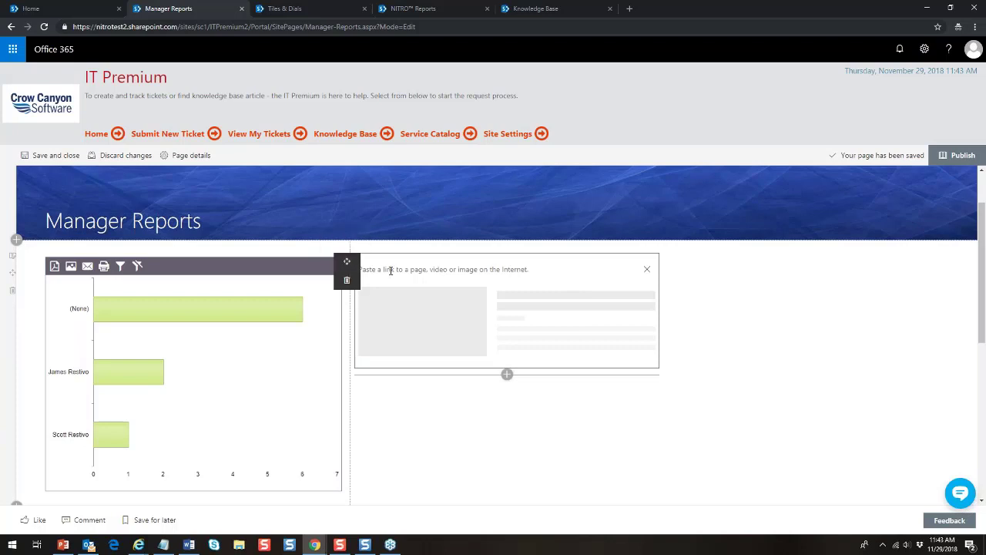
{"action": "type", "text": "ww"}
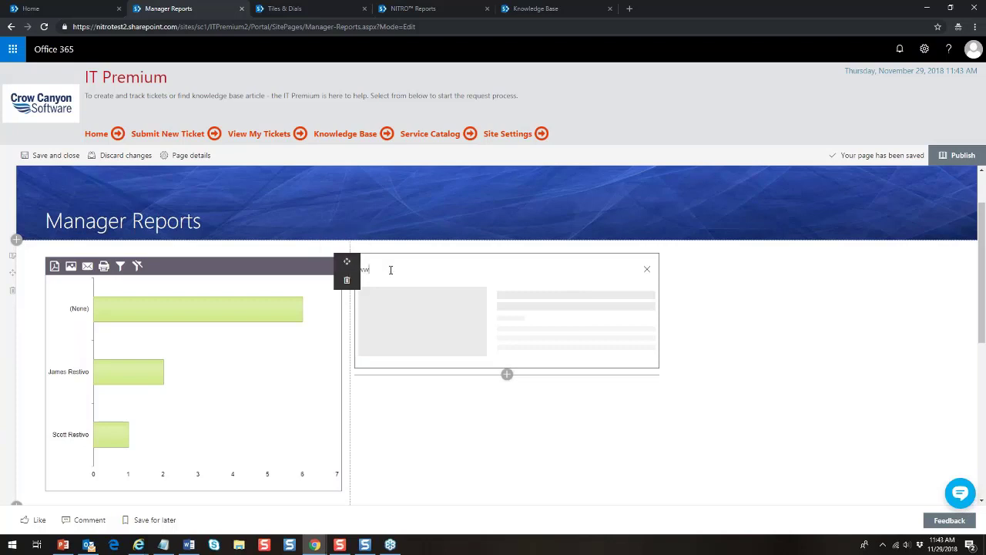
{"action": "type", "text": "w.nitro.studio"}
{"action": "left_click", "coordinate": [391, 270]}
{"action": "type", "text": "."}
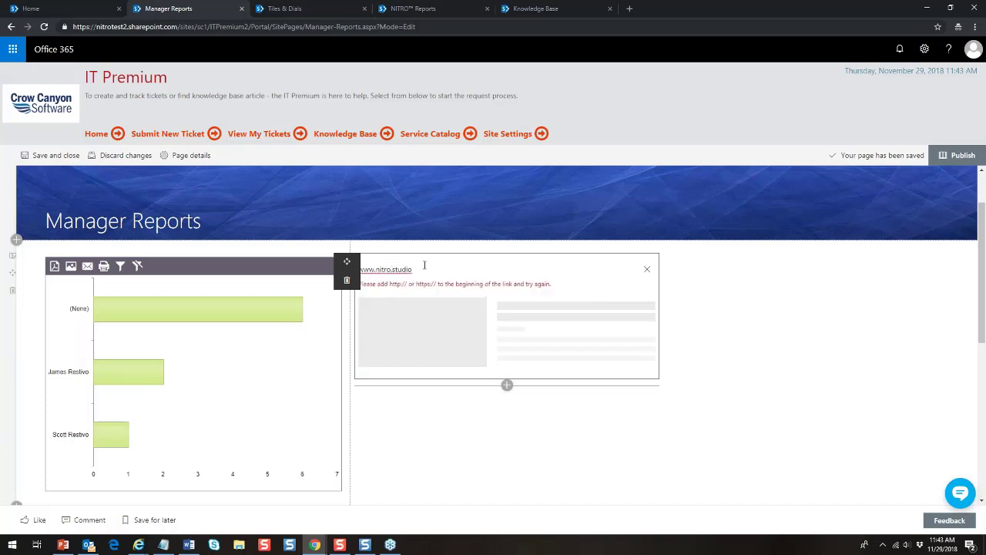
{"action": "key", "text": "Home"}
{"action": "type", "text": "https://"}
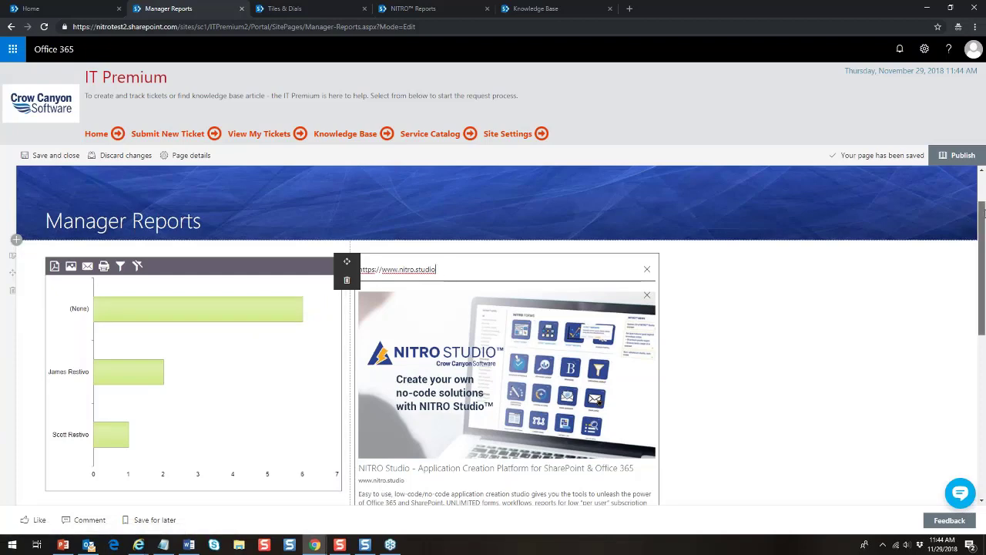
{"action": "scroll", "coordinate": [956, 246], "scroll_direction": "down", "scroll_amount": 2}
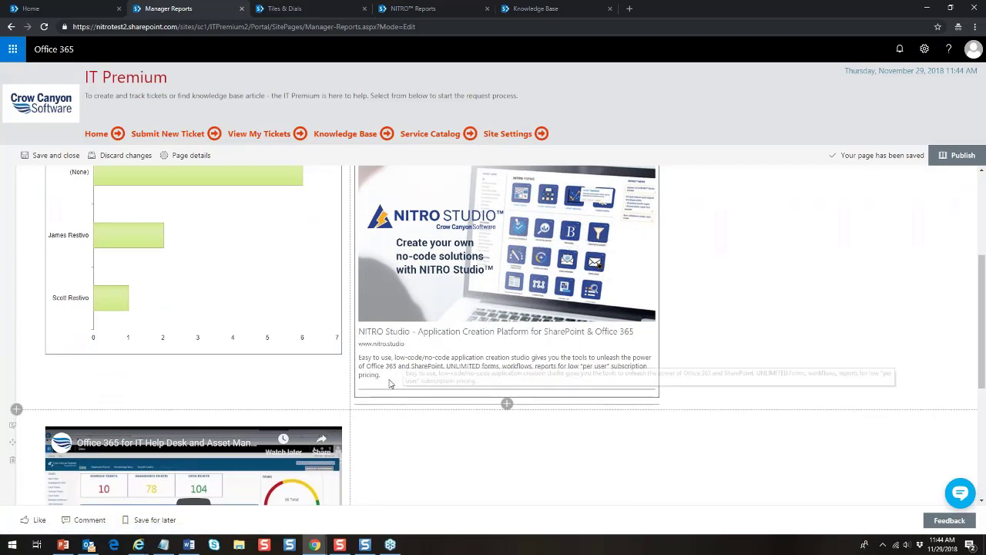
{"action": "left_click_drag", "start_coordinate": [385, 377], "coordinate": [364, 356]}
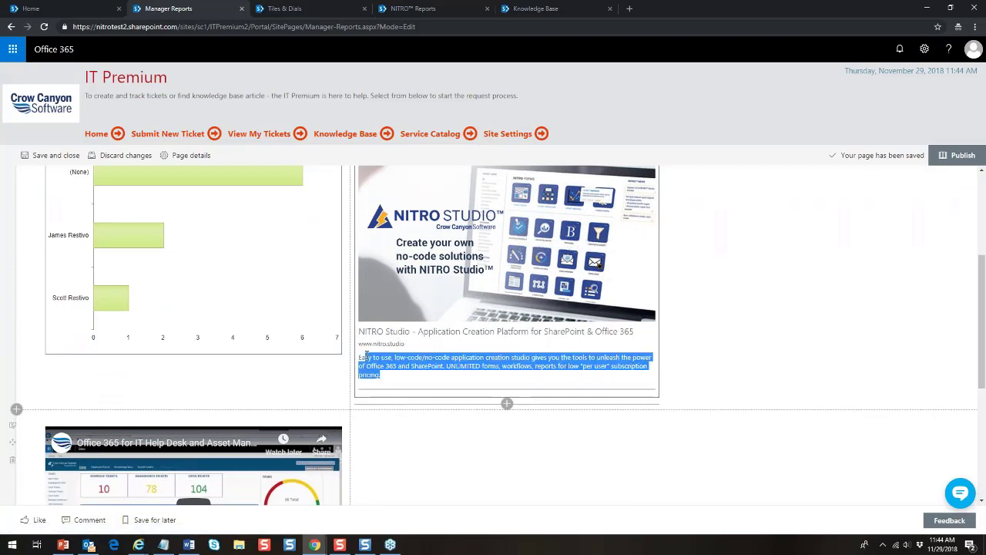
{"action": "left_click", "coordinate": [308, 398]}
{"action": "left_click_drag", "start_coordinate": [983, 290], "coordinate": [973, 217]}
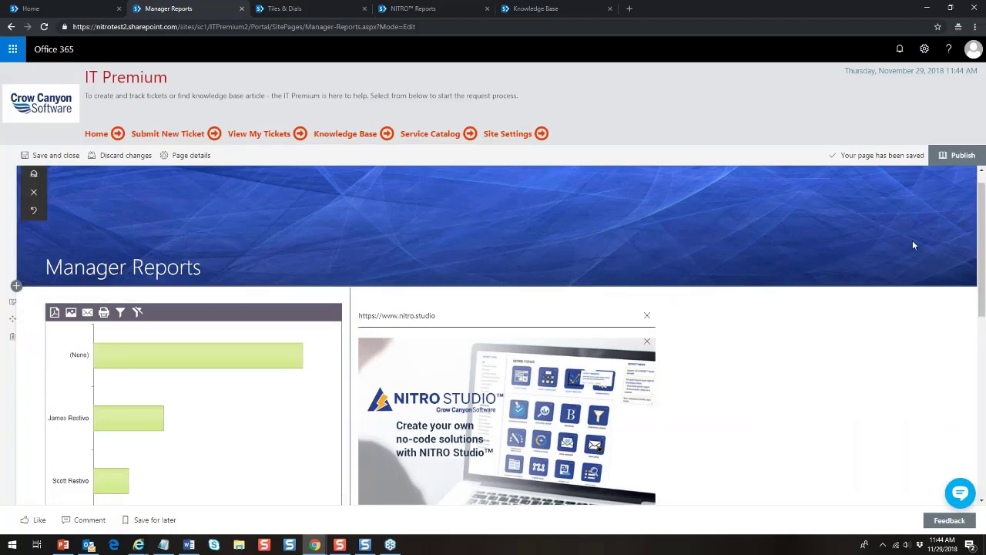
{"action": "scroll", "coordinate": [982, 235], "scroll_direction": "down", "scroll_amount": 4}
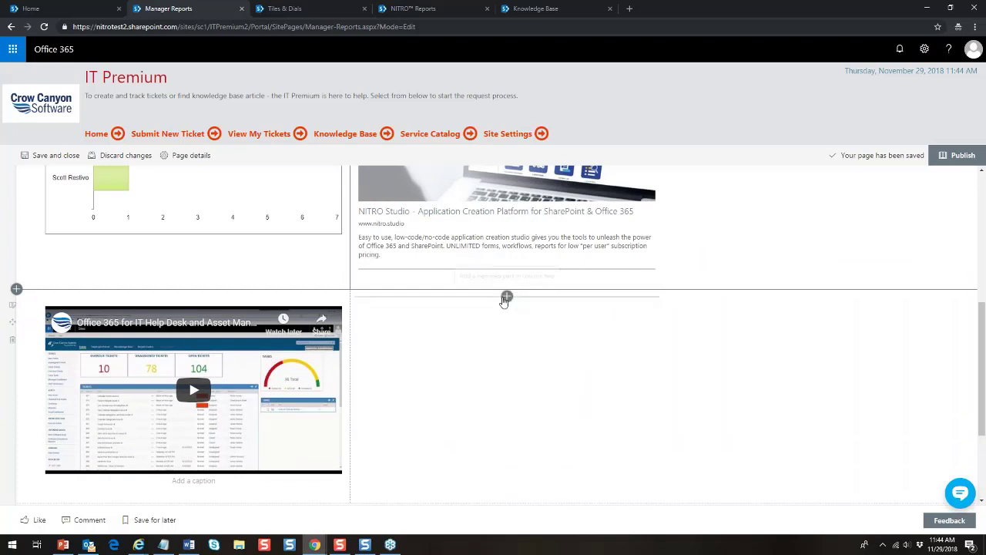
{"action": "left_click", "coordinate": [506, 297]}
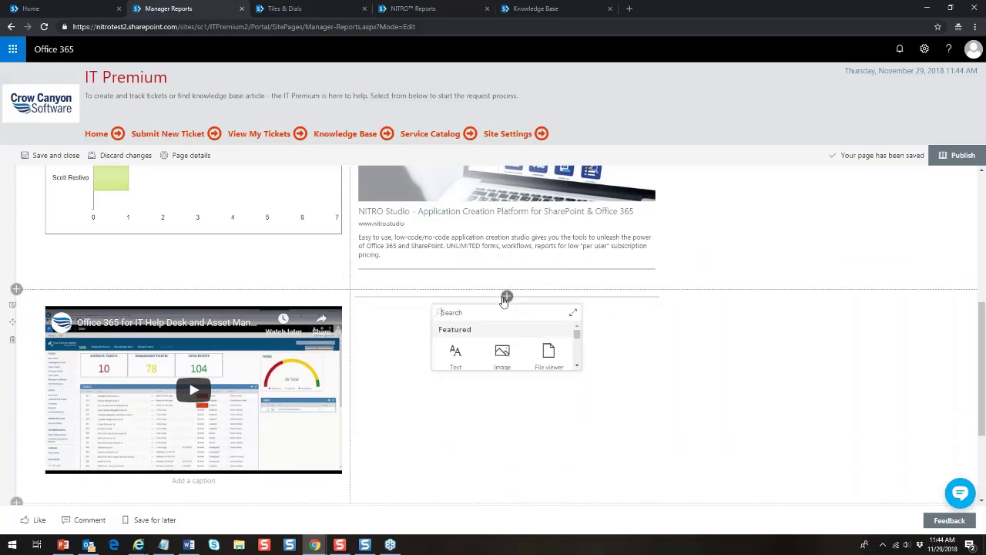
{"action": "left_click", "coordinate": [665, 336]}
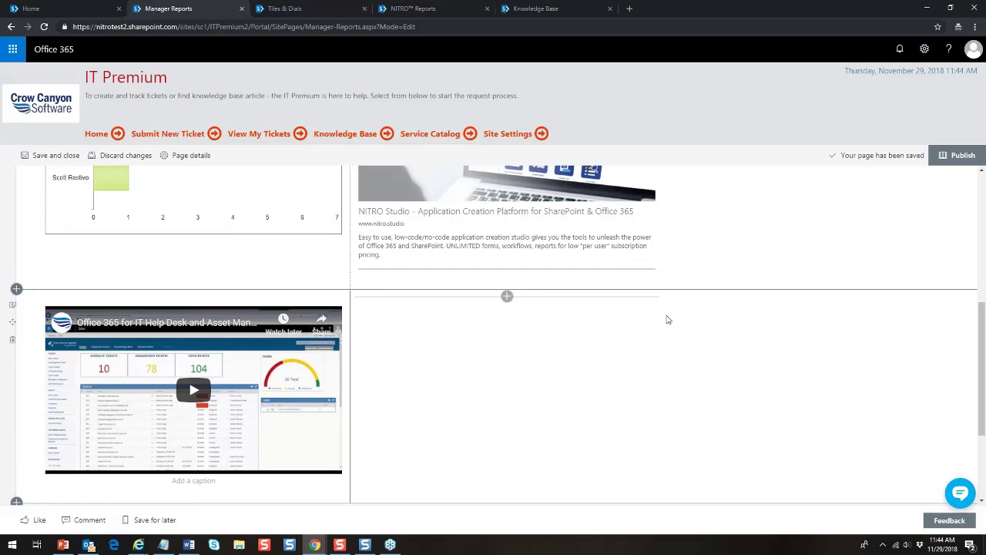
{"action": "left_click_drag", "start_coordinate": [982, 317], "coordinate": [981, 183]}
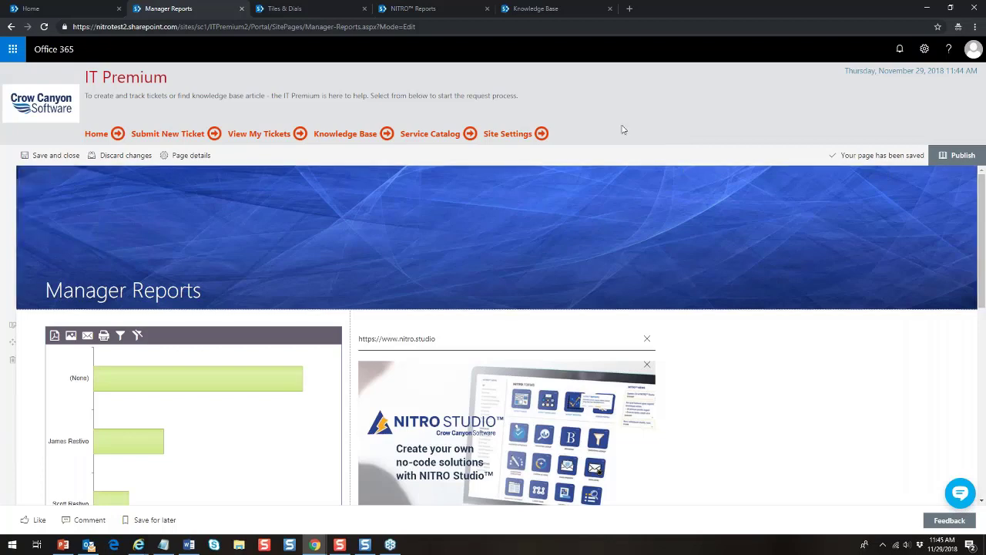
Step: Open the Support Bot chat on the Manager Reports page and send the messages "hi" and "my email is not working"
{"action": "left_click", "coordinate": [959, 500]}
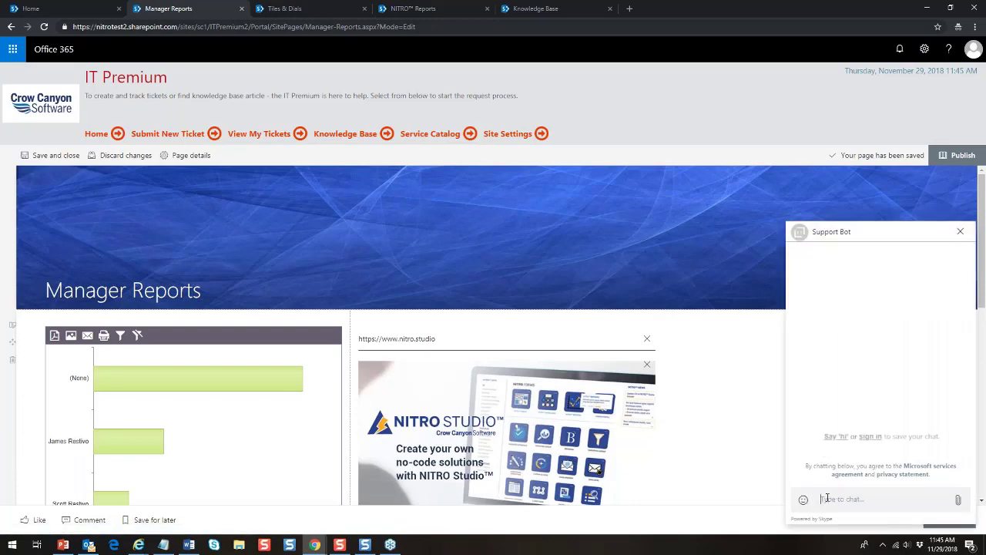
{"action": "type", "text": "hi"}
{"action": "key", "text": "Return"}
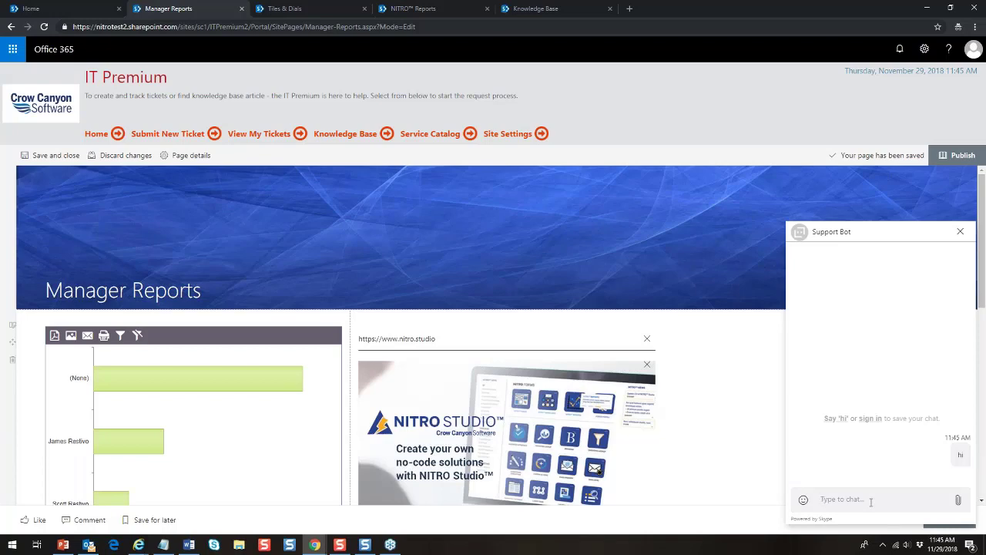
{"action": "type", "text": "email n"}
{"action": "key", "text": "BackSpace"}
{"action": "key", "text": "BackSpace"}
{"action": "key", "text": "BackSpace"}
{"action": "key", "text": "BackSpace"}
{"action": "key", "text": "BackSpace"}
{"action": "type", "text": "my email is not working"}
{"action": "key", "text": "Return"}
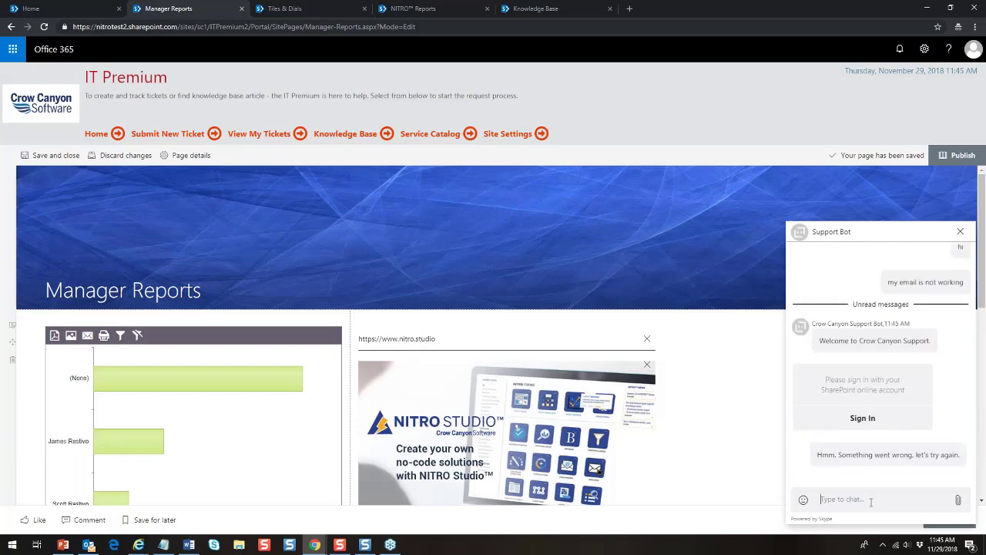
Step: Try to sign in to the Support Bot with the already signed-in Microsoft account
{"action": "left_click", "coordinate": [883, 424]}
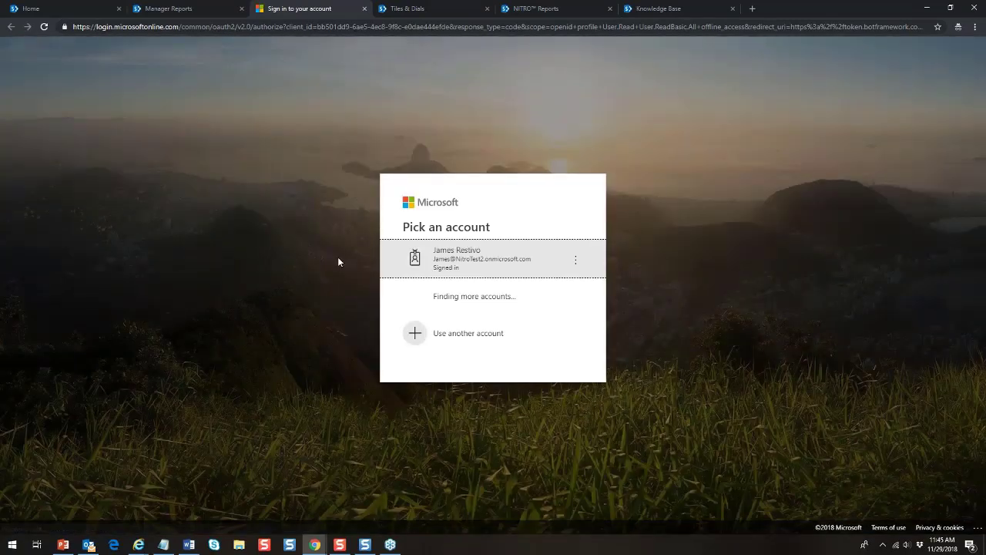
{"action": "left_click", "coordinate": [454, 259]}
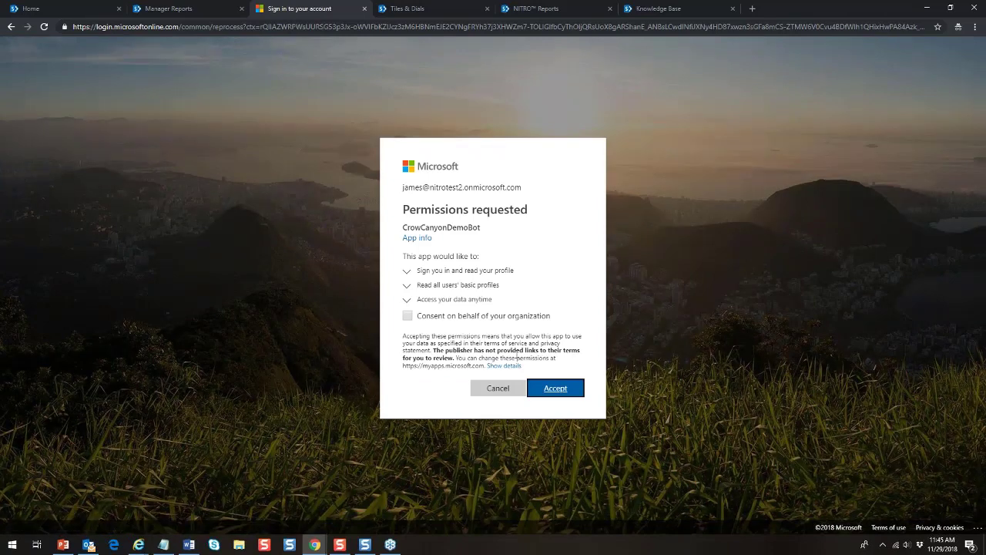
{"action": "left_click", "coordinate": [526, 395]}
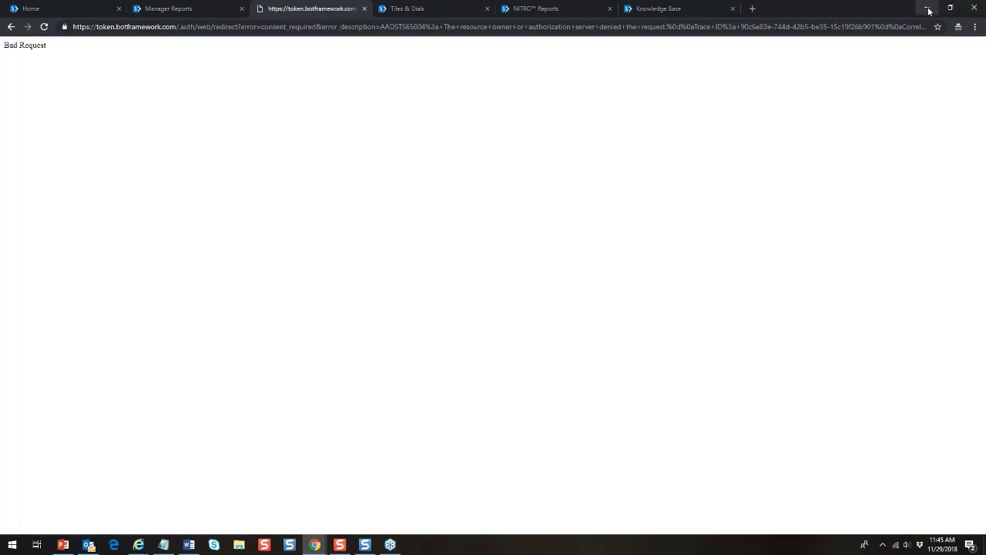
Step: Switch to the other browser window's SharePoint Home page, open the Crow Canyon Support Bot and send "hi"
{"action": "left_click", "coordinate": [84, 10]}
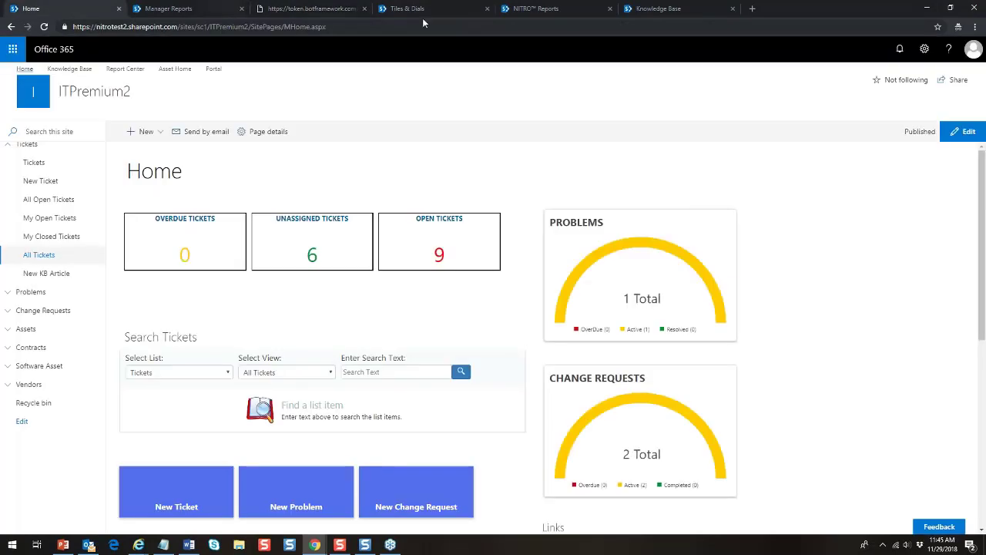
{"action": "left_click", "coordinate": [929, 8]}
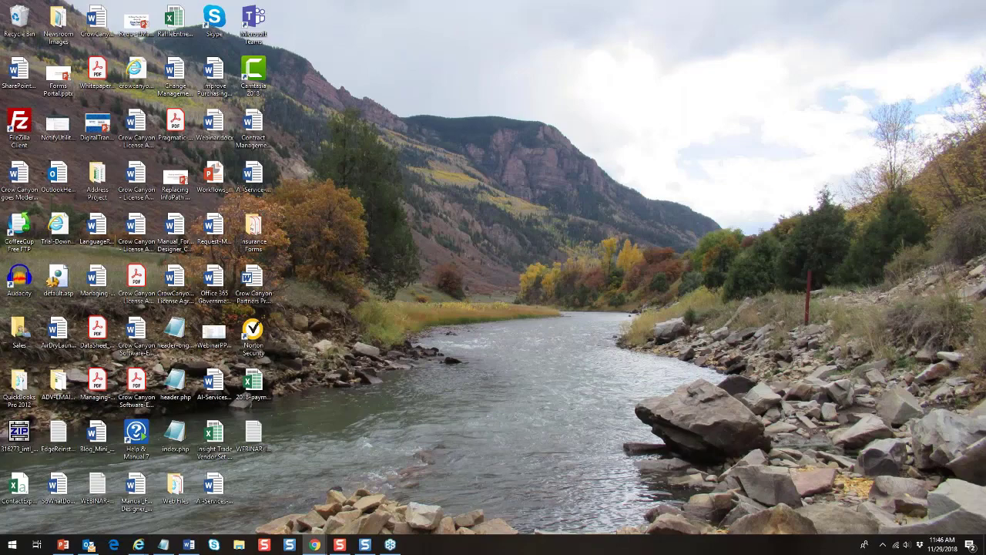
{"action": "left_click", "coordinate": [314, 545]}
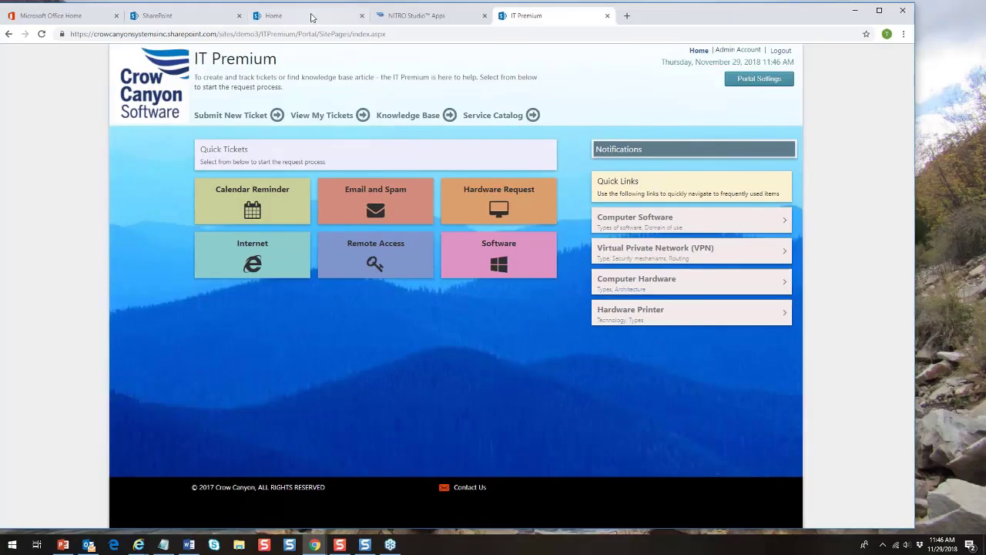
{"action": "key", "text": "ctrl+3"}
{"action": "left_click", "coordinate": [889, 489]}
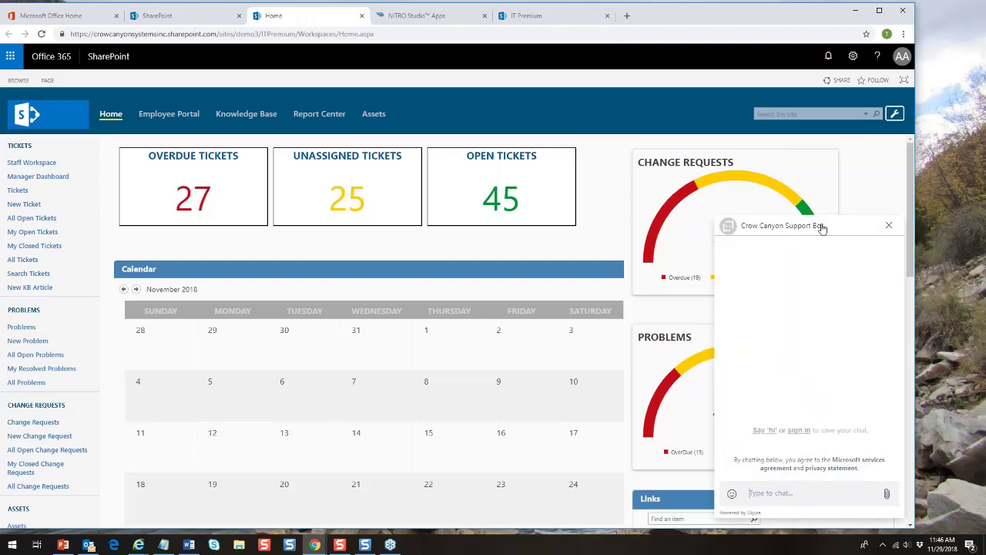
{"action": "left_click", "coordinate": [801, 494]}
{"action": "type", "text": "hi"}
{"action": "key", "text": "Return"}
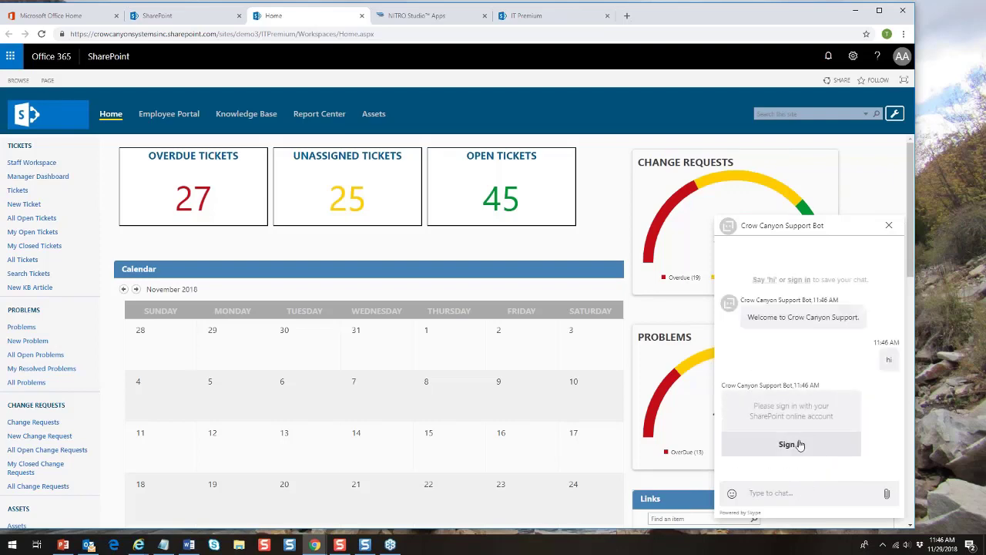
Step: Sign in to the Crow Canyon Support Bot with the Admin Account and submit the validation code in the chat
{"action": "left_click", "coordinate": [791, 444]}
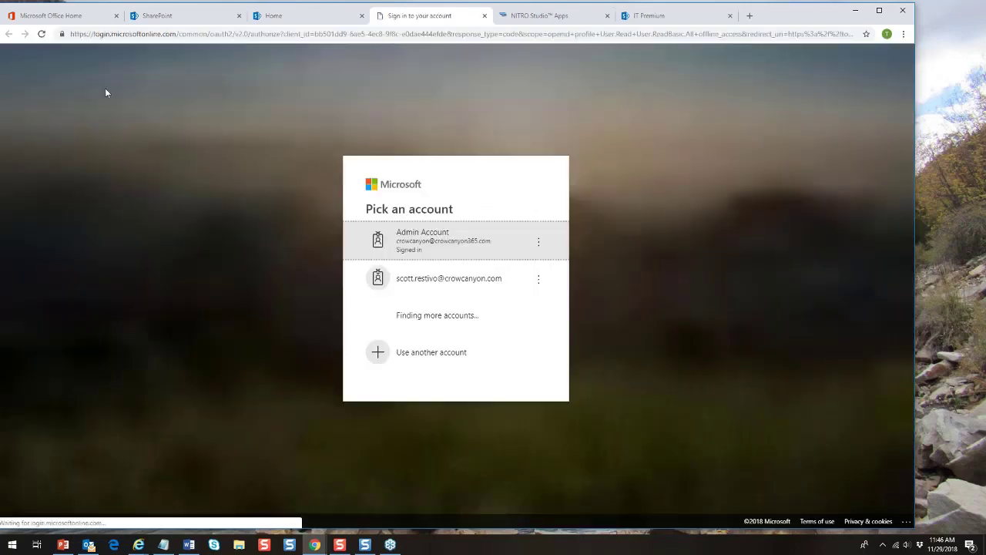
{"action": "left_click", "coordinate": [422, 248]}
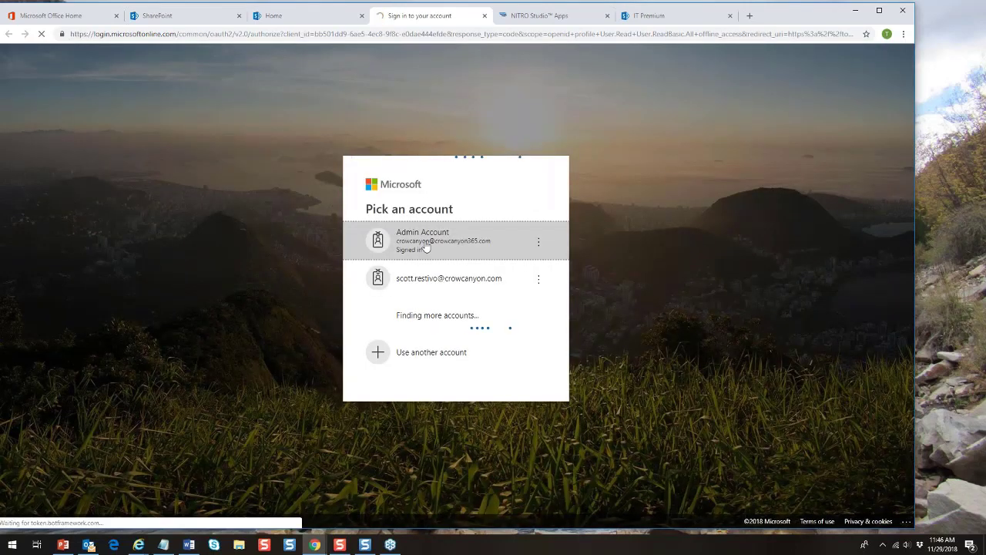
{"action": "double_click", "coordinate": [24, 71]}
{"action": "key", "text": "ctrl+c"}
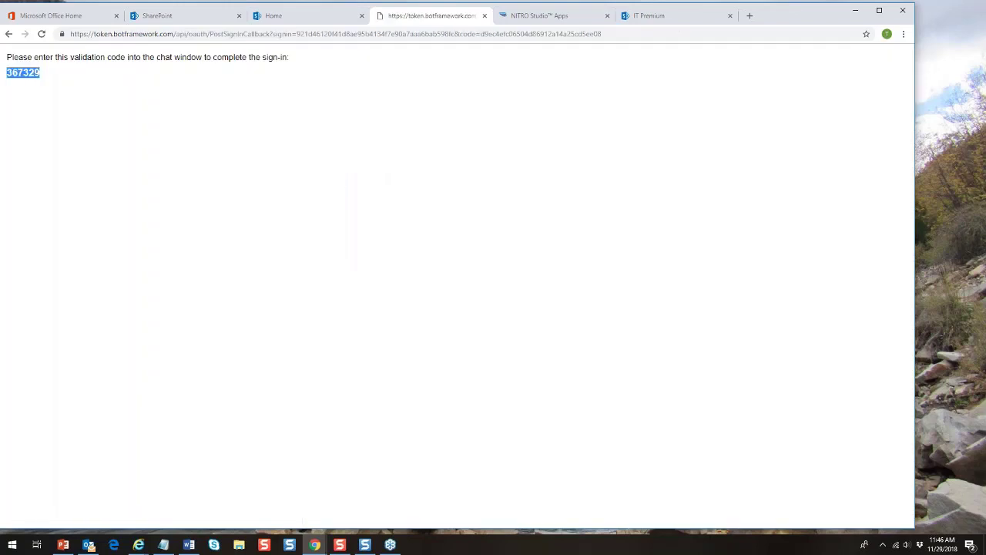
{"action": "left_click", "coordinate": [282, 21]}
{"action": "left_click", "coordinate": [796, 495]}
{"action": "key", "text": "ctrl+v"}
{"action": "key", "text": "Return"}
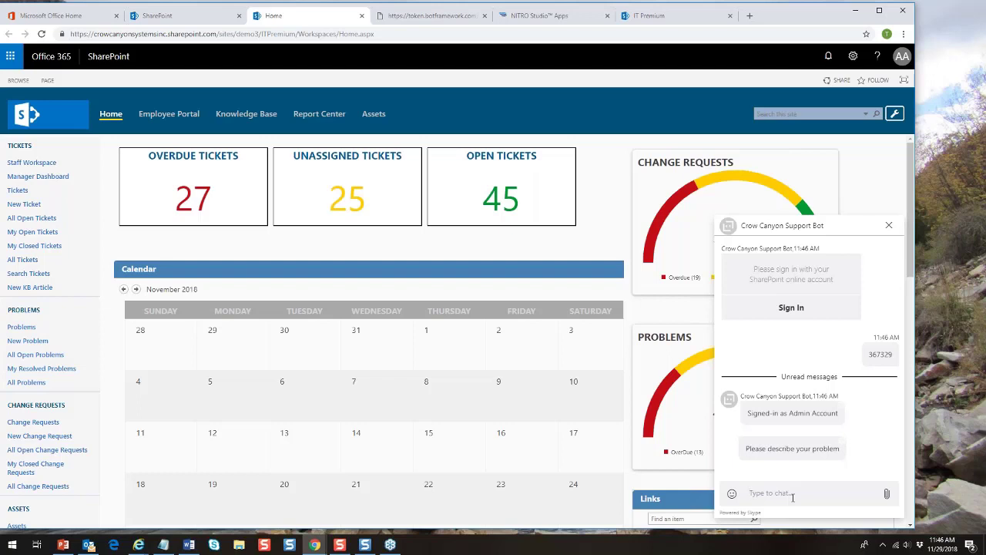
Step: Describe the problem to the support bot as "printer is not working"
{"action": "type", "text": "printer is not work"}
{"action": "key", "text": "BackSpace"}
{"action": "key", "text": "BackSpace"}
{"action": "key", "text": "BackSpace"}
{"action": "key", "text": "BackSpace"}
{"action": "key", "text": "BackSpace"}
{"action": "key", "text": "BackSpace"}
{"action": "key", "text": "BackSpace"}
{"action": "key", "text": "BackSpace"}
{"action": "key", "text": "BackSpace"}
{"action": "key", "text": "BackSpace"}
{"action": "key", "text": "BackSpace"}
{"action": "type", "text": "is not working"}
{"action": "key", "text": "Return"}
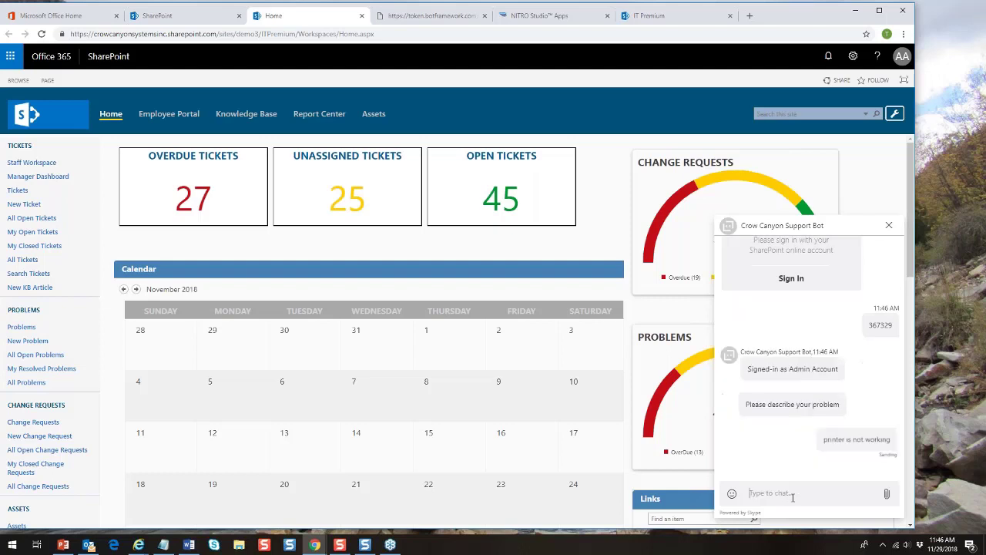
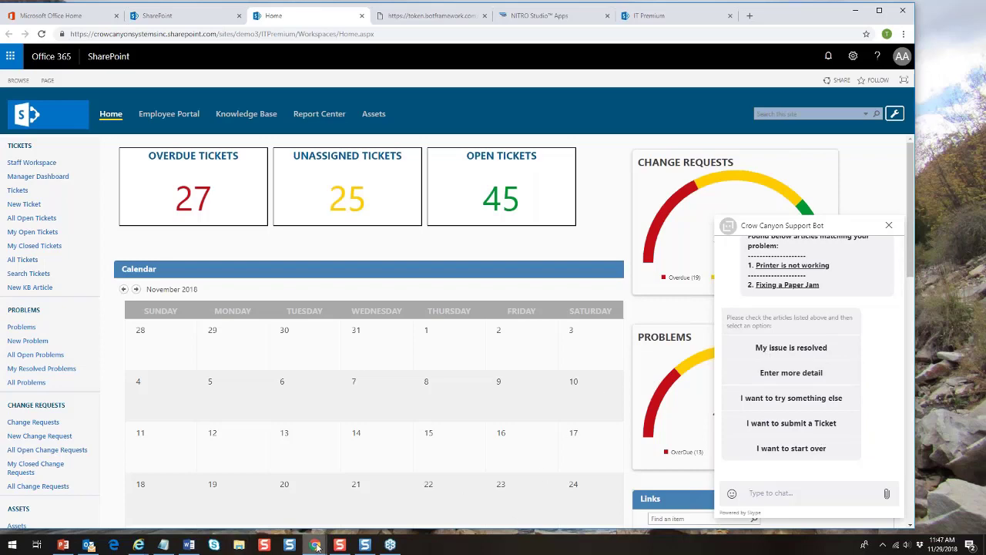
Step: Return to the Manager Reports page in the first browser window and close its Support Bot chat
{"action": "left_click", "coordinate": [374, 493]}
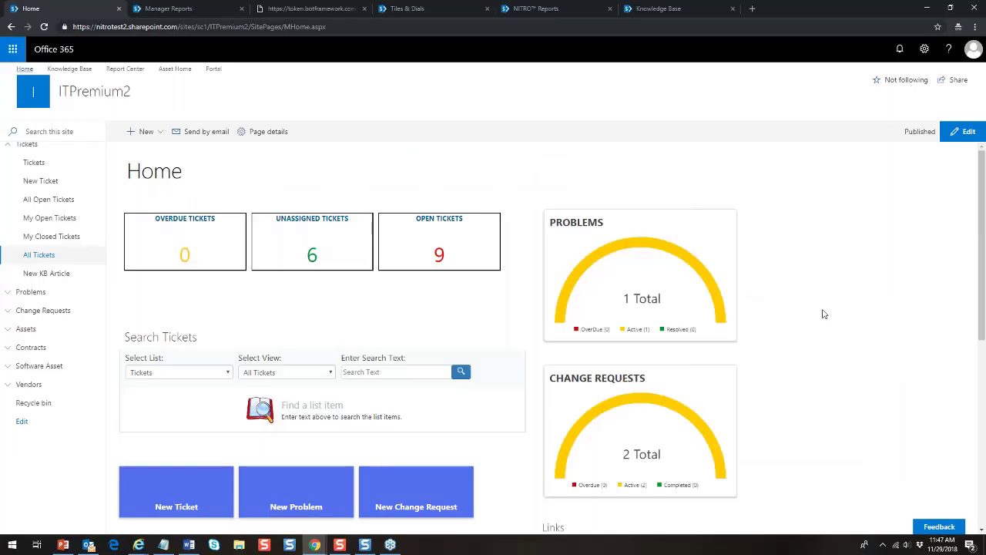
{"action": "key", "text": "alt+Tab"}
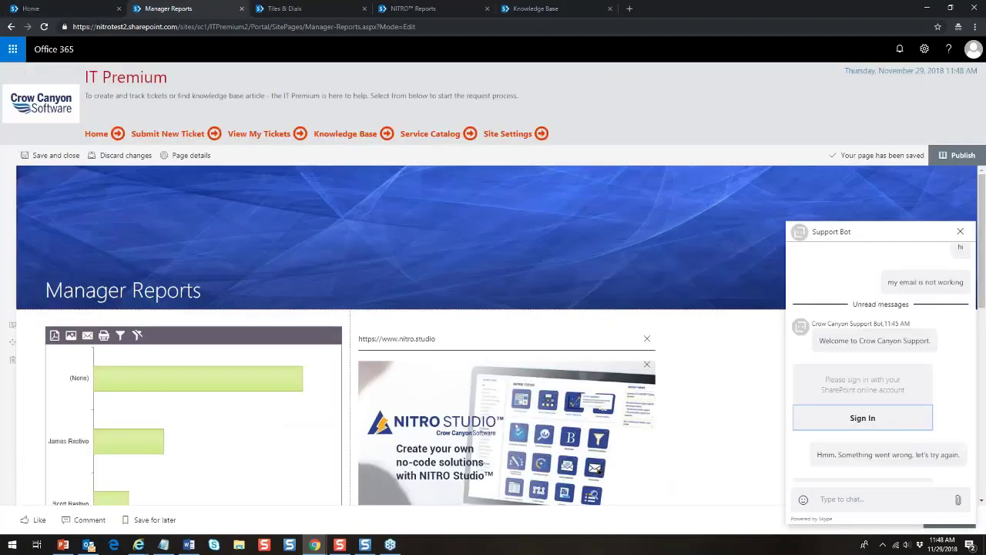
{"action": "left_click", "coordinate": [959, 232]}
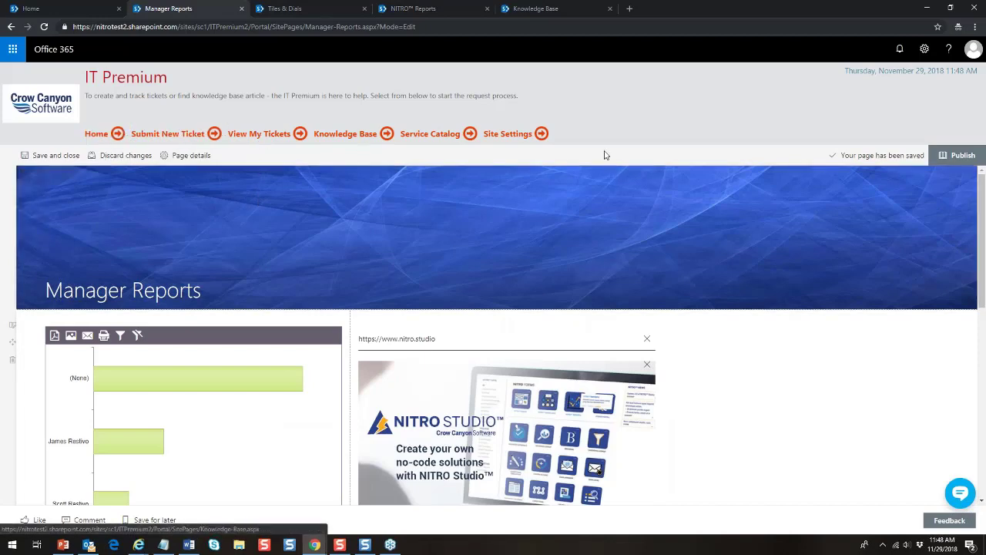
Step: Publish the Manager Reports page and copy its web address
{"action": "left_click", "coordinate": [958, 155]}
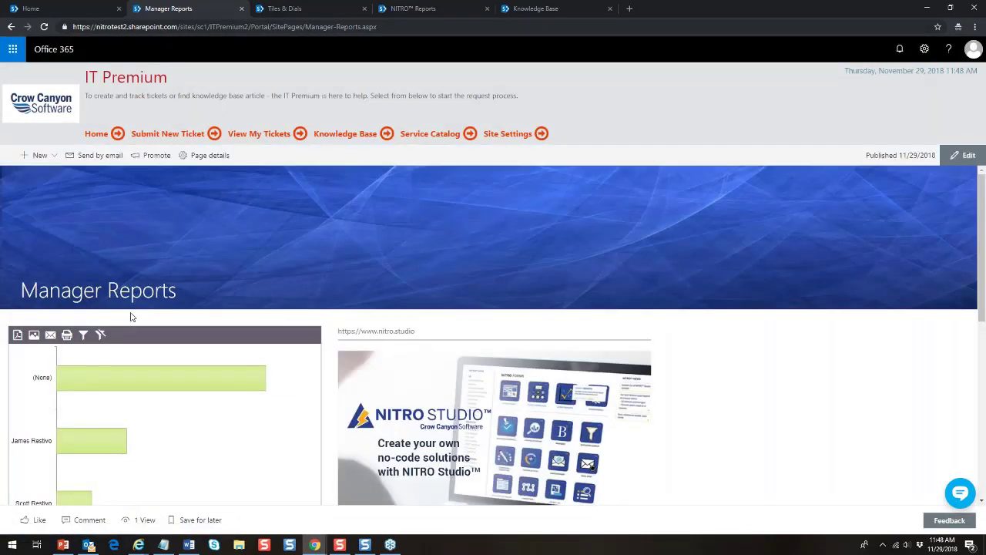
{"action": "left_click", "coordinate": [247, 27]}
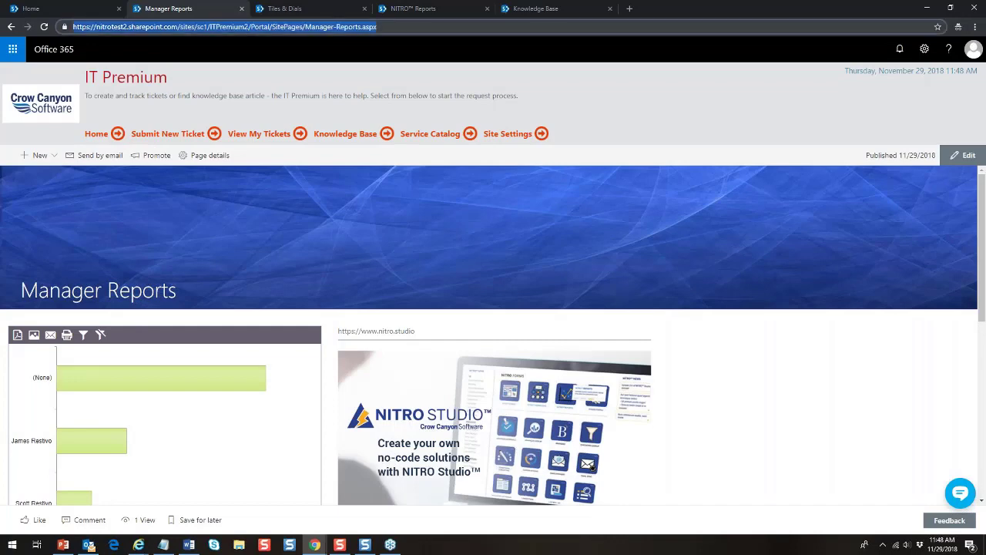
{"action": "right_click", "coordinate": [247, 28]}
{"action": "left_click", "coordinate": [276, 82]}
Step: Open the portal's Site Settings and start a new menu item with the display text "Manager Dashboard"
{"action": "left_click", "coordinate": [510, 134]}
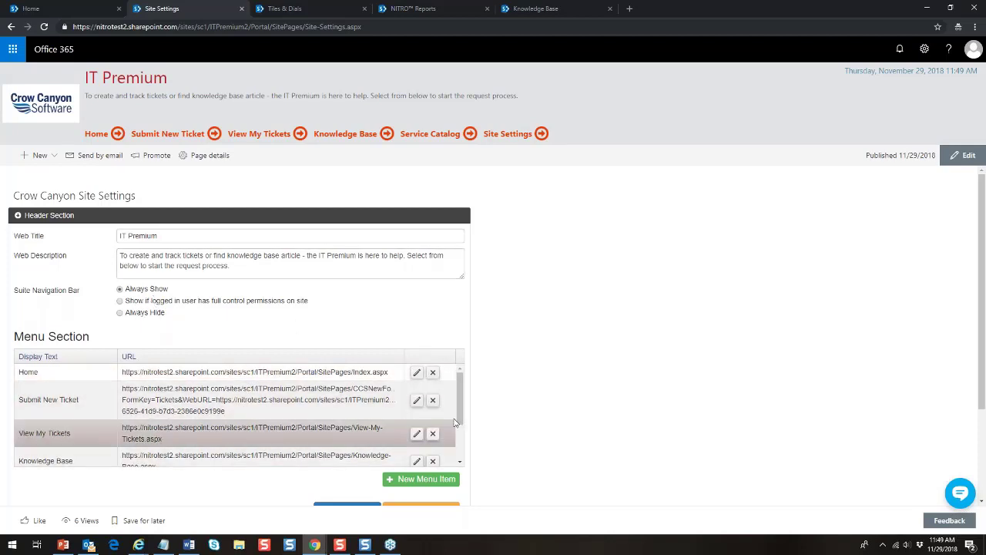
{"action": "scroll", "coordinate": [462, 459], "scroll_direction": "down", "scroll_amount": 1}
{"action": "scroll", "coordinate": [463, 459], "scroll_direction": "down", "scroll_amount": 1}
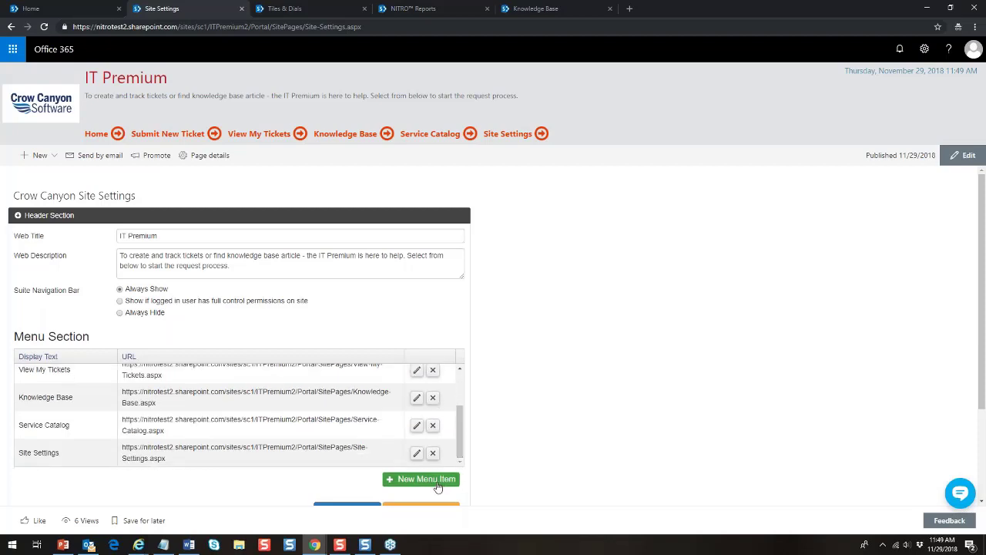
{"action": "left_click", "coordinate": [430, 481]}
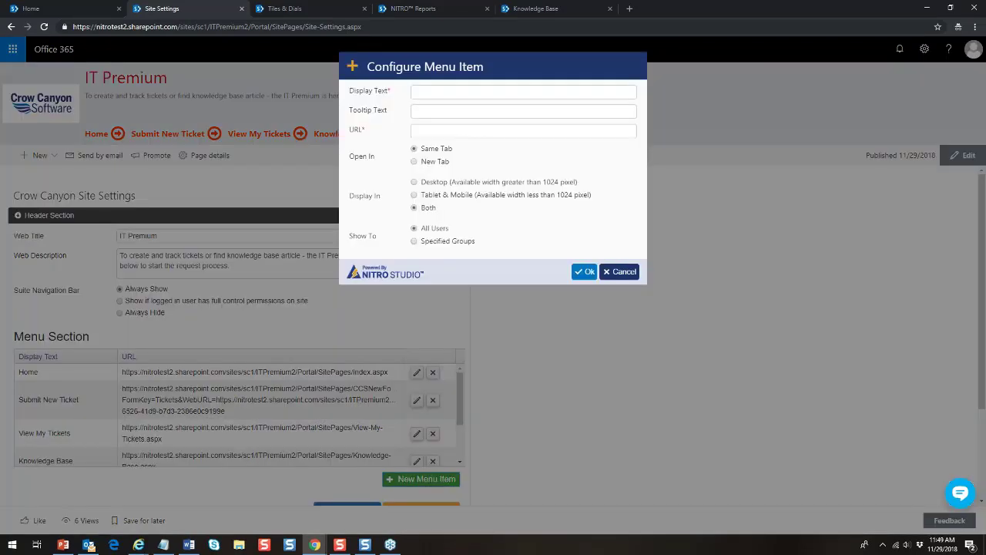
{"action": "left_click", "coordinate": [426, 91]}
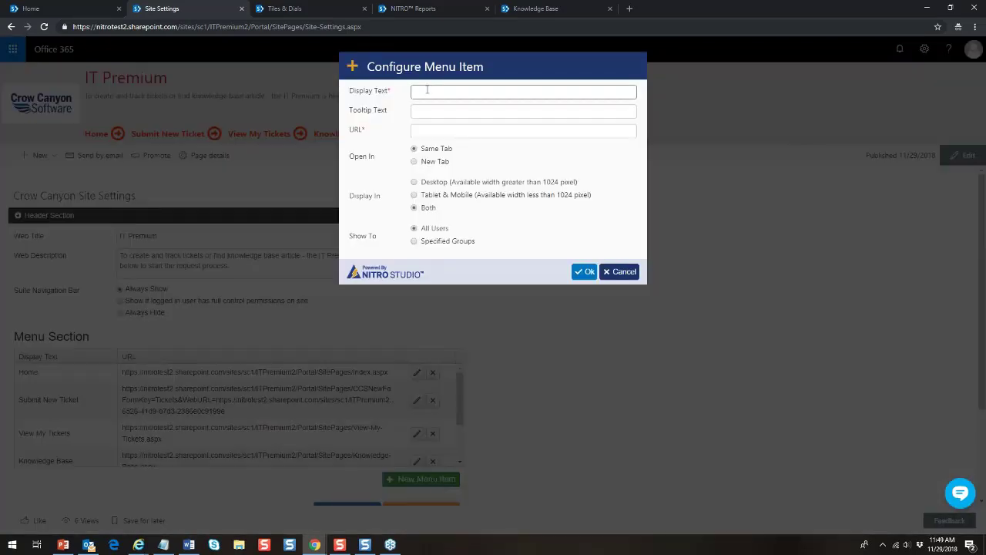
{"action": "type", "text": "Manage"}
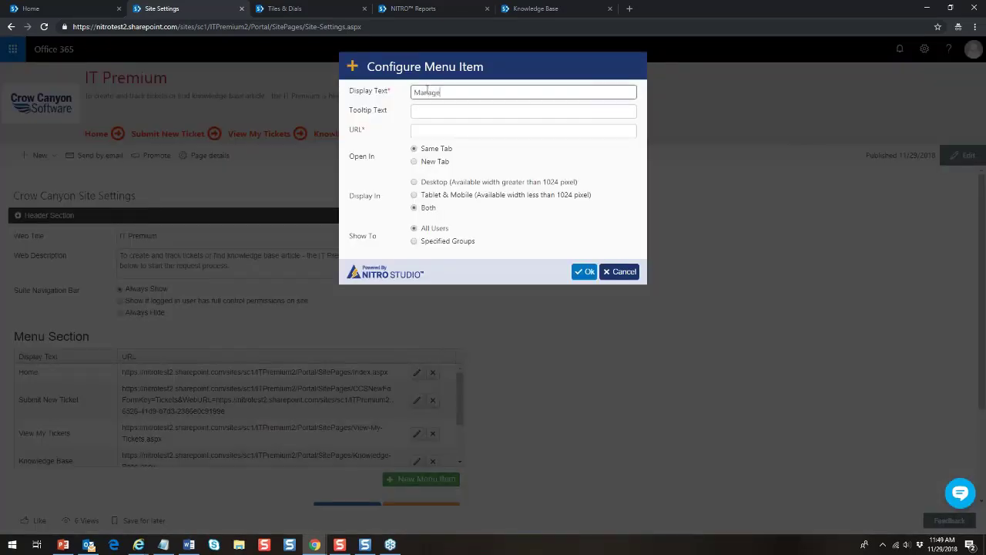
{"action": "type", "text": "r Dashboar"}
{"action": "key", "text": "BackSpace"}
{"action": "key", "text": "BackSpace"}
{"action": "key", "text": "BackSpace"}
{"action": "key", "text": "BackSpace"}
{"action": "type", "text": "ahsbo"}
{"action": "key", "text": "BackSpace"}
{"action": "key", "text": "BackSpace"}
{"action": "key", "text": "BackSpace"}
{"action": "type", "text": "shboard"}
Step: Paste the copied Manager Reports address as the menu item's URL, opening in a New Tab and displayed in Both layouts
{"action": "left_click", "coordinate": [428, 132]}
{"action": "key", "text": "ctrl+v"}
{"action": "left_click", "coordinate": [433, 163]}
{"action": "left_click", "coordinate": [430, 186]}
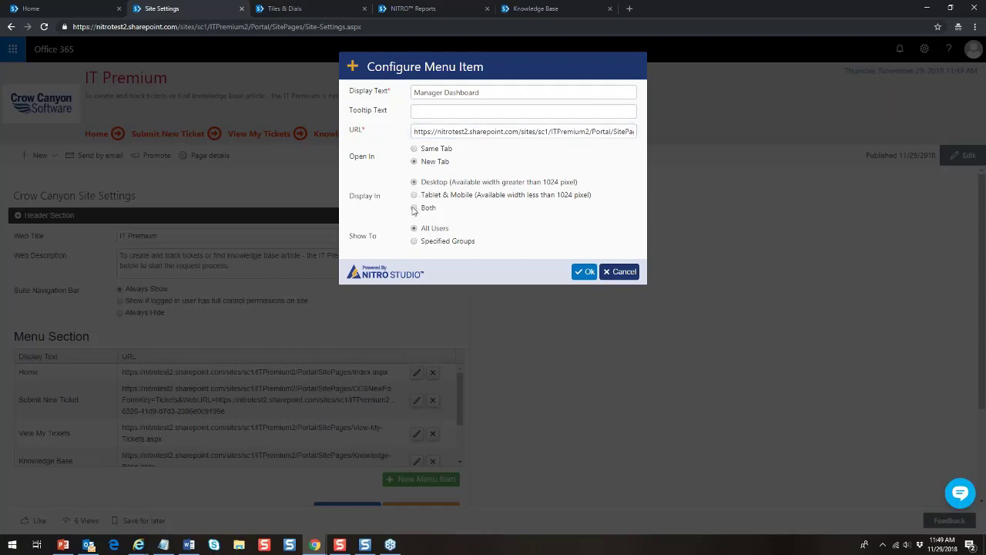
{"action": "left_click", "coordinate": [429, 205]}
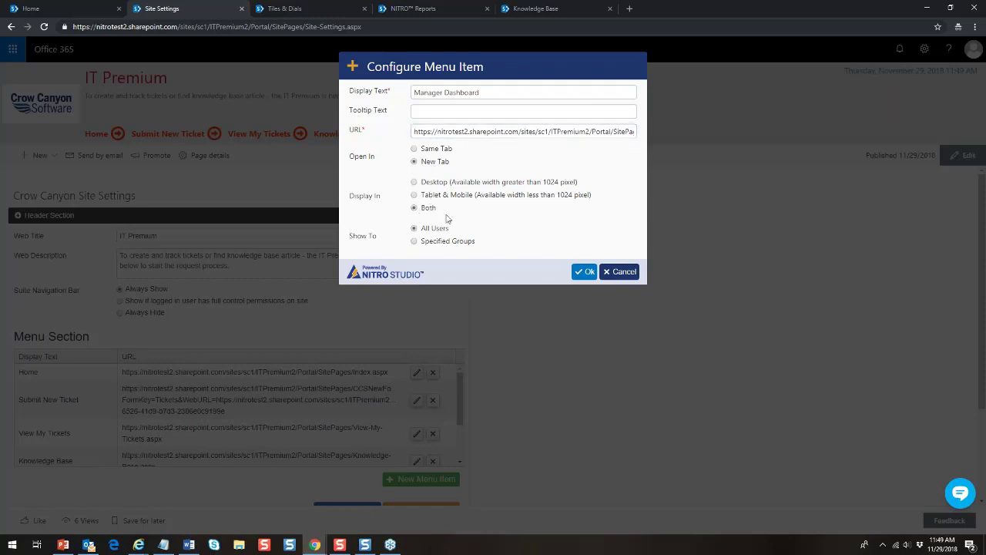
Step: Show the Manager Dashboard menu item only to the IT Owners group and confirm the menu item
{"action": "left_click", "coordinate": [414, 242]}
{"action": "left_click", "coordinate": [590, 264]}
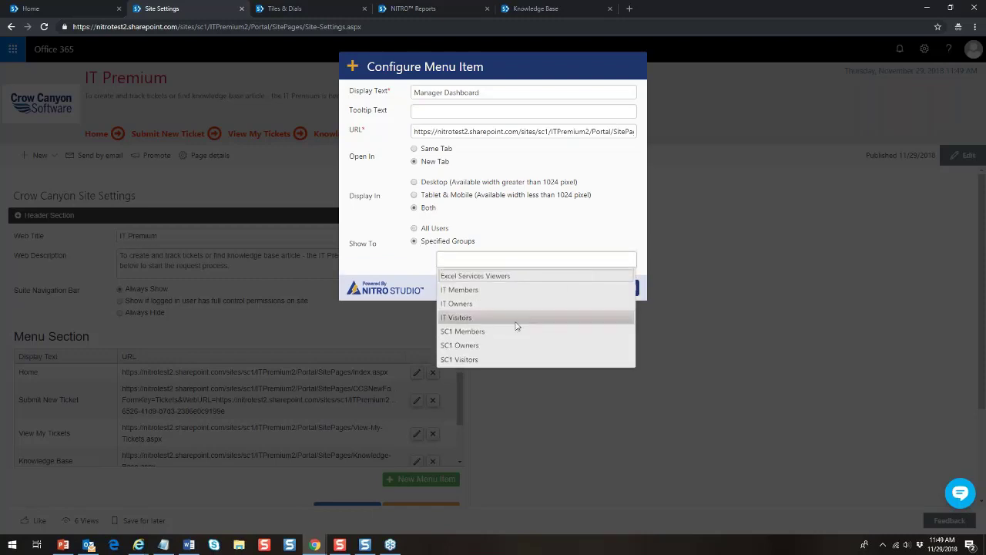
{"action": "left_click", "coordinate": [469, 304]}
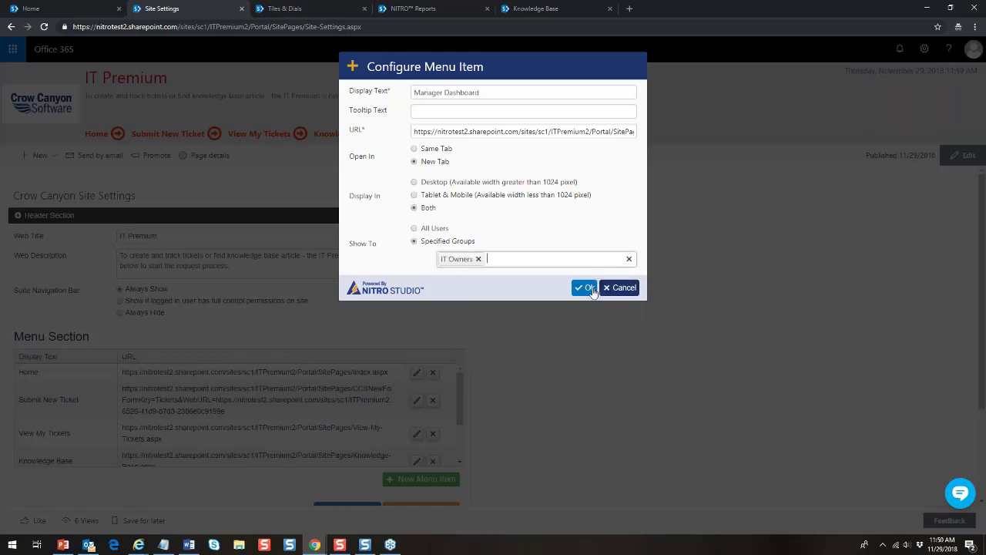
{"action": "left_click", "coordinate": [587, 288]}
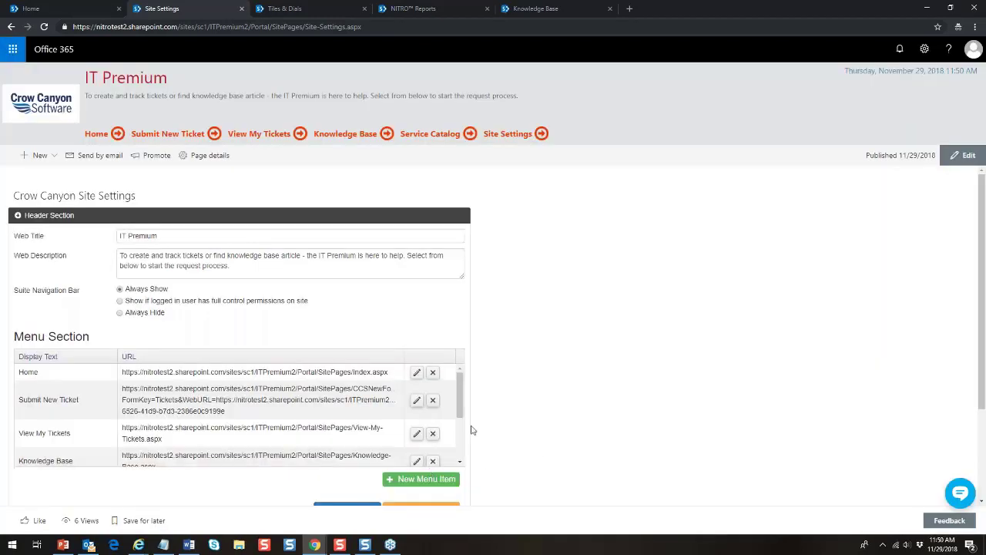
Step: Save the site settings with the Manager Dashboard entry in the menu section and reload the page
{"action": "left_click_drag", "start_coordinate": [460, 417], "coordinate": [468, 469]}
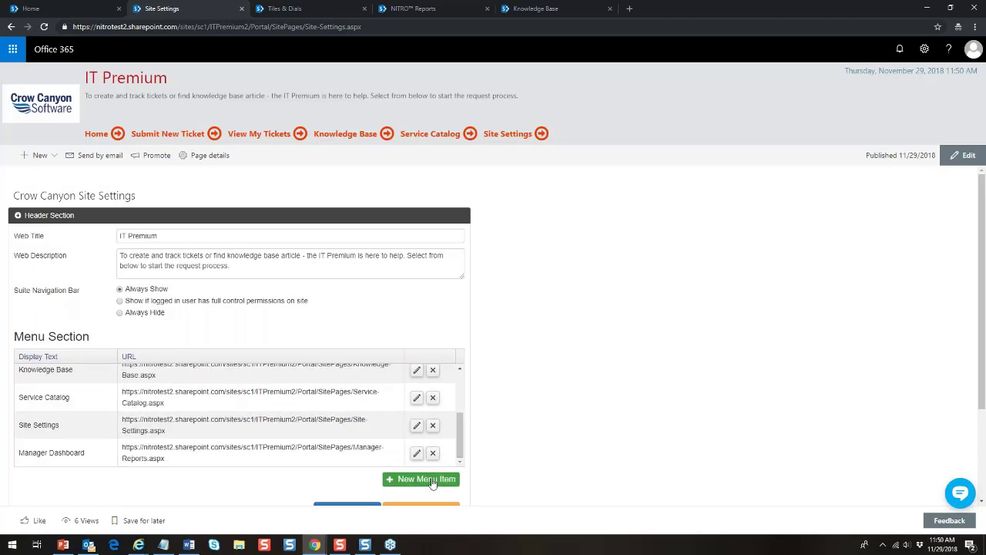
{"action": "scroll", "coordinate": [953, 378], "scroll_direction": "down", "scroll_amount": 2}
{"action": "left_click", "coordinate": [330, 426]}
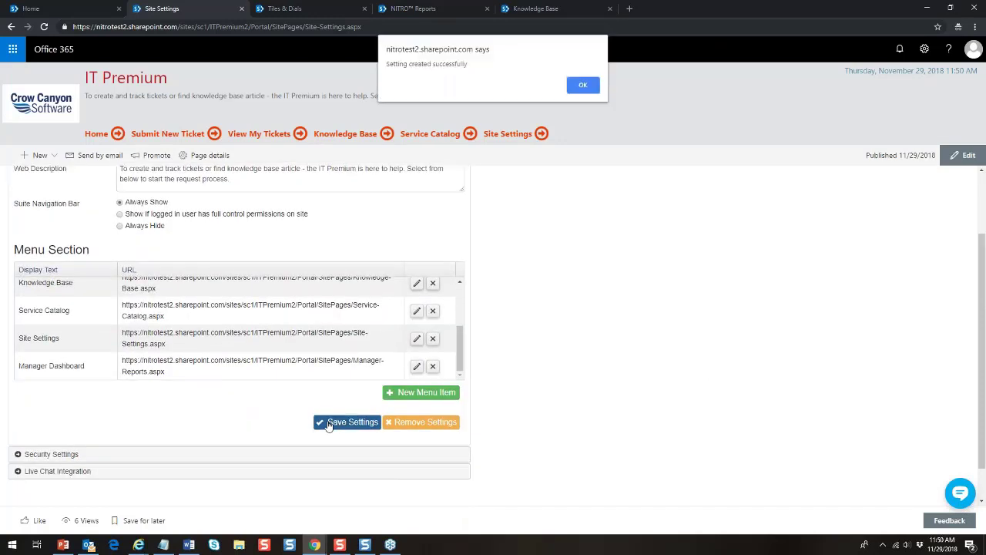
{"action": "left_click", "coordinate": [583, 85]}
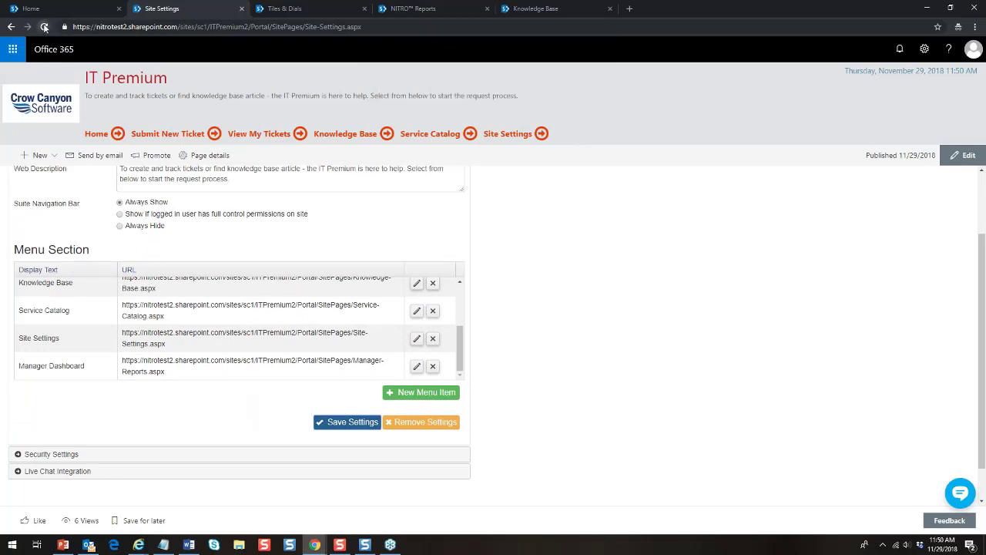
{"action": "left_click", "coordinate": [44, 27]}
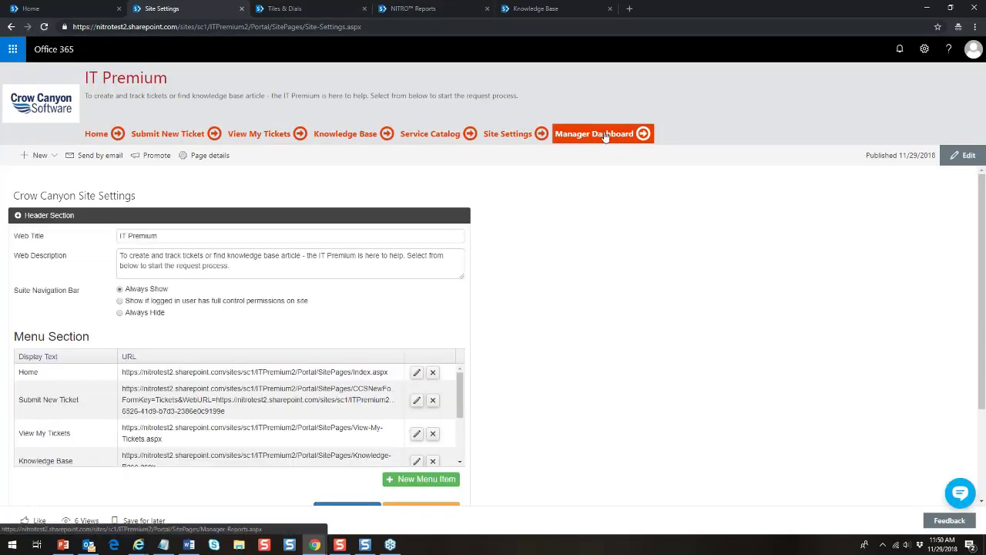
Step: Open Manager Dashboard from the portal navigation and look over the page's chart, link preview and video
{"action": "left_click", "coordinate": [605, 135]}
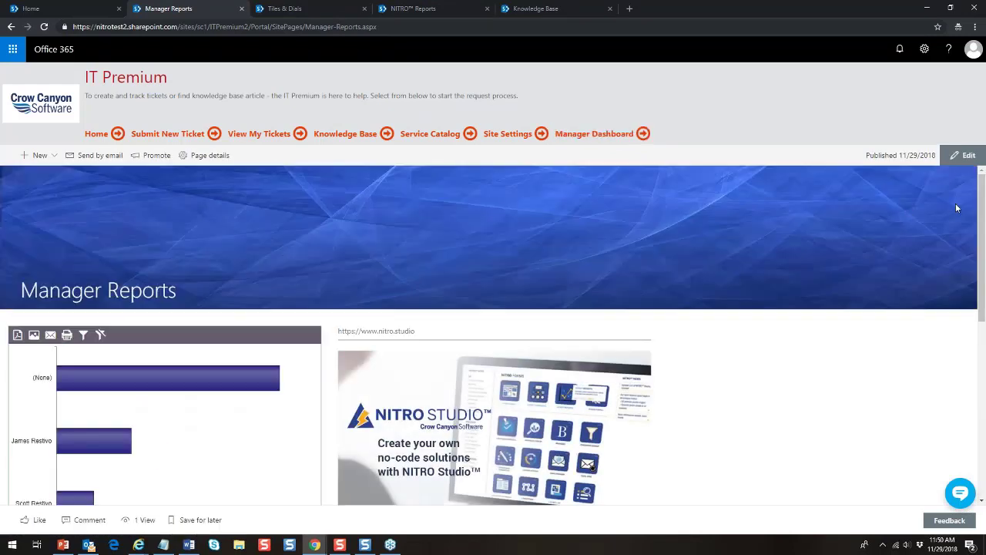
{"action": "scroll", "coordinate": [983, 204], "scroll_direction": "down", "scroll_amount": 2}
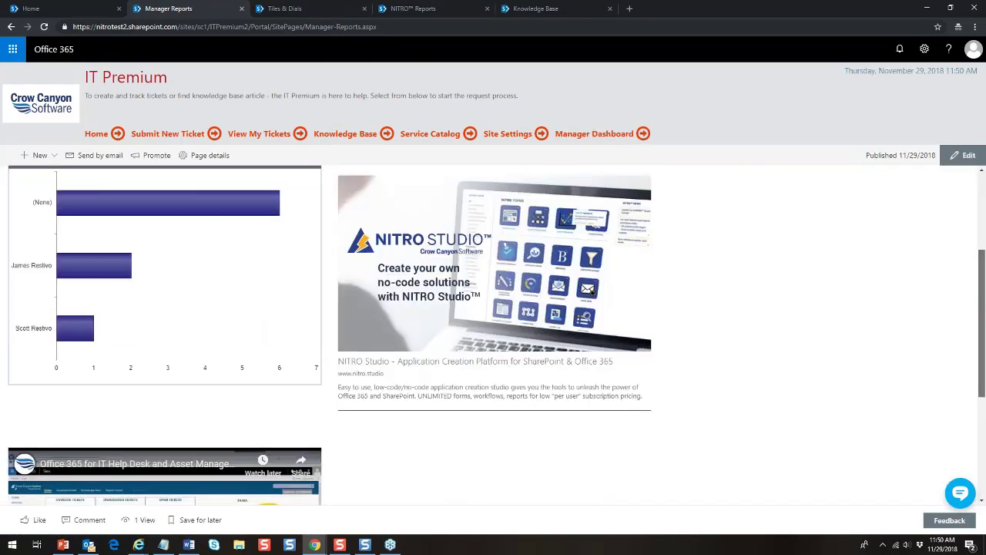
{"action": "scroll", "coordinate": [493, 331], "scroll_direction": "down", "scroll_amount": 3}
{"action": "scroll", "coordinate": [493, 331], "scroll_direction": "up", "scroll_amount": 2}
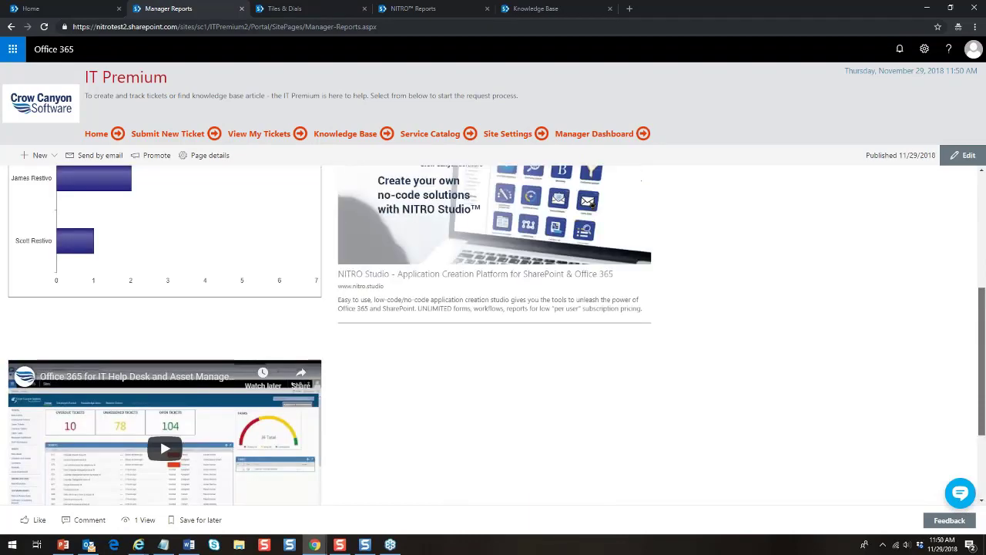
{"action": "scroll", "coordinate": [493, 331], "scroll_direction": "up", "scroll_amount": 4}
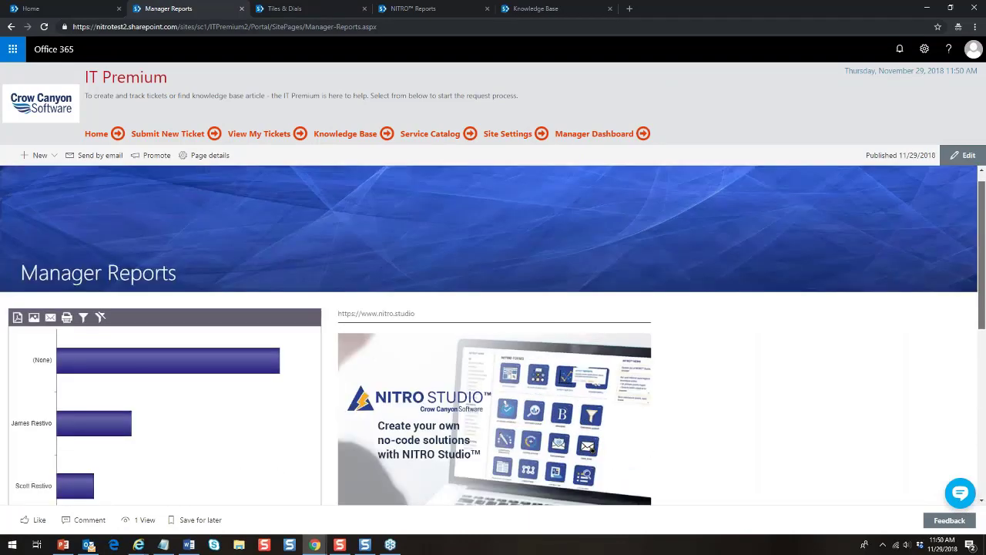
{"action": "scroll", "coordinate": [412, 392], "scroll_direction": "up", "scroll_amount": 1}
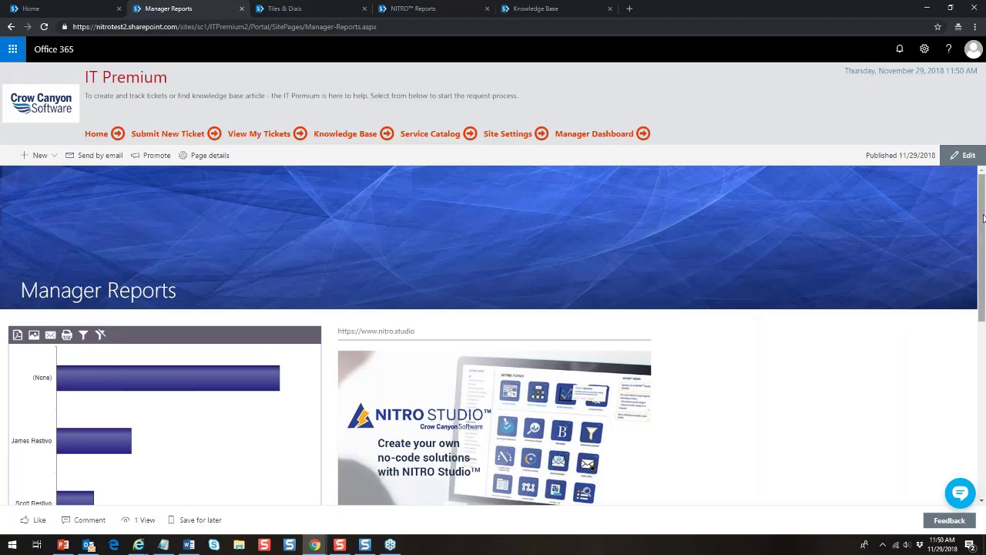
{"action": "mouse_move", "coordinate": [983, 219]}
{"action": "left_mouse_down"}
{"action": "mouse_move", "coordinate": [984, 238]}
{"action": "mouse_move", "coordinate": [981, 219]}
{"action": "left_mouse_up"}
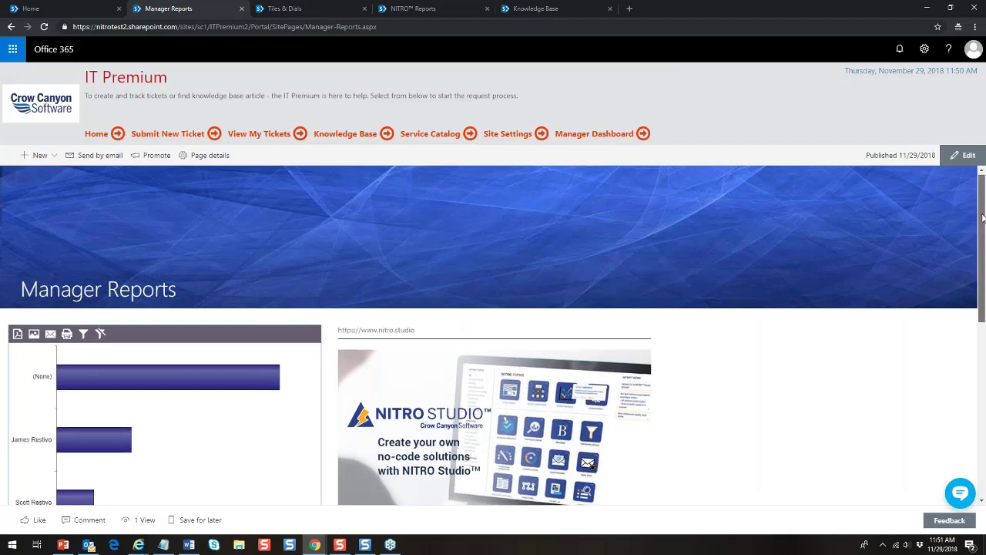
{"action": "left_click_drag", "start_coordinate": [983, 218], "coordinate": [982, 229]}
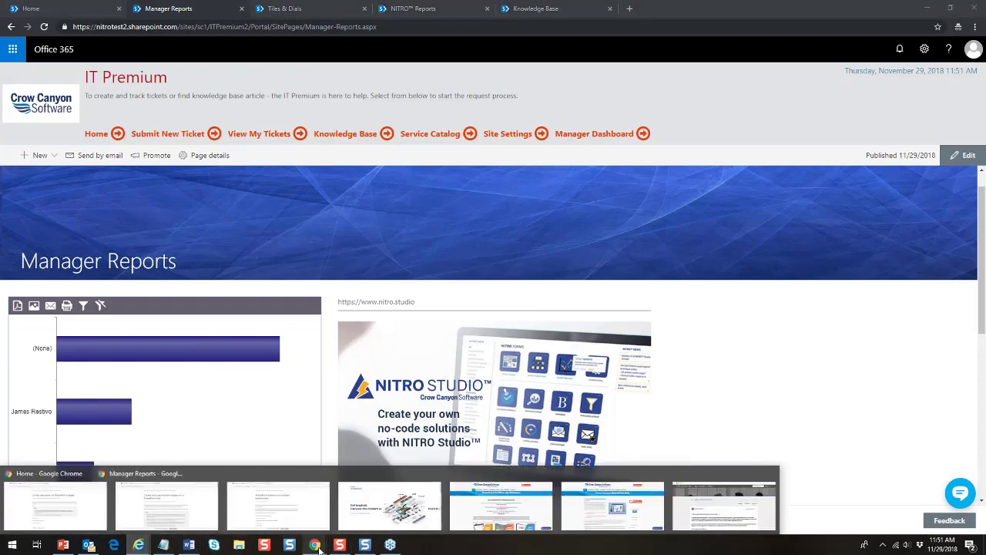
Step: Switch to the other browser window, look over the NITRO Studio Apps page for IT Premium, and minimize that window
{"action": "mouse_move", "coordinate": [318, 547]}
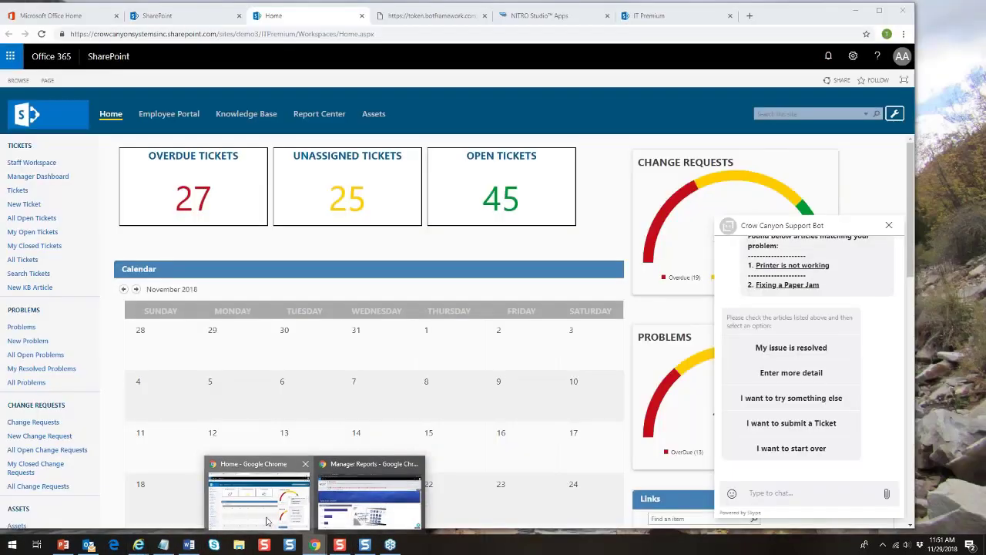
{"action": "left_click", "coordinate": [267, 521]}
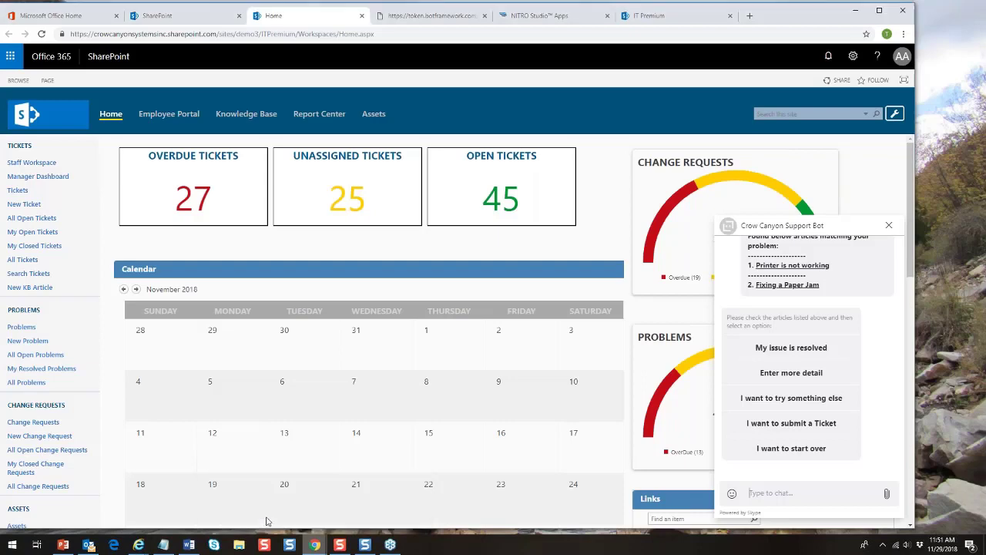
{"action": "left_click", "coordinate": [544, 17]}
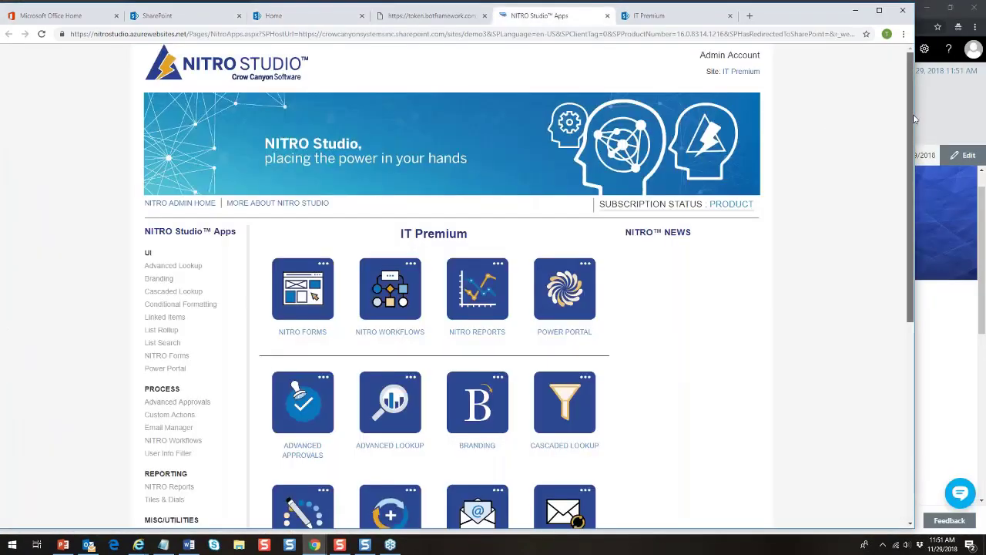
{"action": "left_click_drag", "start_coordinate": [915, 119], "coordinate": [927, 202]}
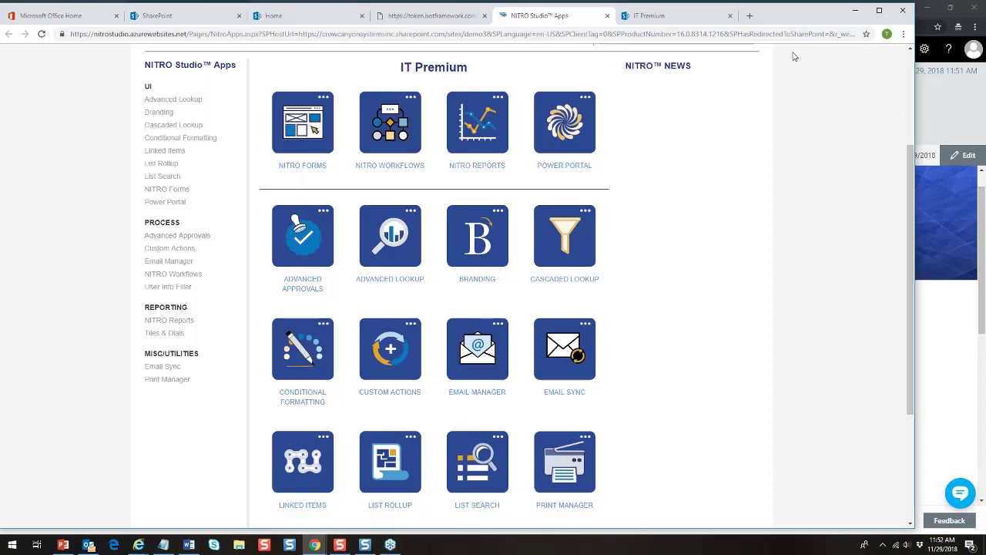
{"action": "left_click", "coordinate": [855, 11]}
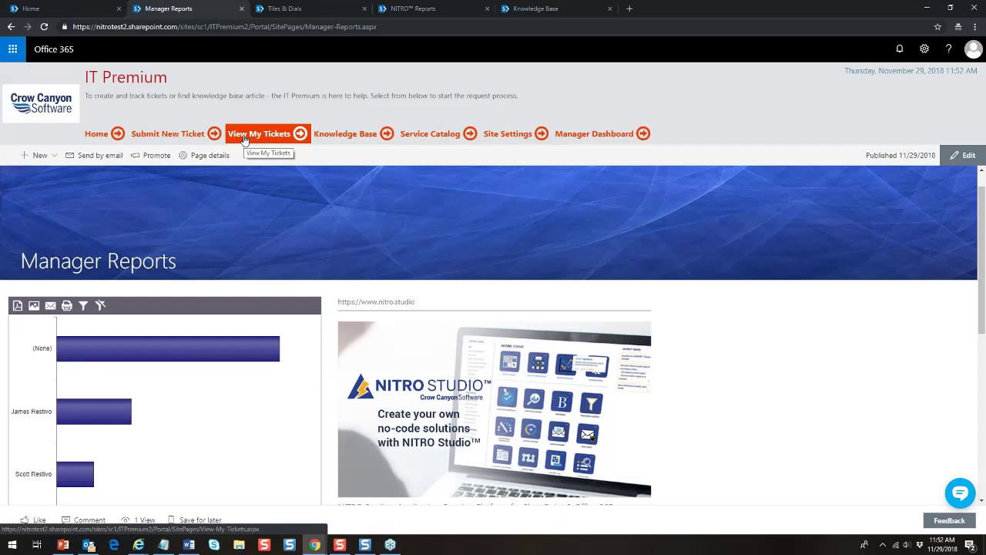
Step: Go to the IT Premium portal's Home page and shrink the browser window to a narrow, phone-like width
{"action": "left_click", "coordinate": [361, 135]}
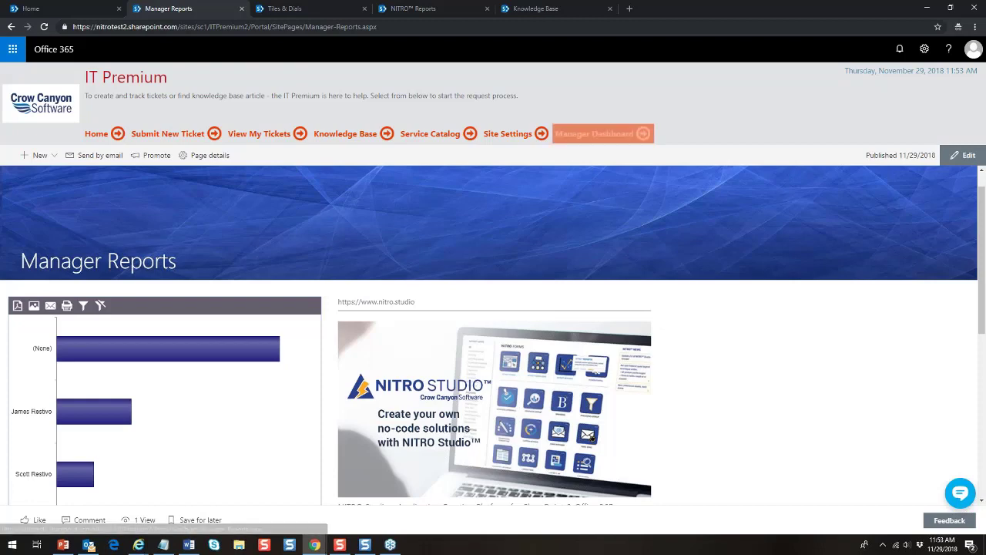
{"action": "left_click", "coordinate": [90, 136]}
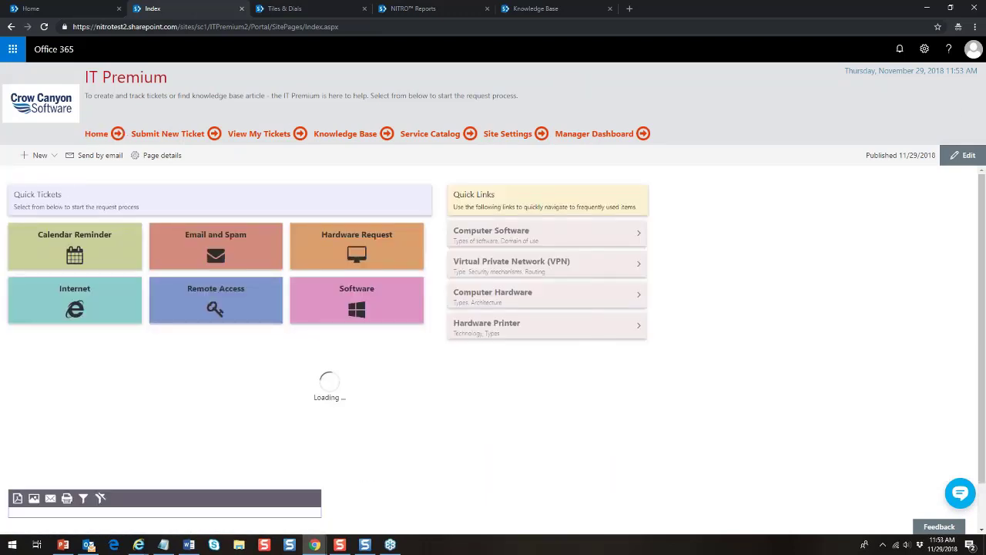
{"action": "left_click", "coordinate": [953, 10]}
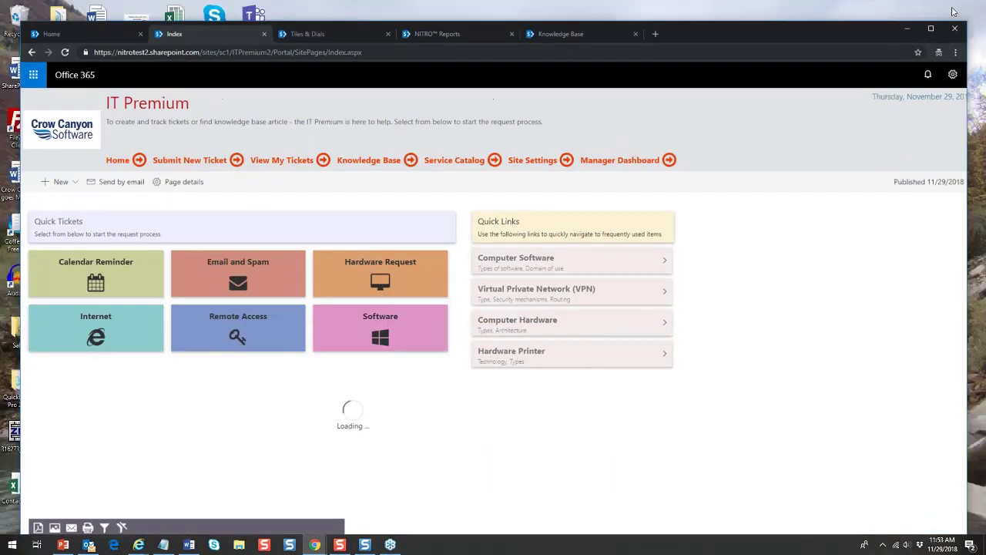
{"action": "left_click_drag", "start_coordinate": [968, 134], "coordinate": [272, 378]}
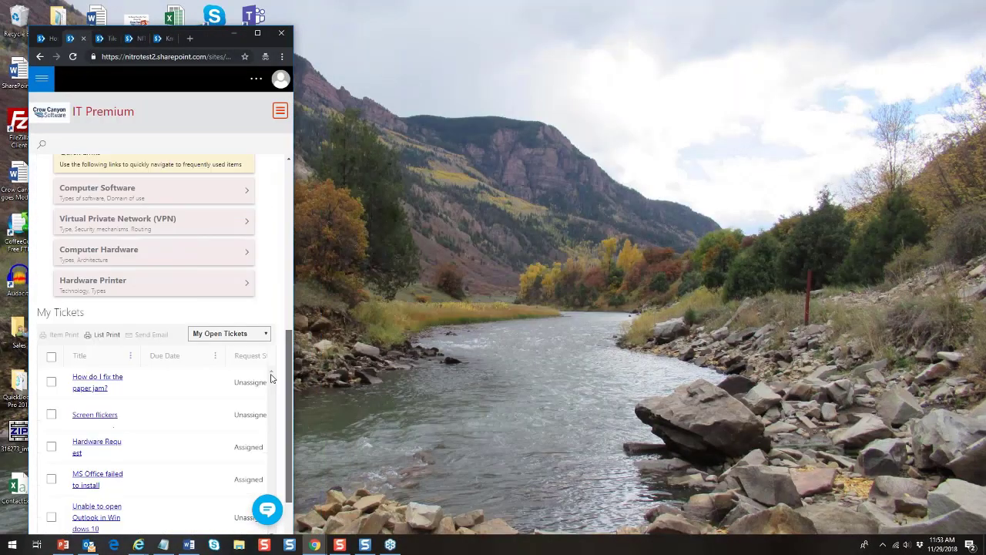
Step: Open the "How do I fix the paper jam?" ticket from My Tickets in edit mode and show its Staff fields
{"action": "scroll", "coordinate": [271, 377], "scroll_direction": "down", "scroll_amount": 2}
{"action": "left_click", "coordinate": [96, 299]}
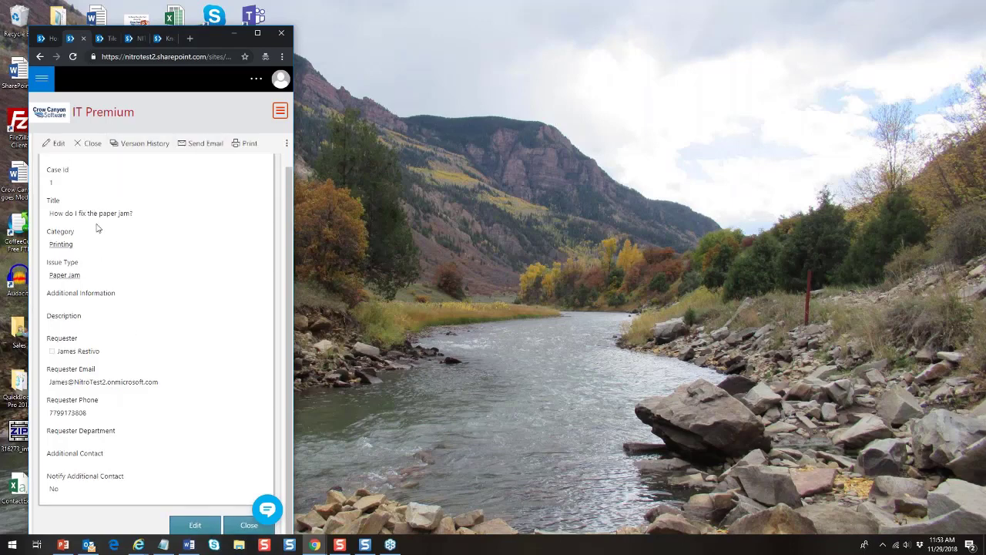
{"action": "left_click", "coordinate": [59, 145]}
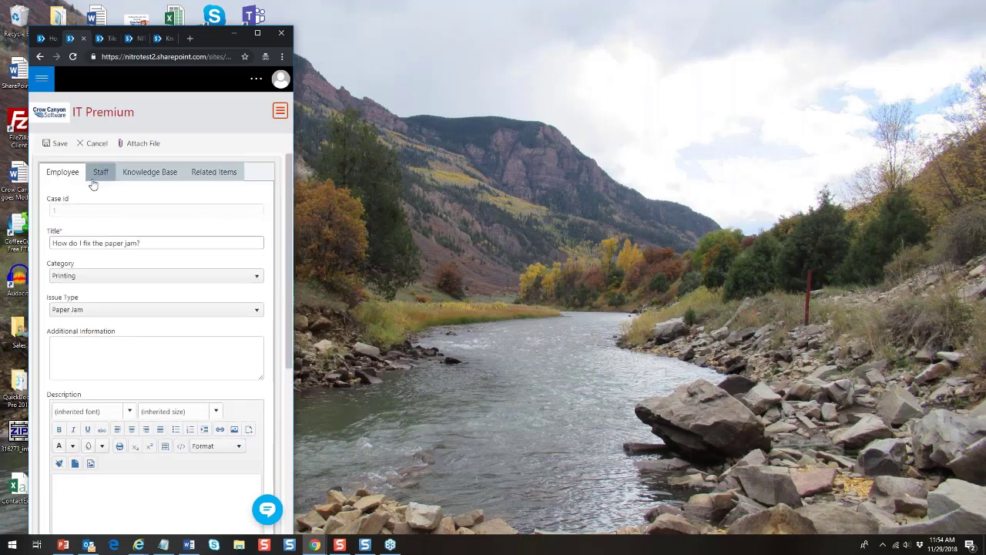
{"action": "left_click", "coordinate": [98, 174]}
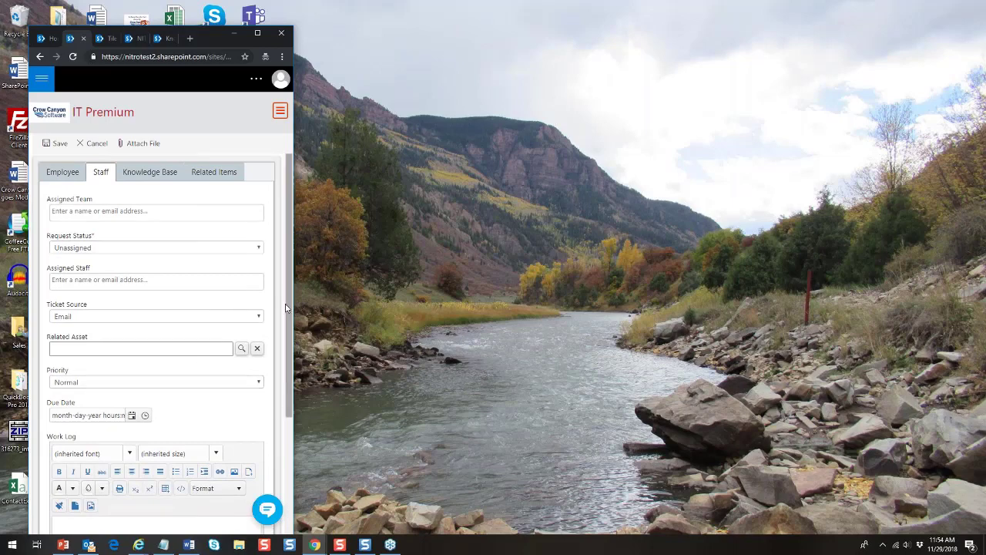
Step: Look through the ticket's Staff fields in the narrow layout and go back to its Employee fields
{"action": "scroll", "coordinate": [287, 383], "scroll_direction": "down", "scroll_amount": 1}
{"action": "scroll", "coordinate": [288, 383], "scroll_direction": "down", "scroll_amount": 1}
{"action": "scroll", "coordinate": [288, 383], "scroll_direction": "up", "scroll_amount": 2}
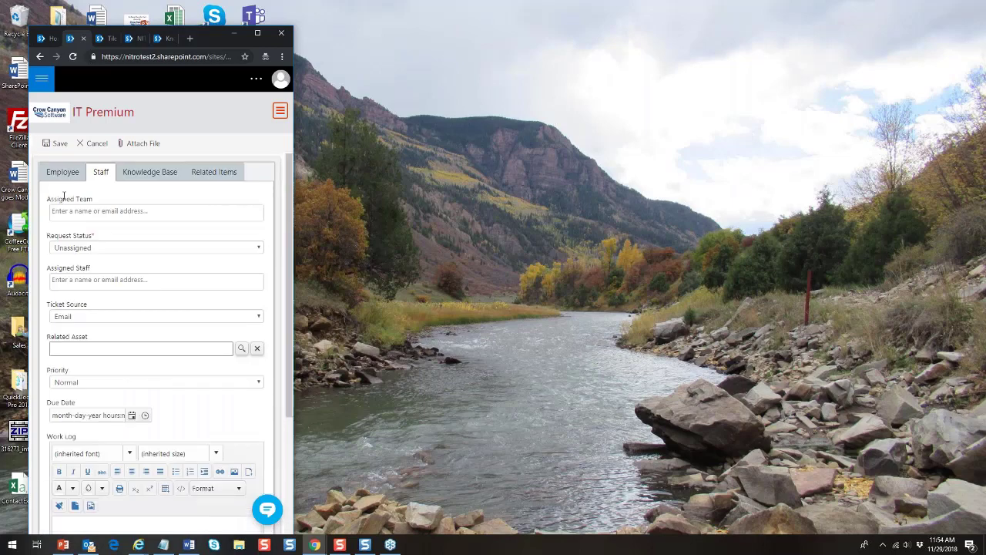
{"action": "left_click", "coordinate": [68, 174]}
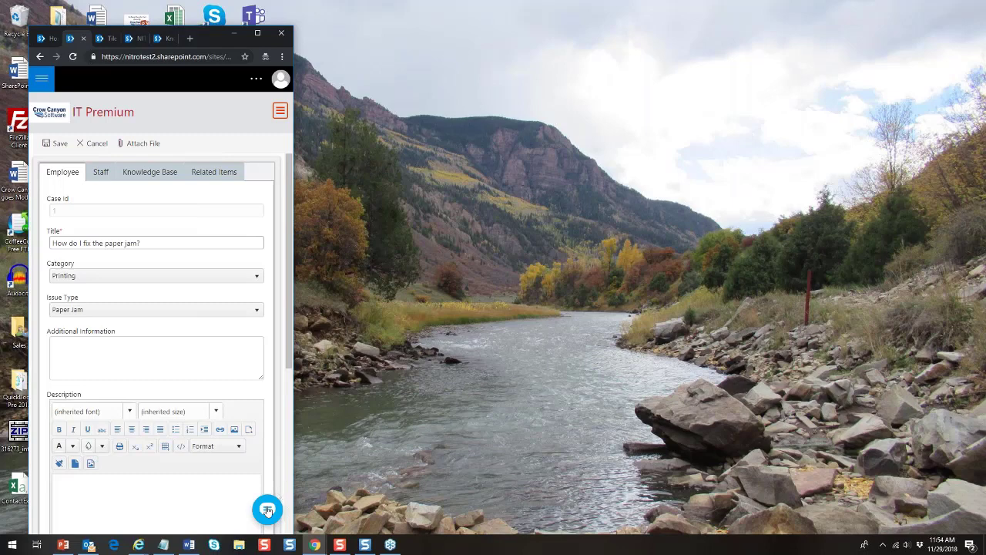
Step: Expand the portal's collapsed mobile navigation, look over its links and collapse it again
{"action": "left_click", "coordinate": [278, 112]}
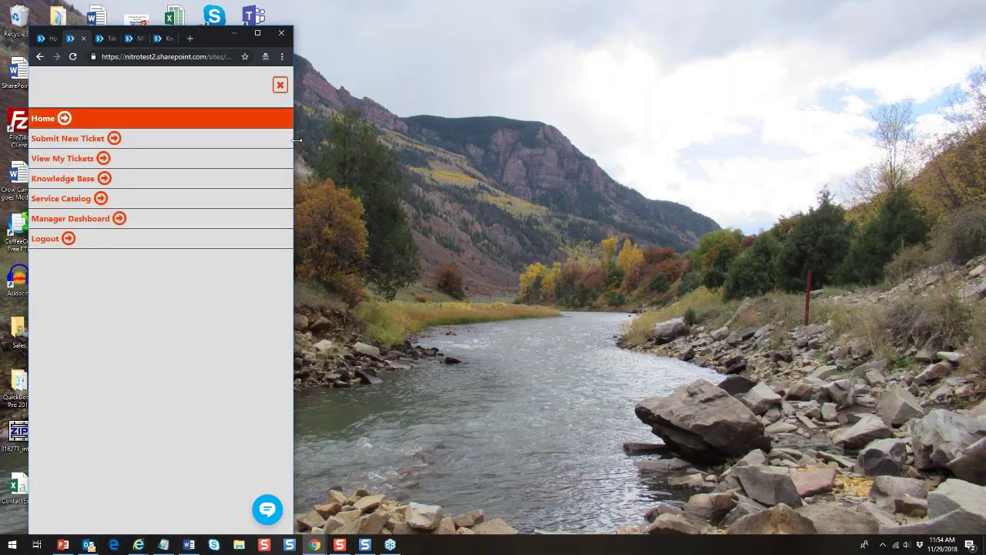
{"action": "left_click_drag", "start_coordinate": [294, 140], "coordinate": [298, 136]}
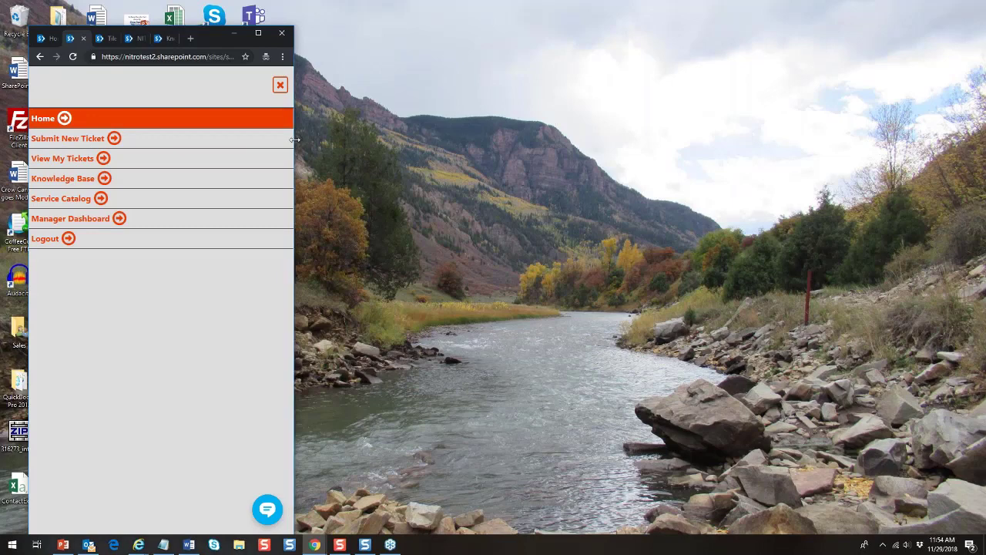
{"action": "left_click", "coordinate": [281, 85]}
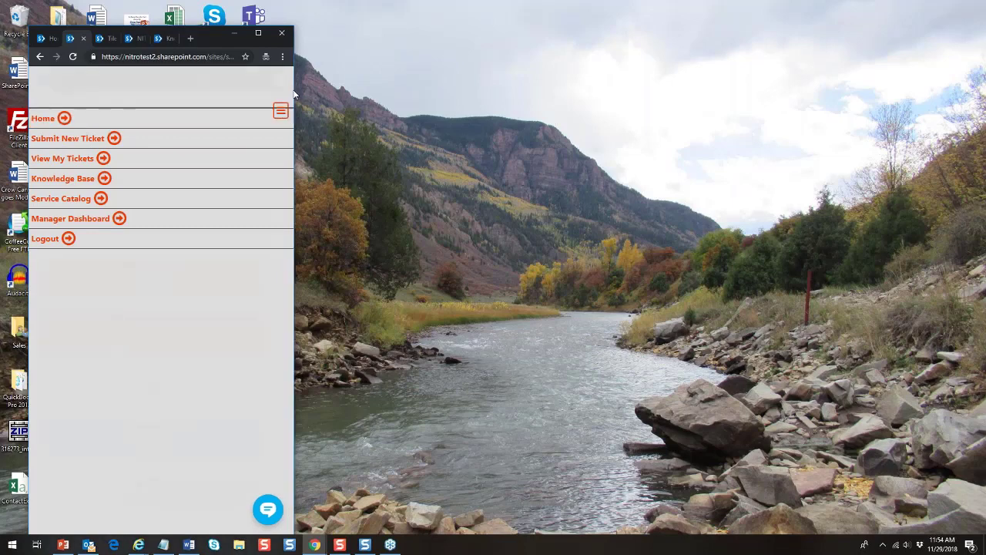
Step: Widen the browser window back to desktop width and open the portal's Manager Dashboard page
{"action": "left_click_drag", "start_coordinate": [295, 91], "coordinate": [930, 90]}
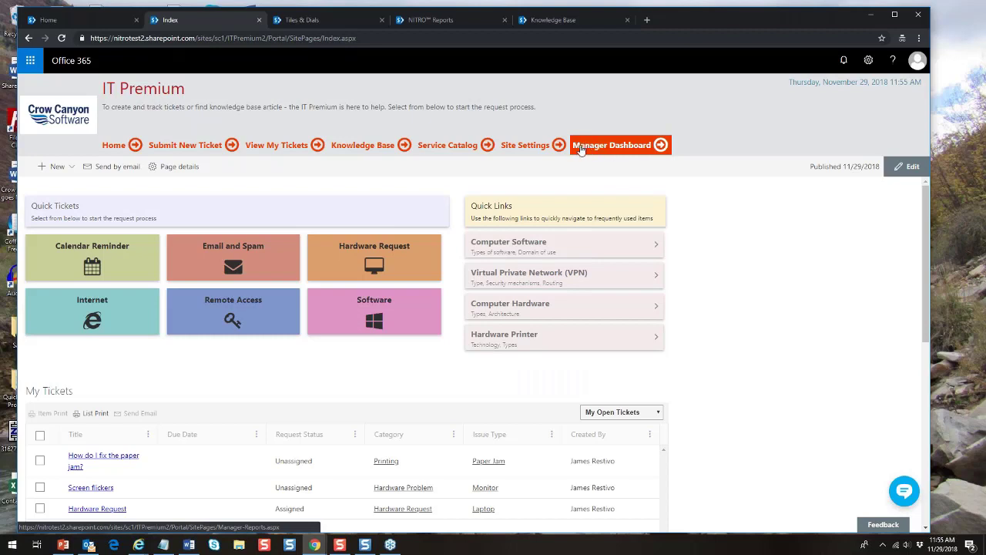
{"action": "left_click", "coordinate": [622, 146]}
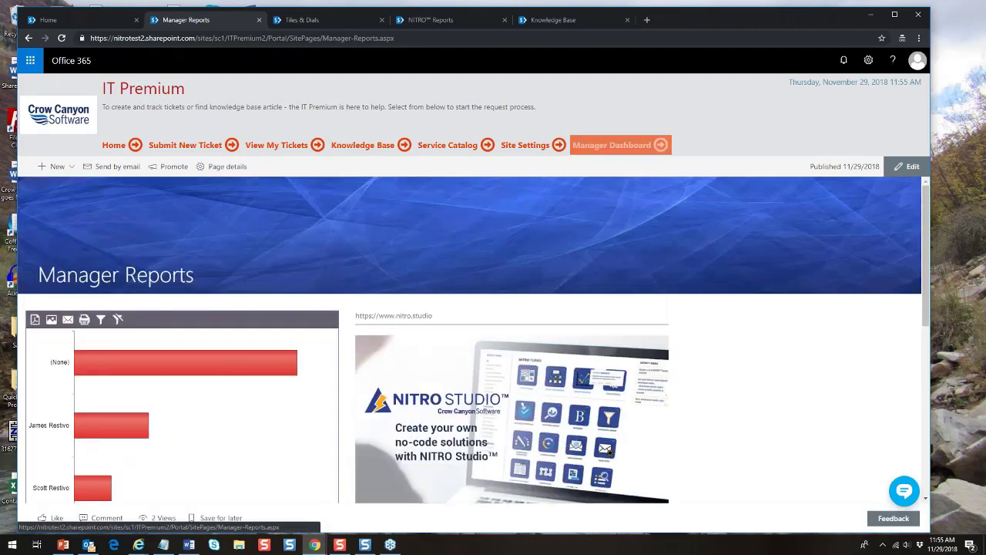
{"action": "left_click_drag", "start_coordinate": [925, 247], "coordinate": [940, 228]}
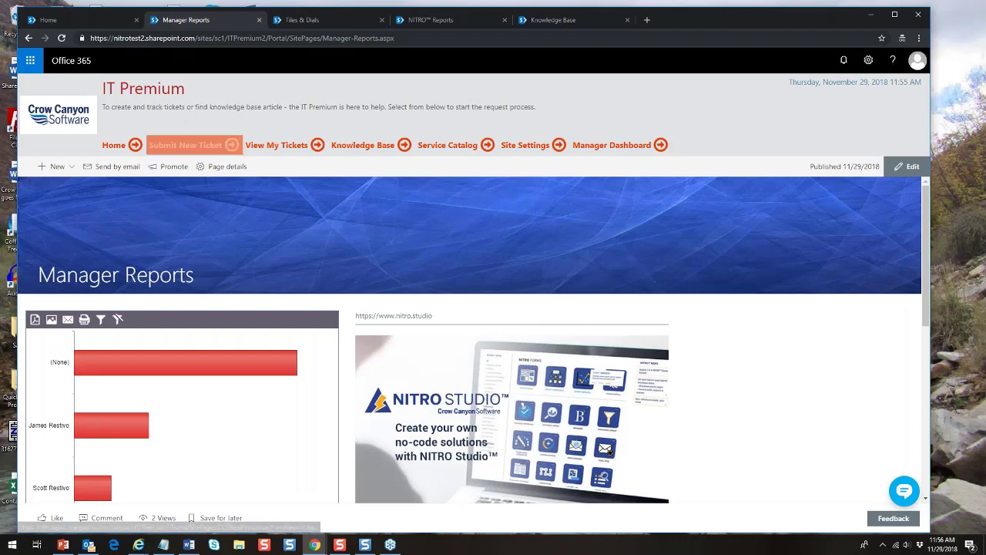
Step: Switch to the ITPremium2 Home page, put it in edit mode and look over its web parts
{"action": "left_click", "coordinate": [83, 21]}
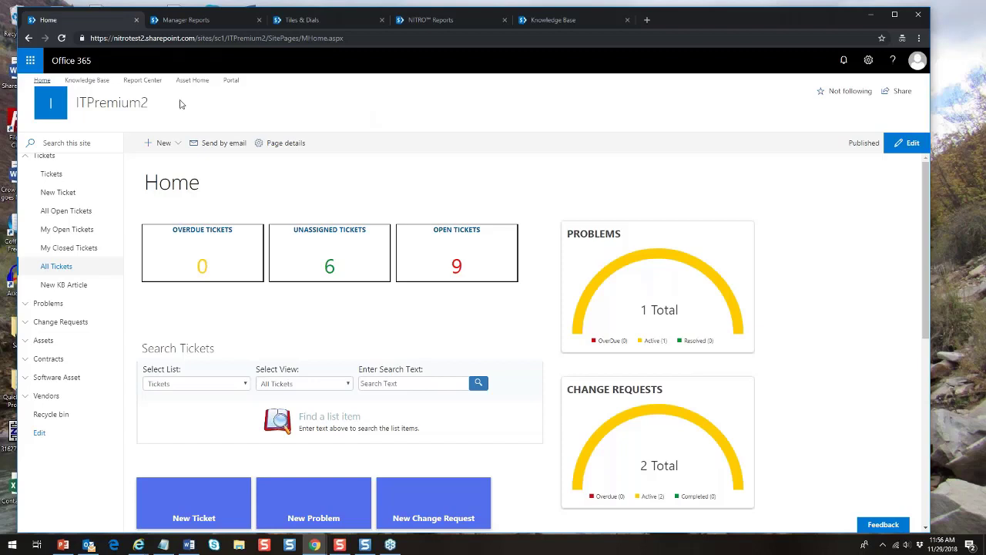
{"action": "left_click", "coordinate": [914, 146]}
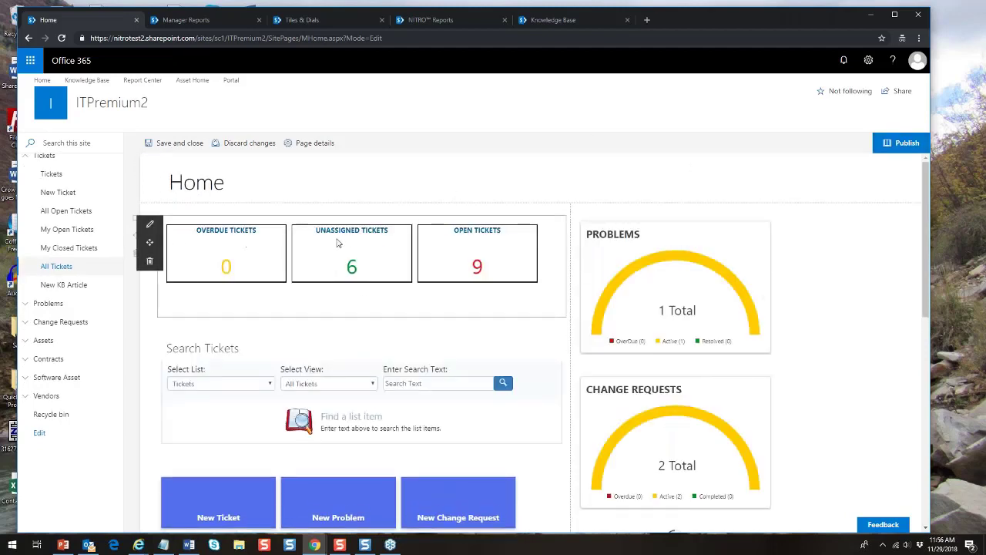
{"action": "left_click", "coordinate": [527, 186]}
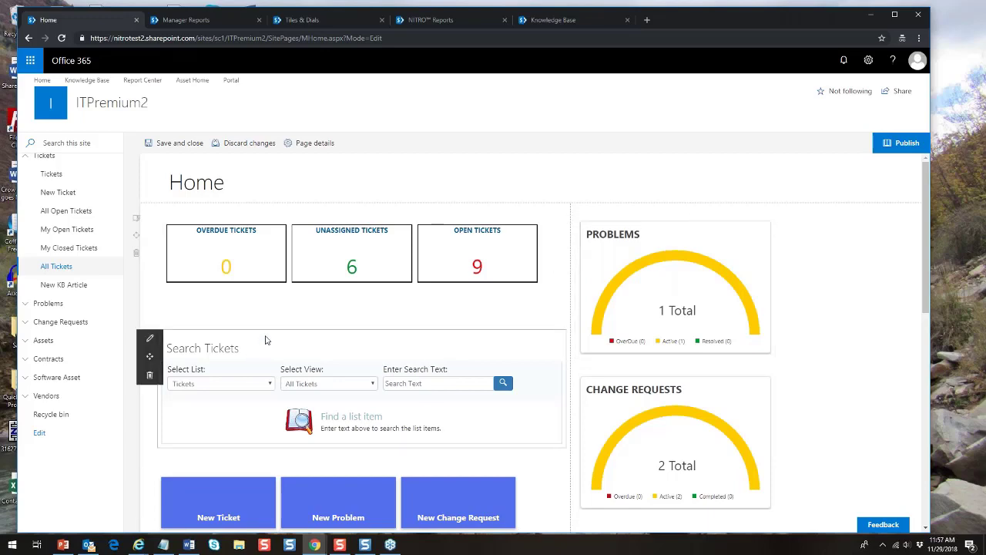
{"action": "left_click_drag", "start_coordinate": [924, 282], "coordinate": [923, 395]}
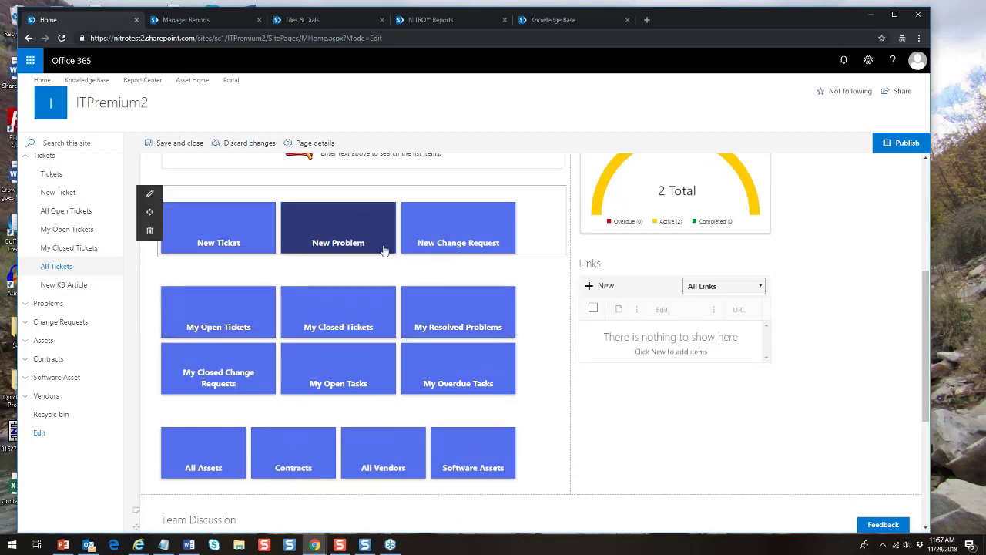
{"action": "mouse_move", "coordinate": [924, 303]}
{"action": "left_mouse_down"}
{"action": "mouse_move", "coordinate": [941, 393]}
{"action": "mouse_move", "coordinate": [929, 303]}
{"action": "left_mouse_up"}
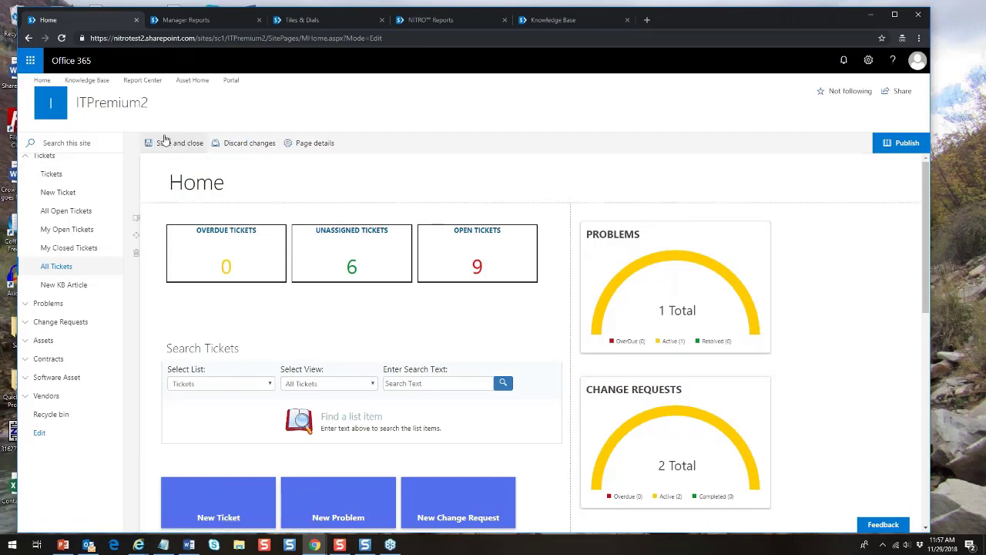
Step: Open the "How do I fix the paper jam?" ticket from the All Tickets page and look over its additional actions
{"action": "left_click", "coordinate": [62, 265]}
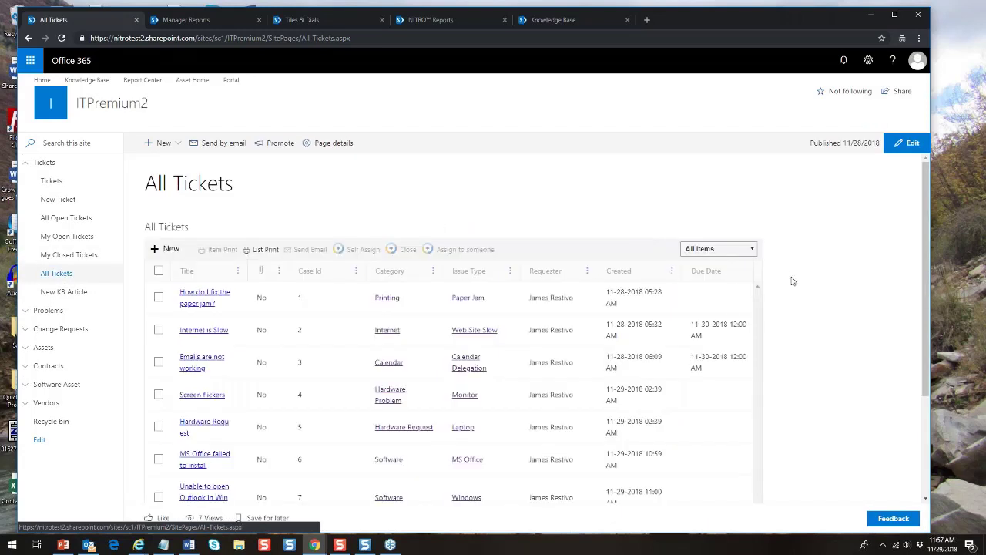
{"action": "left_click", "coordinate": [159, 298]}
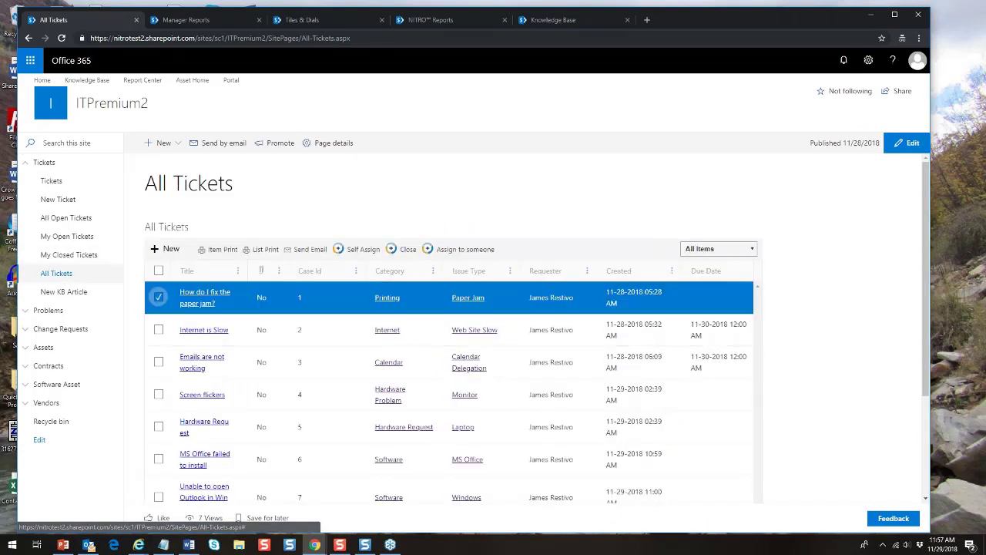
{"action": "left_click", "coordinate": [215, 299]}
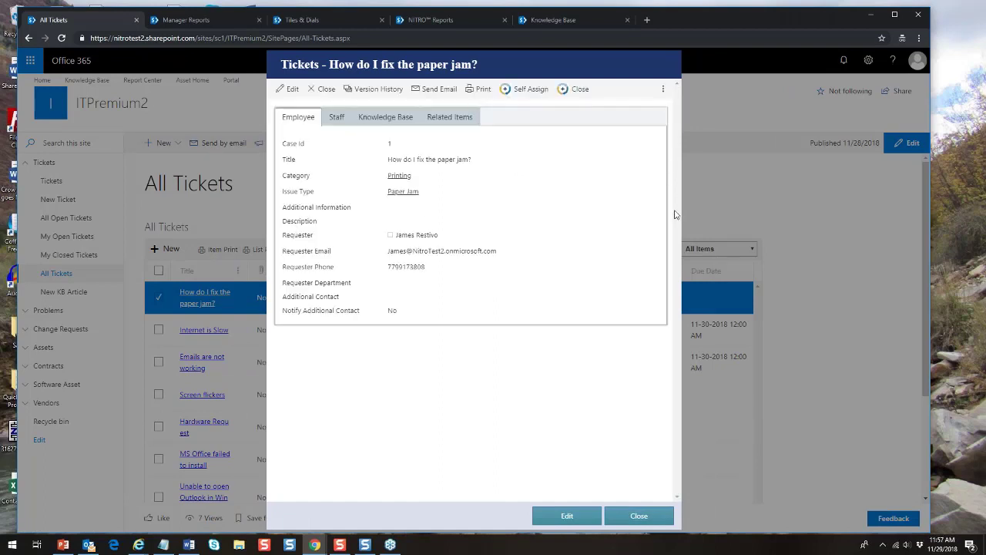
{"action": "left_click", "coordinate": [663, 91]}
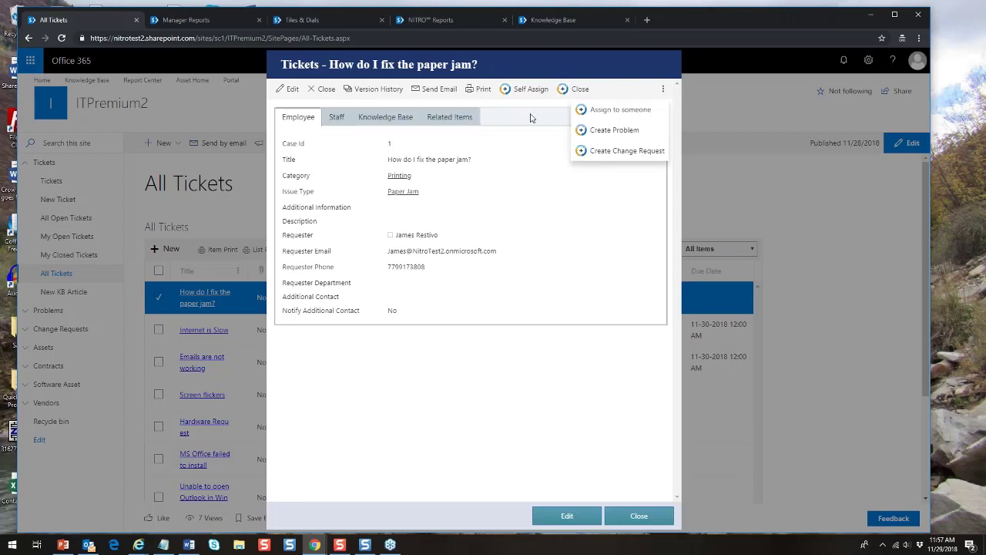
{"action": "left_click", "coordinate": [613, 93]}
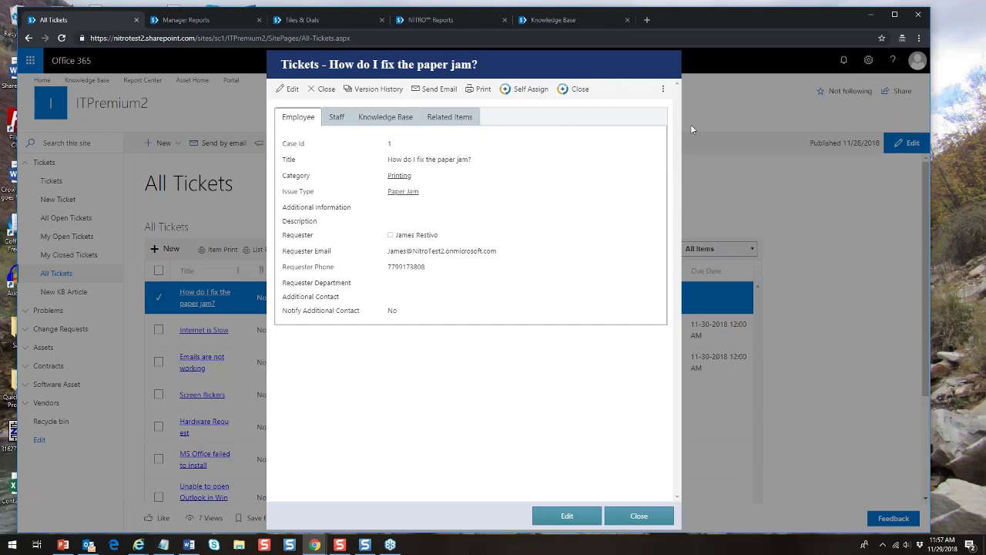